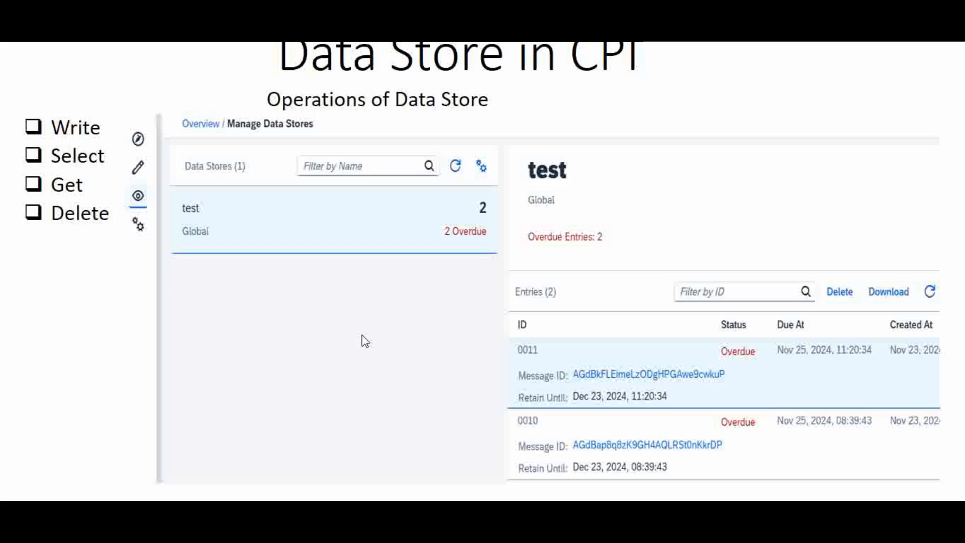
key(Right)
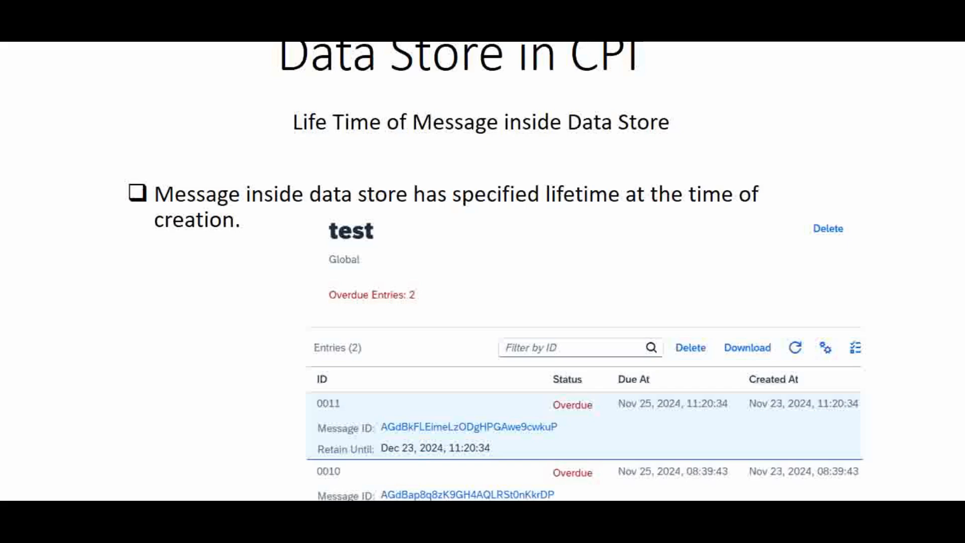
key(Right)
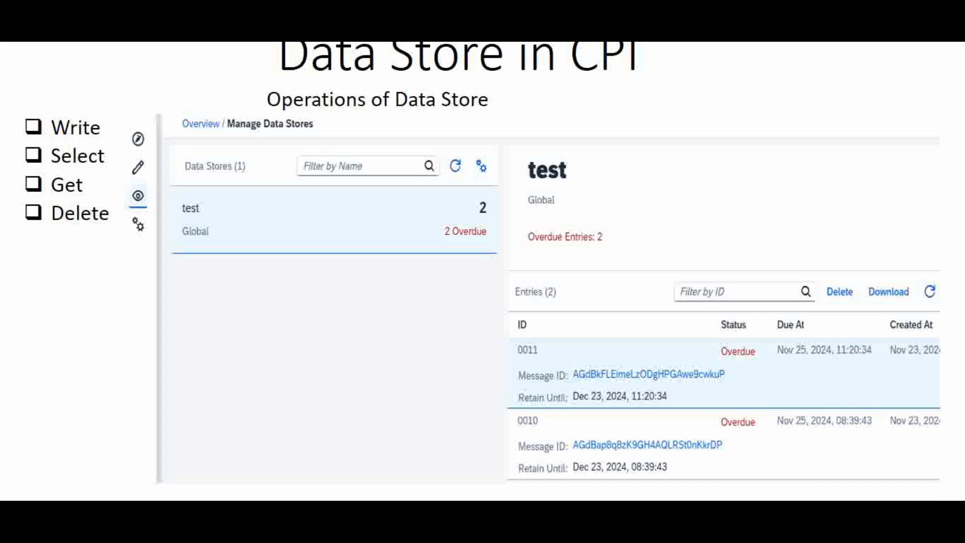
key(Right)
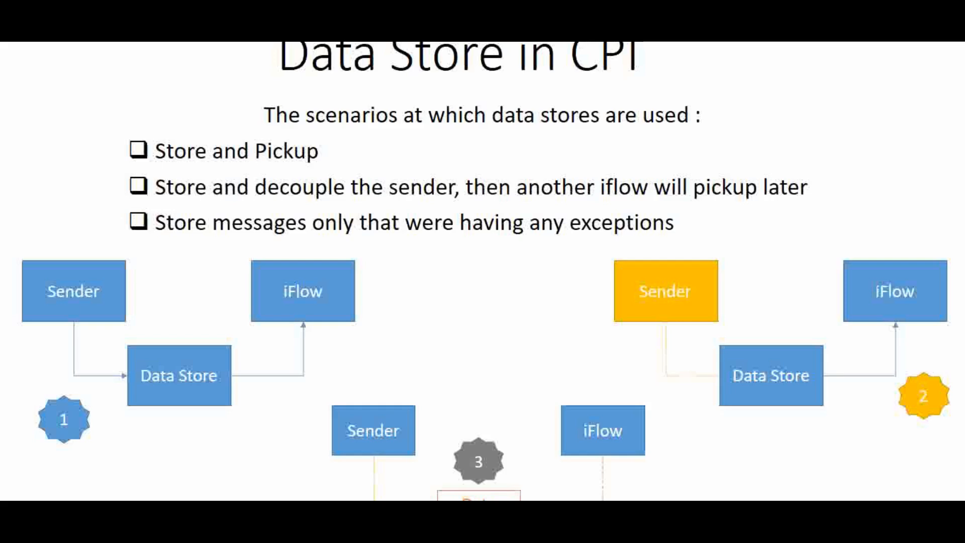
key(Right)
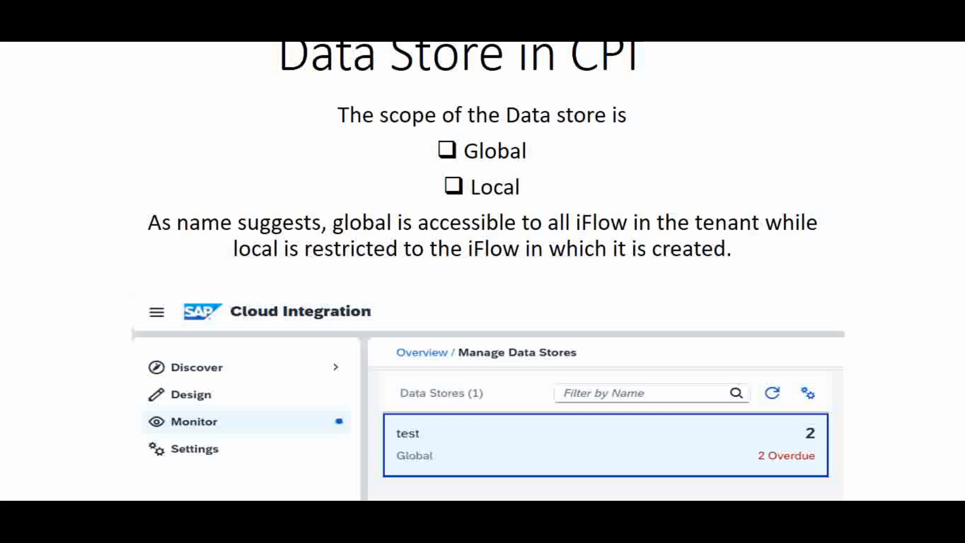
key(Left)
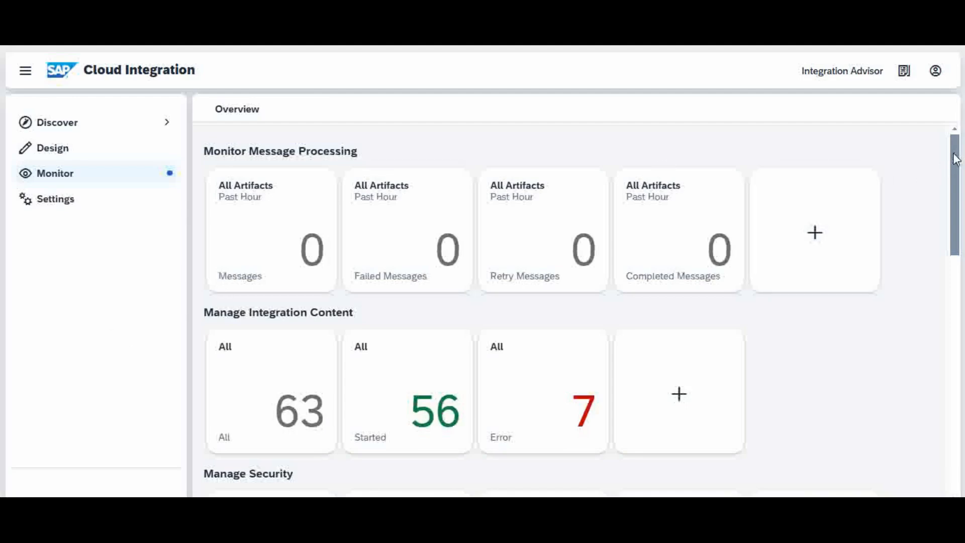
View the tenant's data stores under Manage Stores in the monitoring overview, and return to the overview
drag(956, 159, 958, 343)
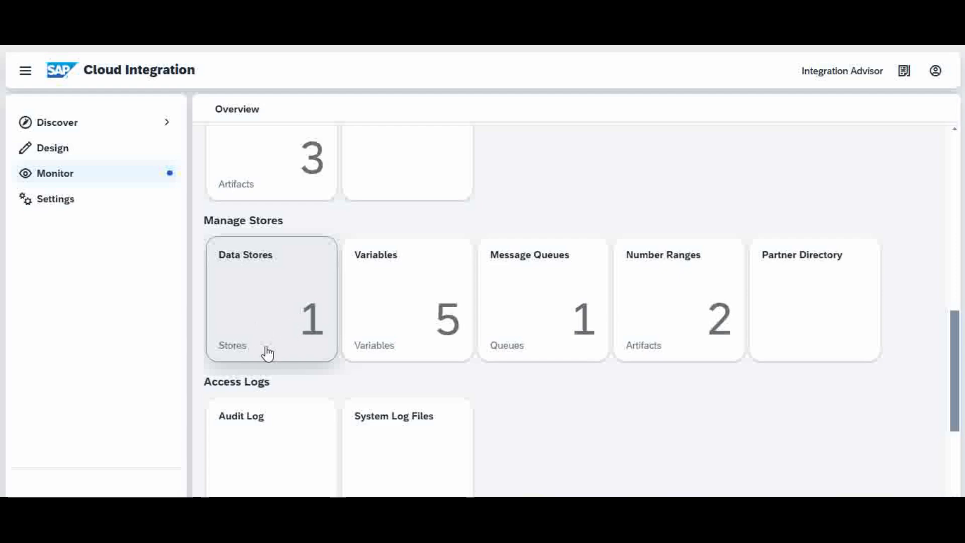
click(266, 309)
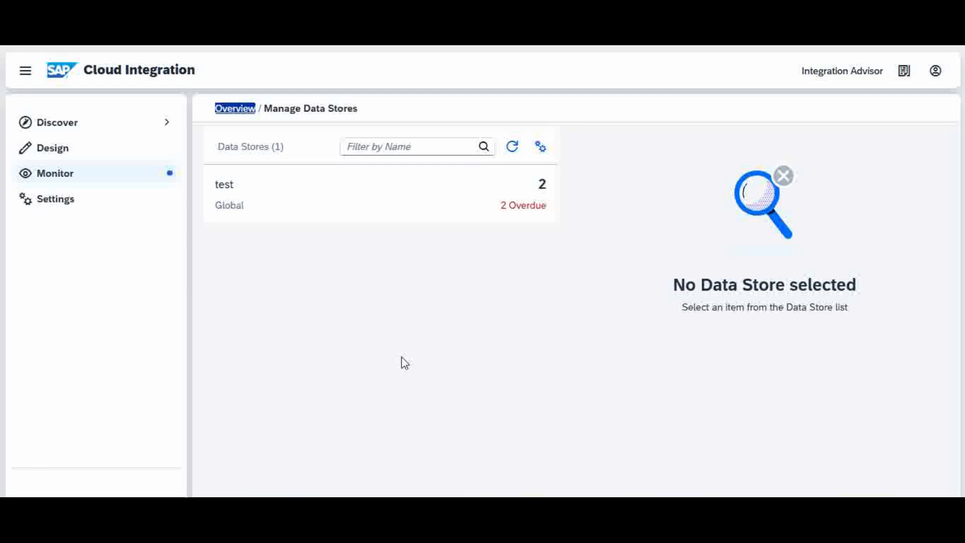
click(237, 108)
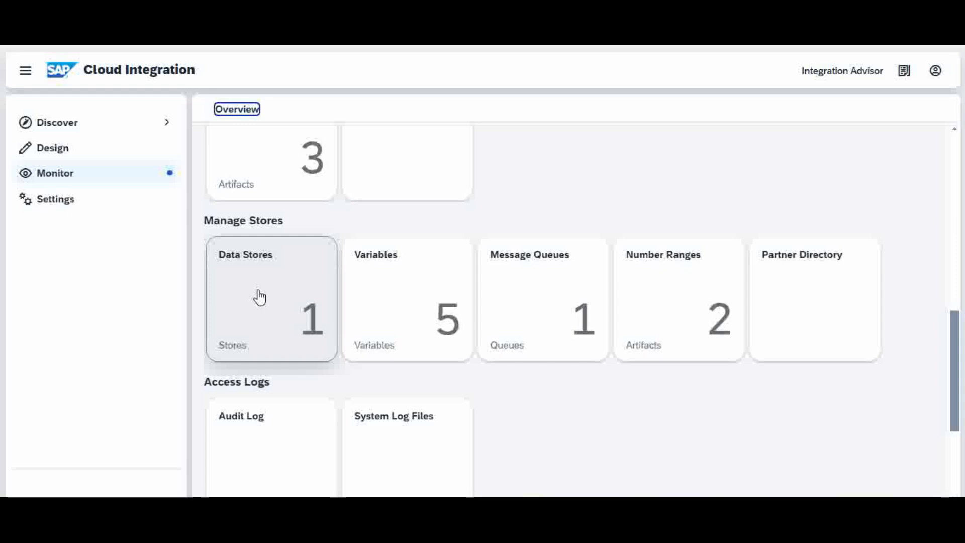
Examine the deployed number ranges under Manage Stores in the monitoring overview
click(674, 311)
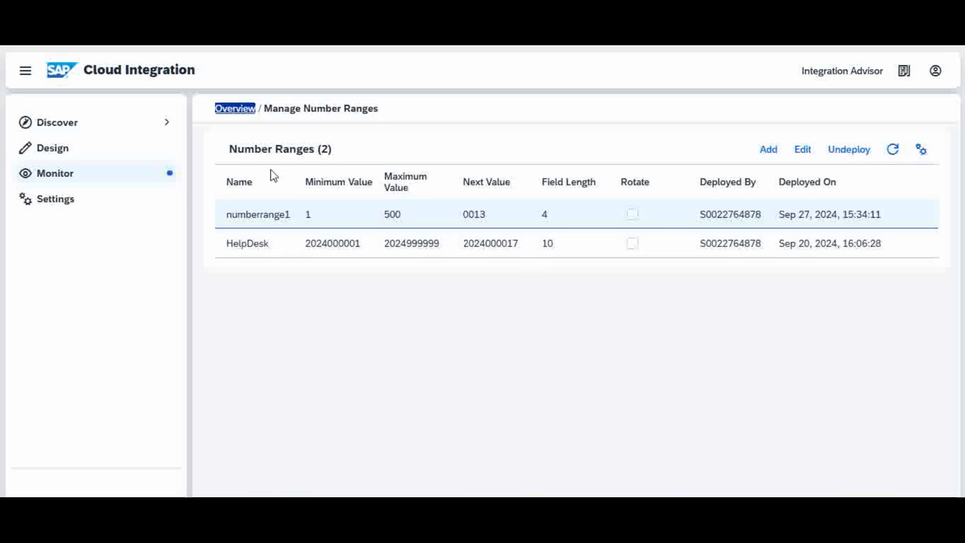
click(239, 115)
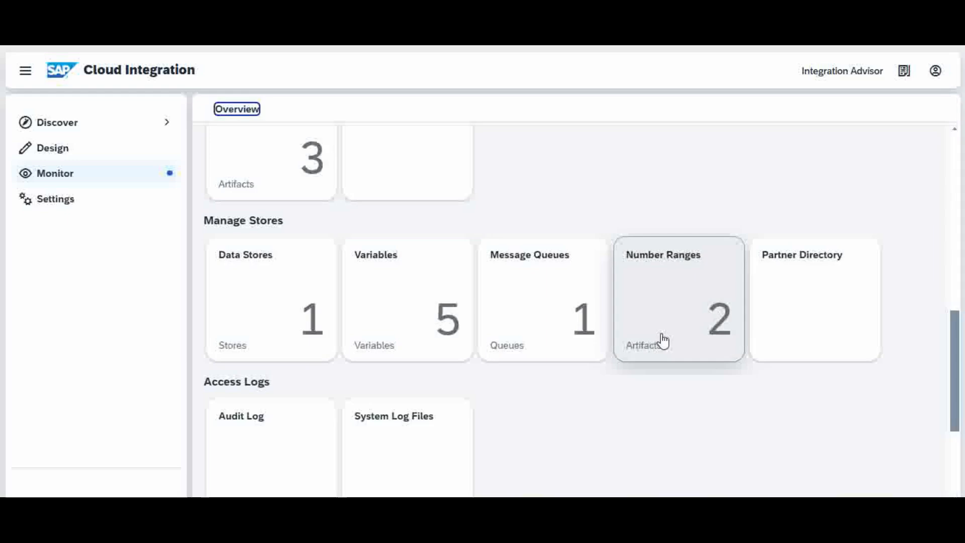
click(688, 317)
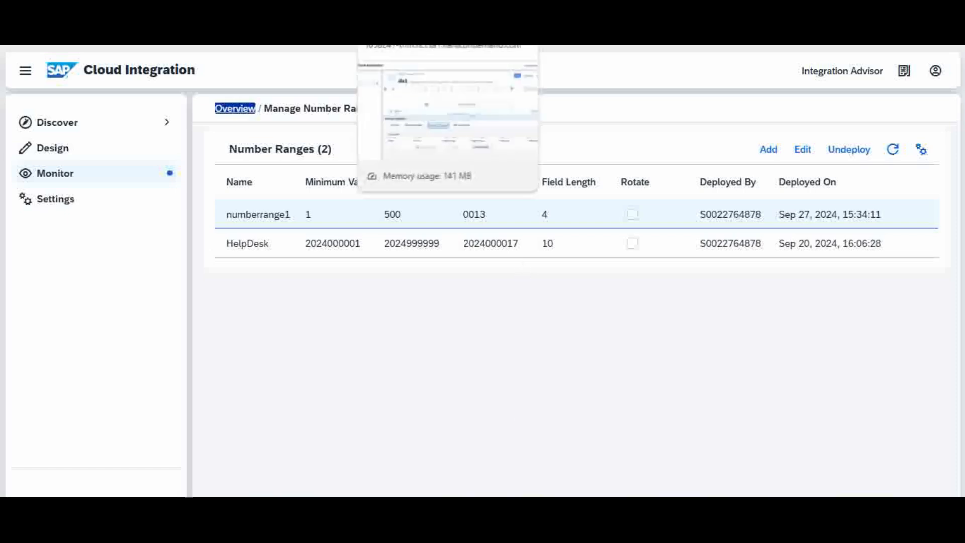
Switch to the browser page with the ds1 integration flow and go to the list of design packages
click(402, 46)
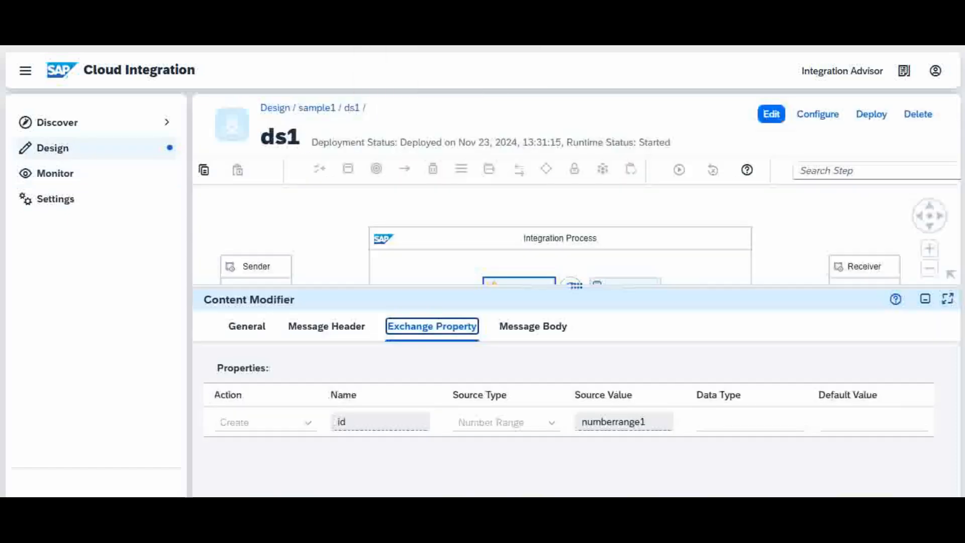
click(53, 149)
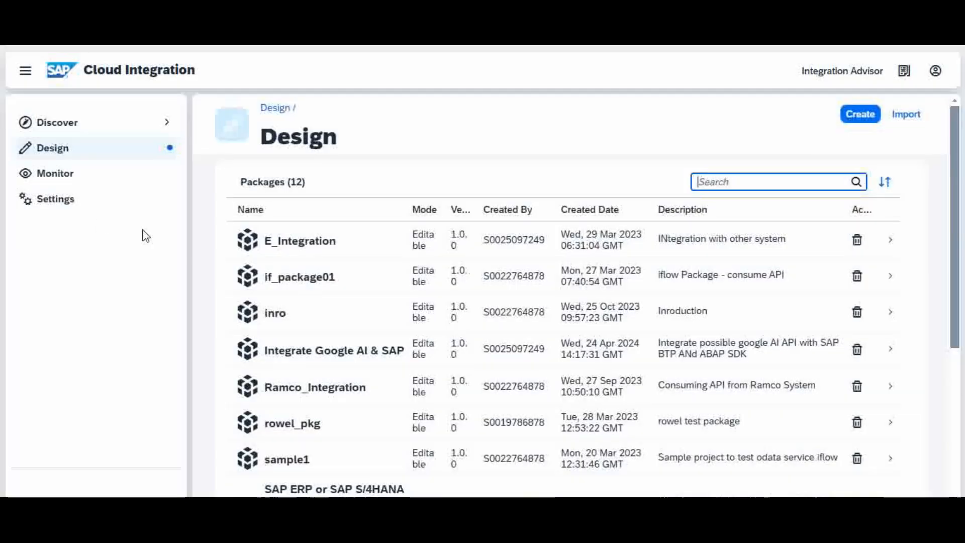
drag(956, 214, 955, 323)
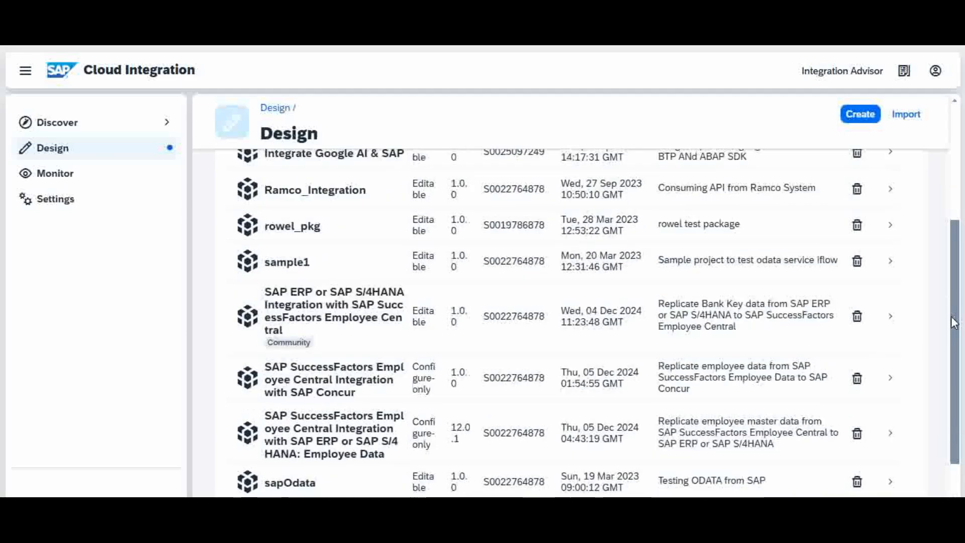
click(336, 271)
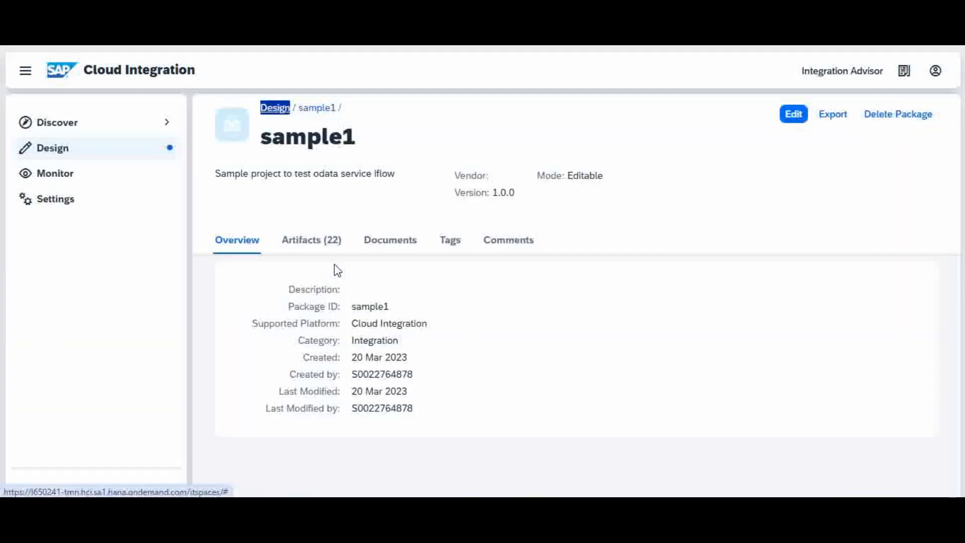
click(792, 116)
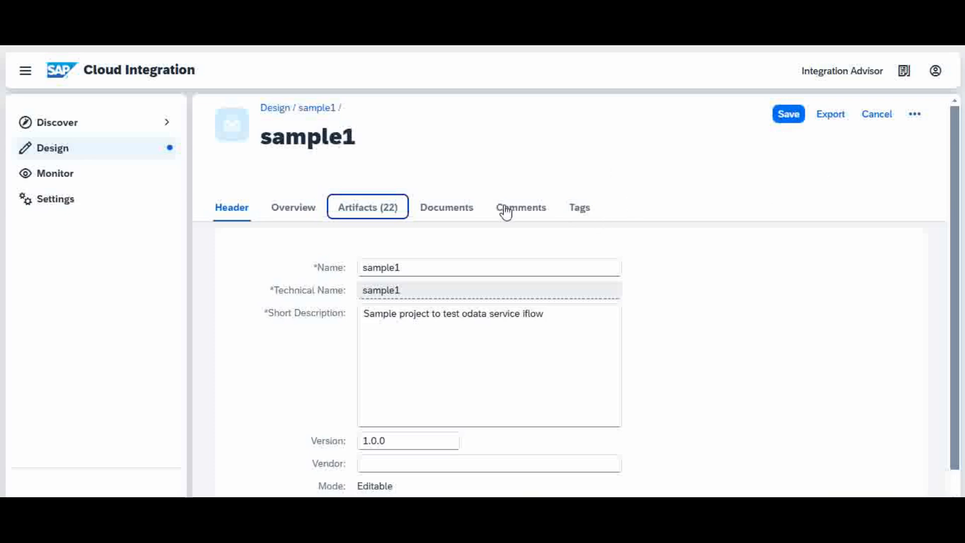
double_click(324, 108)
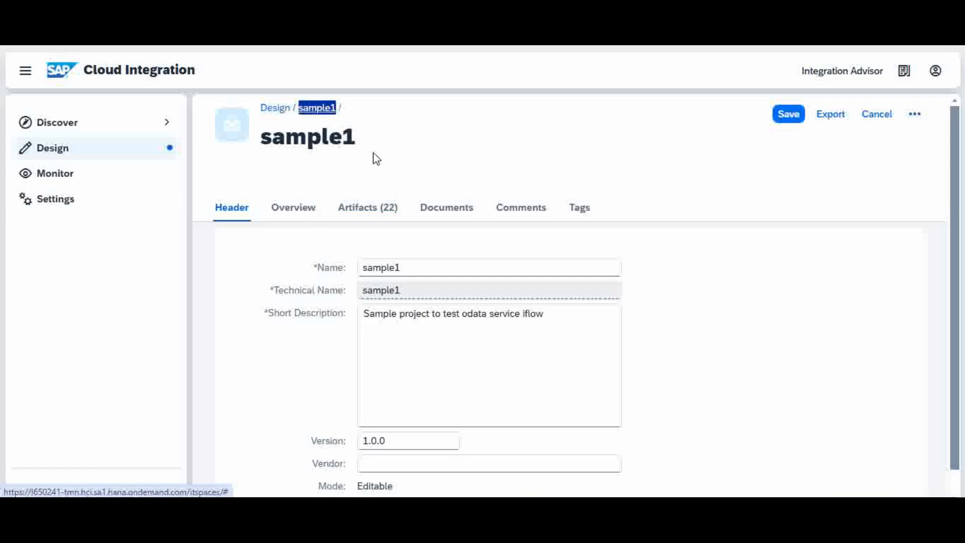
double_click(276, 109)
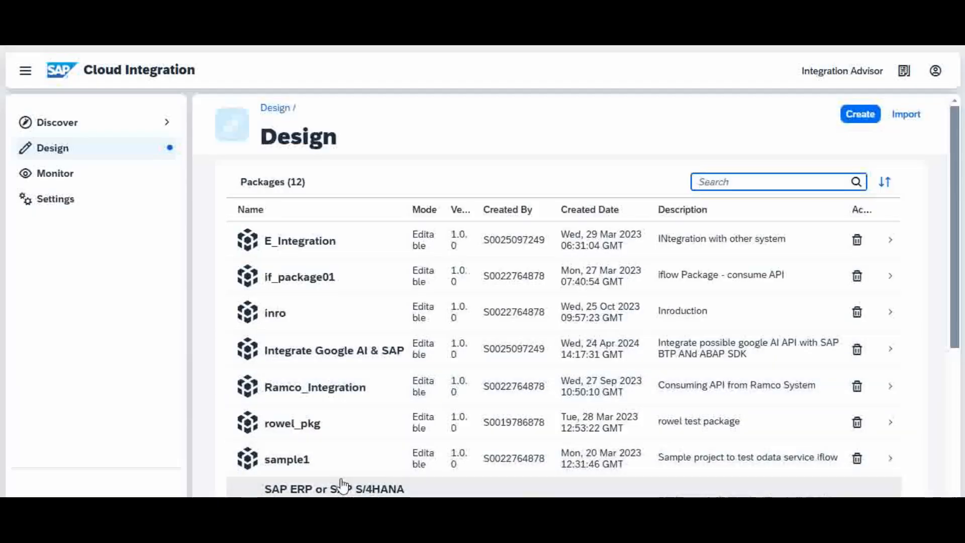
Open the sample1 package, show its artifacts and put the package into edit mode
click(345, 468)
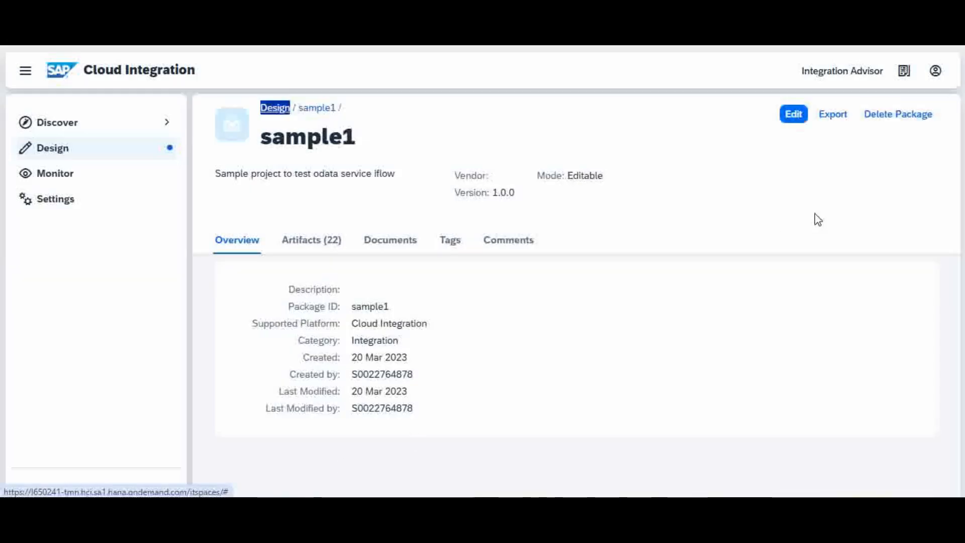
click(317, 242)
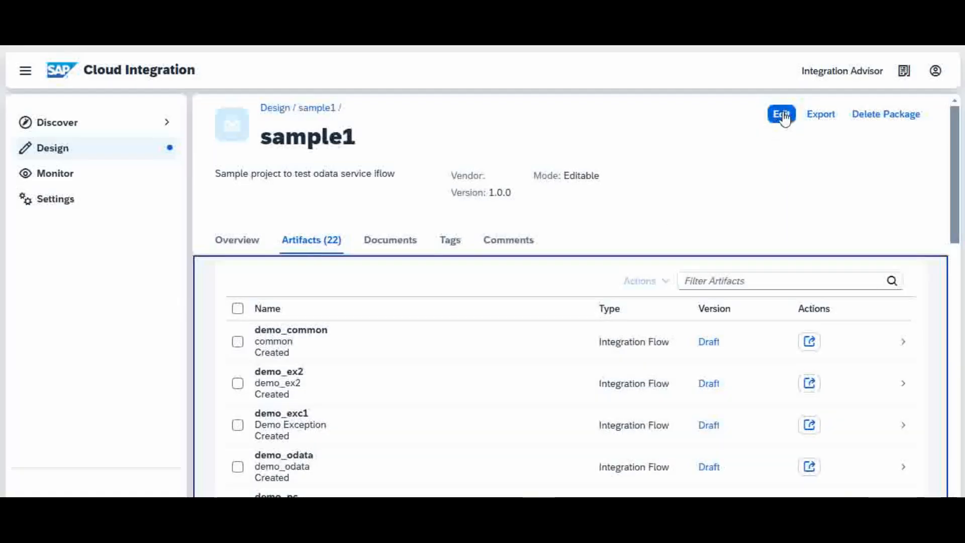
click(782, 115)
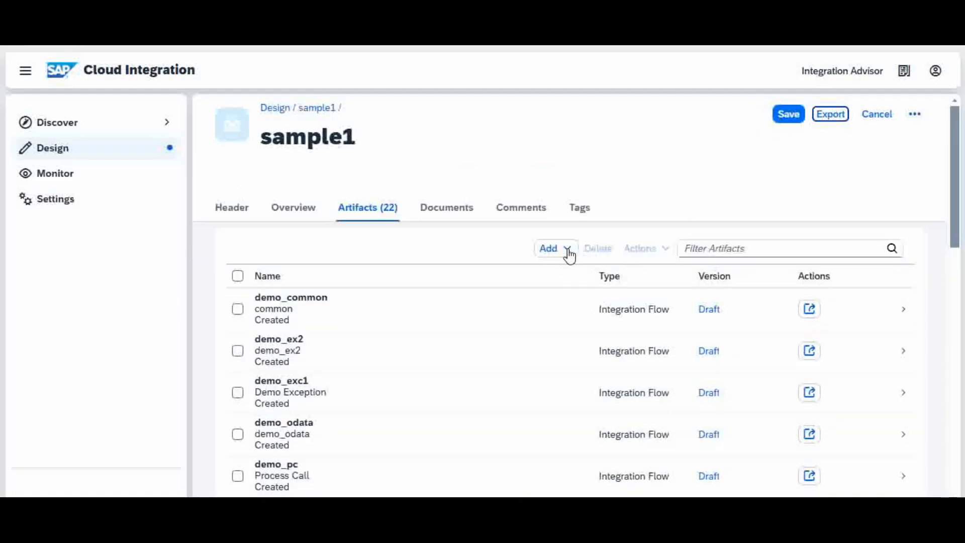
Add a new integration flow named ds2 with the description "datastore 2" to the sample1 package
click(567, 251)
click(560, 324)
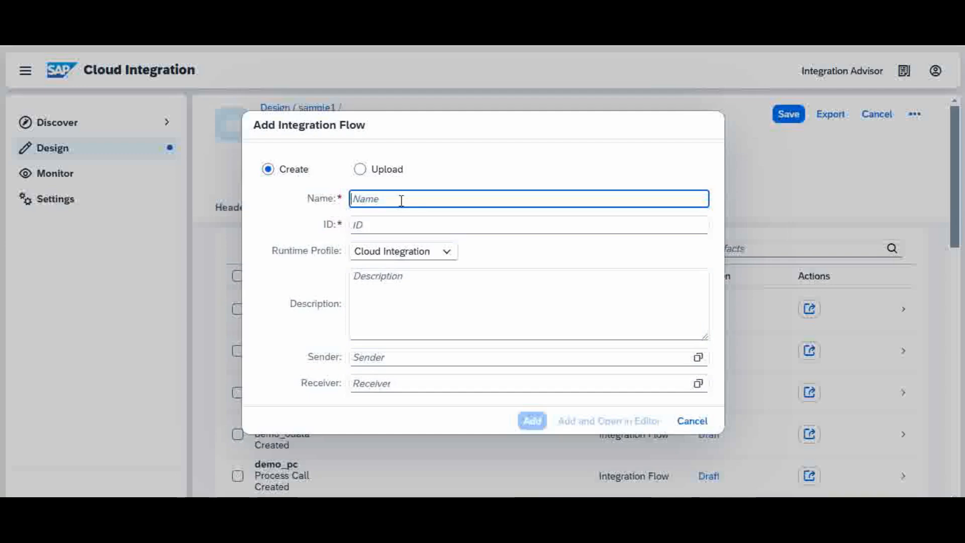
text(ds2)
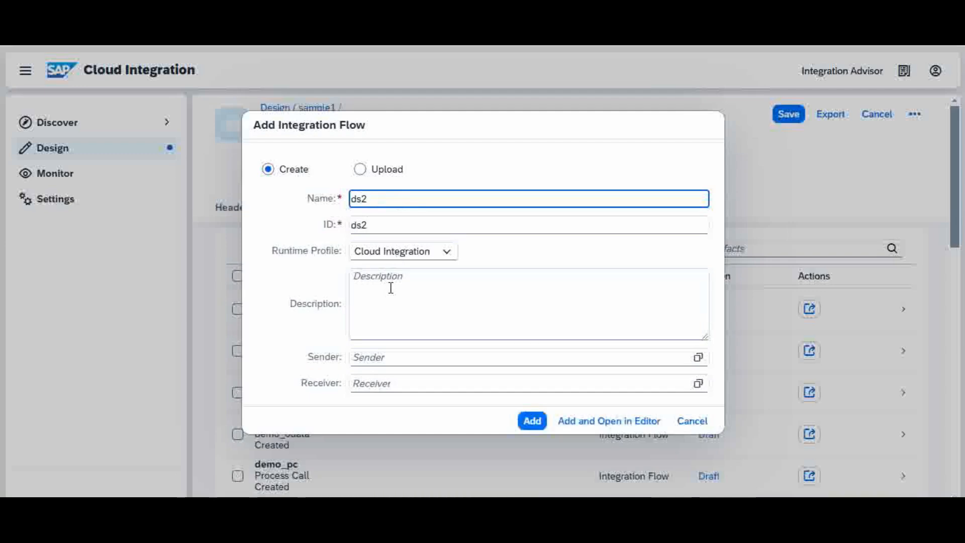
click(390, 287)
text(datastore 2)
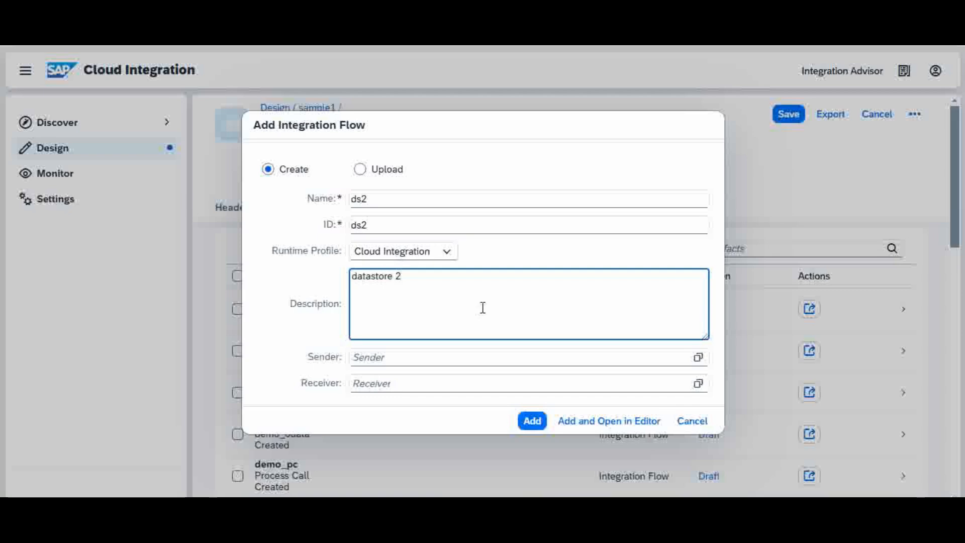
click(537, 425)
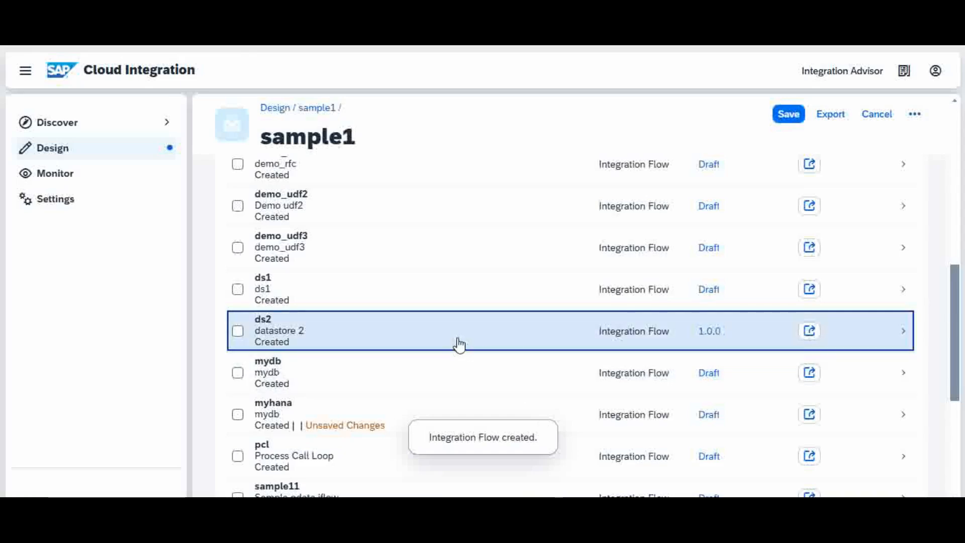
Open the ds2 integration flow for editing and connect the Sender to the Start event with an HTTPS adapter
click(459, 345)
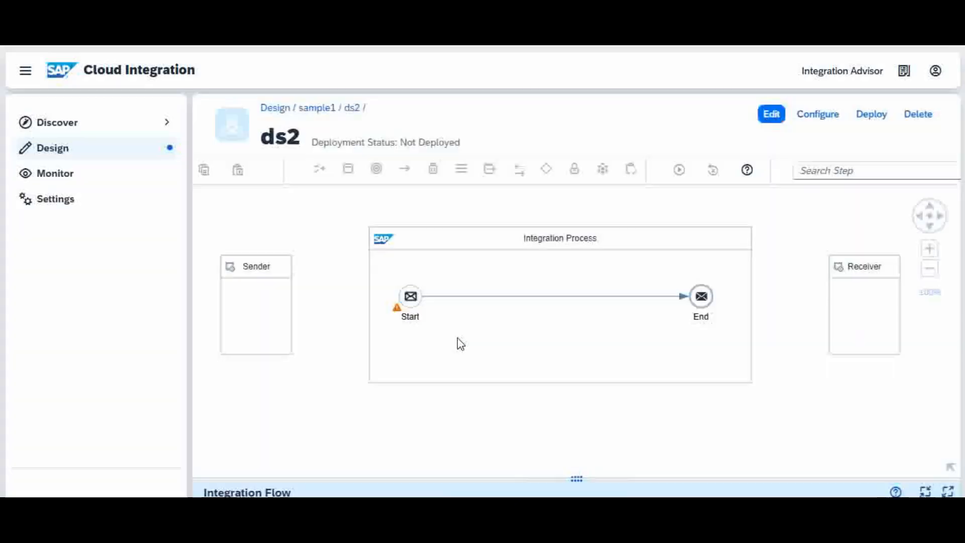
click(769, 125)
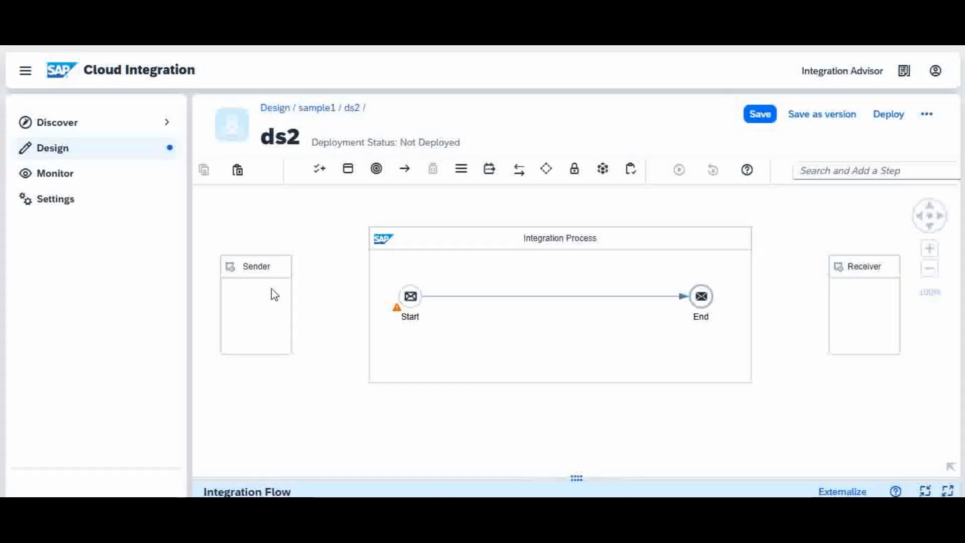
click(268, 297)
drag(306, 303, 417, 298)
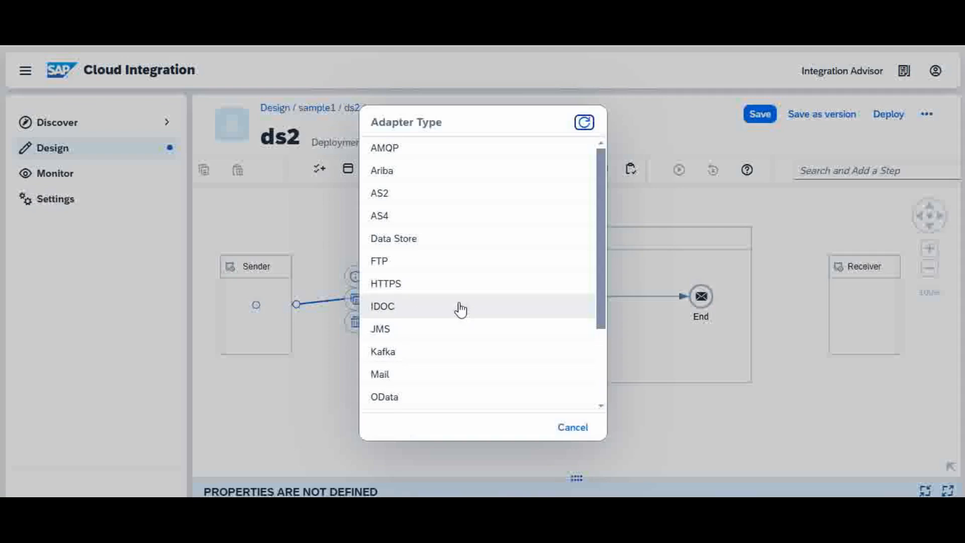
click(457, 287)
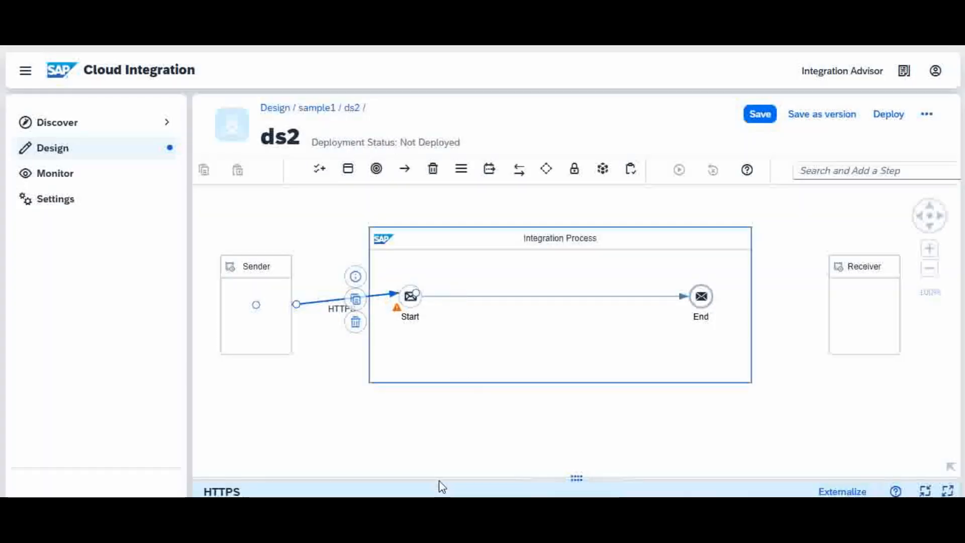
Set the HTTPS sender channel's address to /ds2 with CSRF protection turned off, and save the integration flow
drag(437, 478, 488, 260)
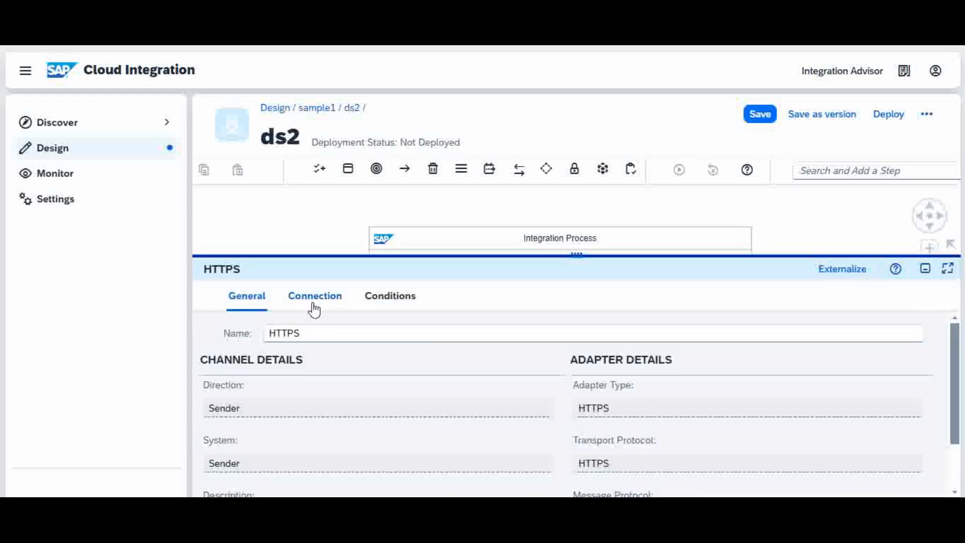
click(314, 296)
click(348, 357)
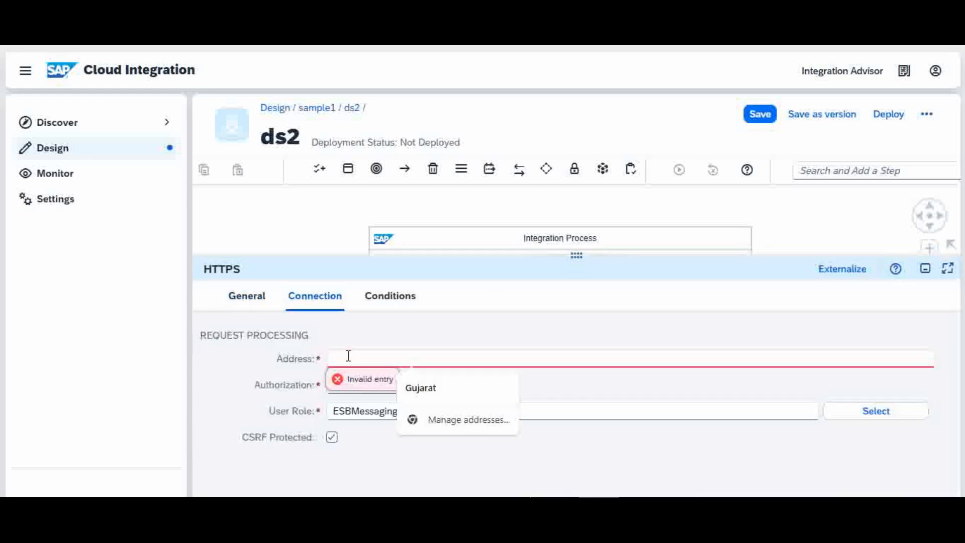
text(/ds2)
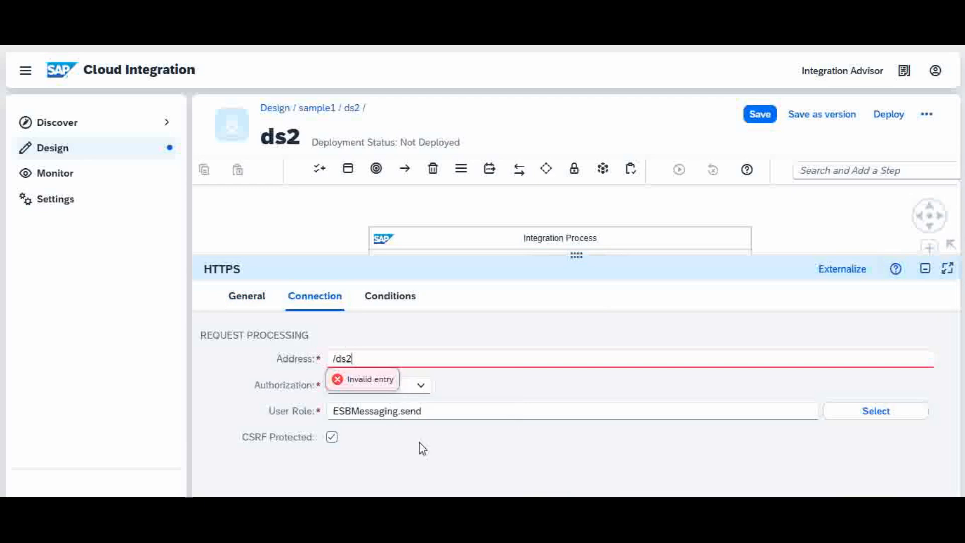
click(421, 448)
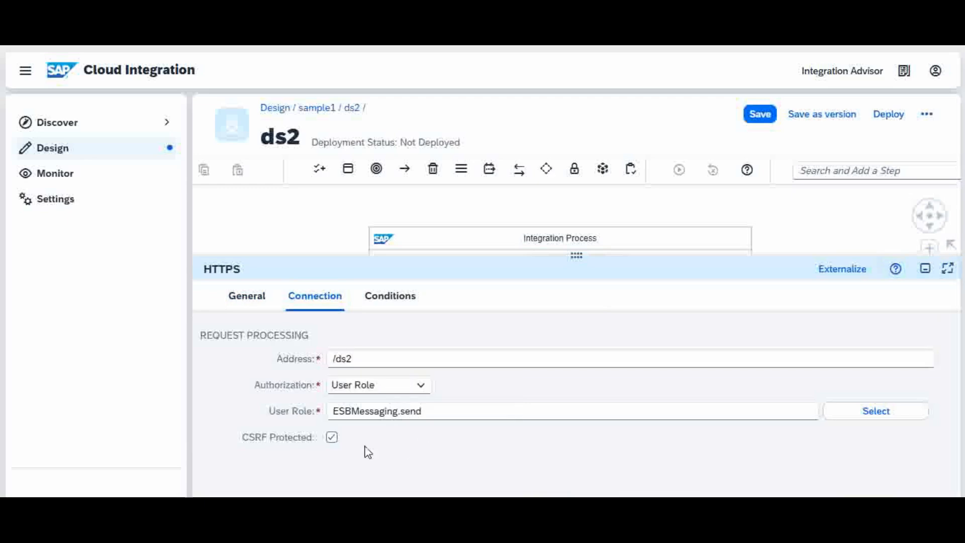
click(332, 436)
drag(442, 256, 460, 377)
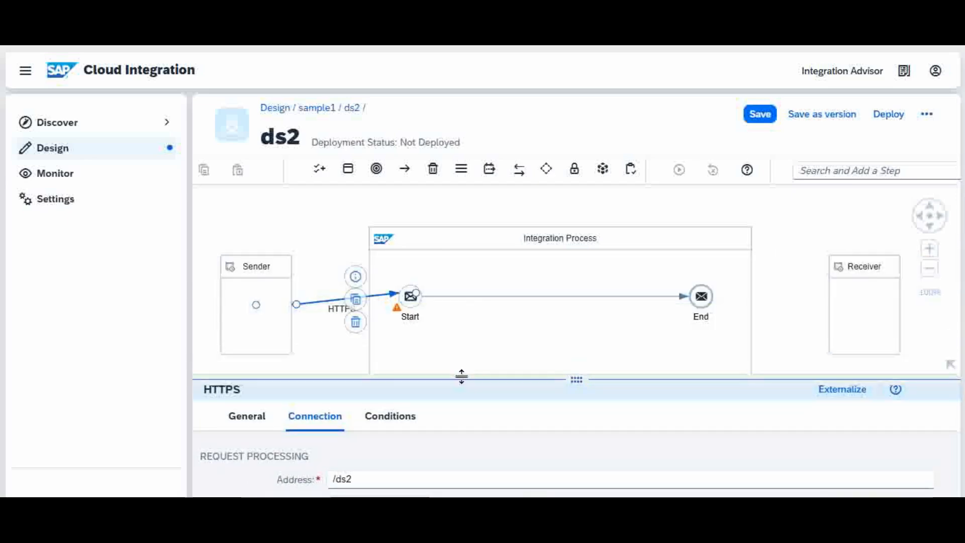
click(762, 116)
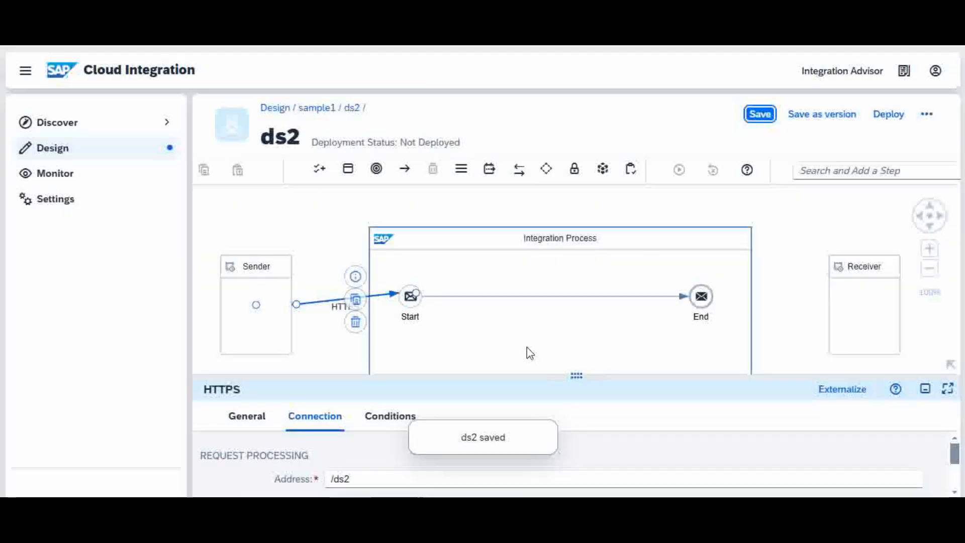
Insert a Content Modifier on the connection between the Start and End events of the Integration Process
click(25, 70)
drag(405, 375, 413, 418)
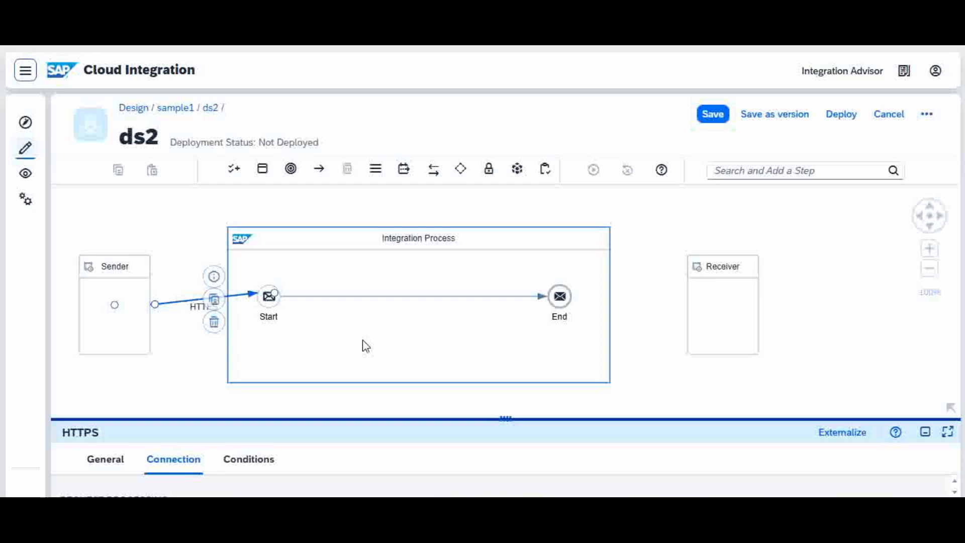
click(315, 296)
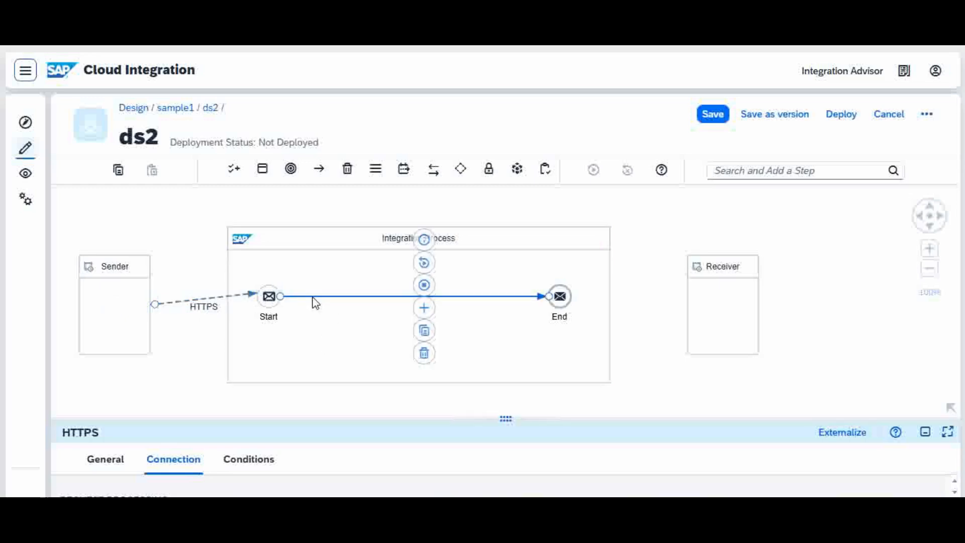
click(424, 310)
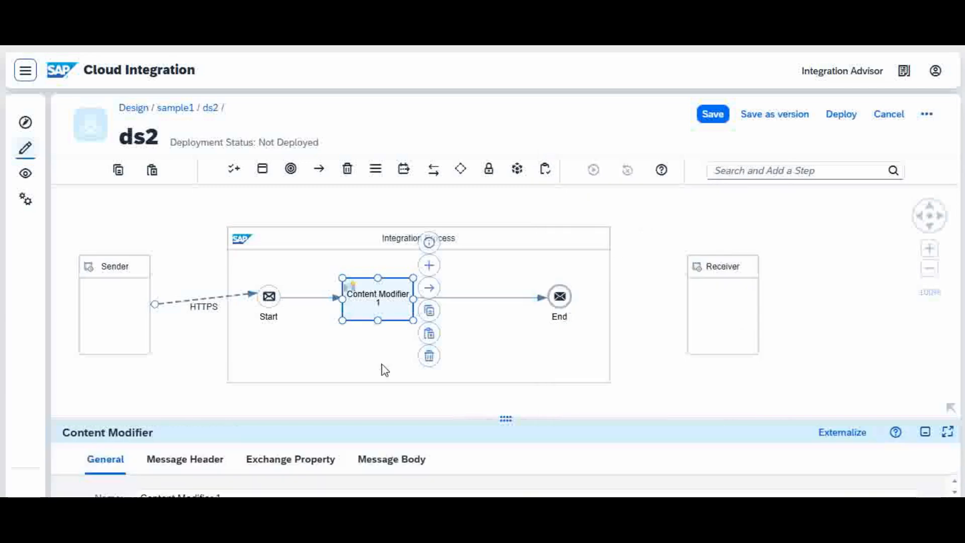
Create the Content Modifier's exchange property id with source type Number Range and source value numberrange1, and save the integration flow
drag(256, 420, 312, 307)
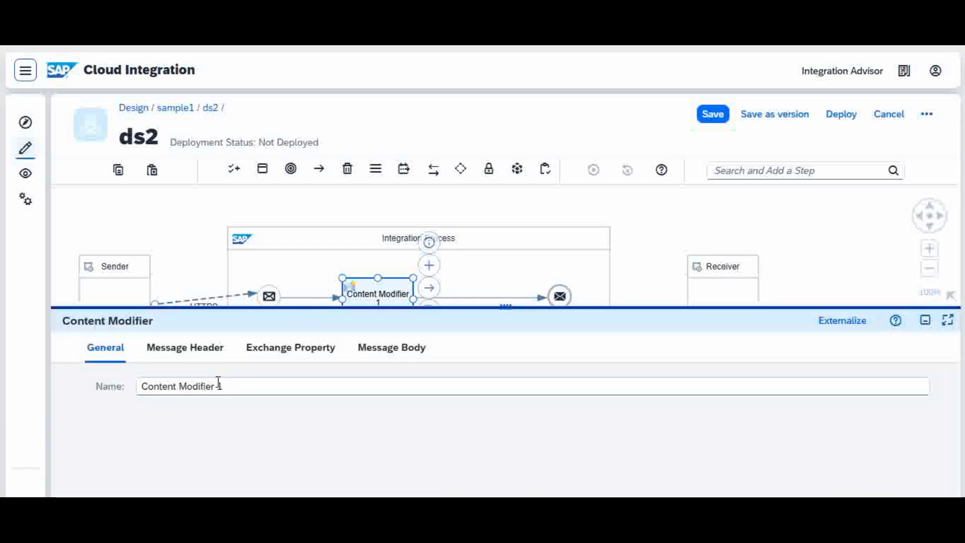
click(287, 348)
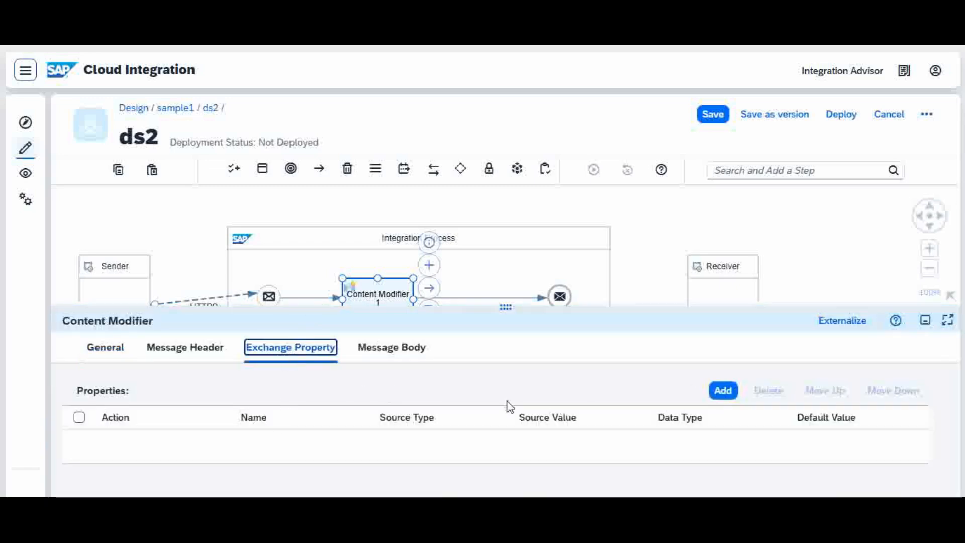
click(723, 394)
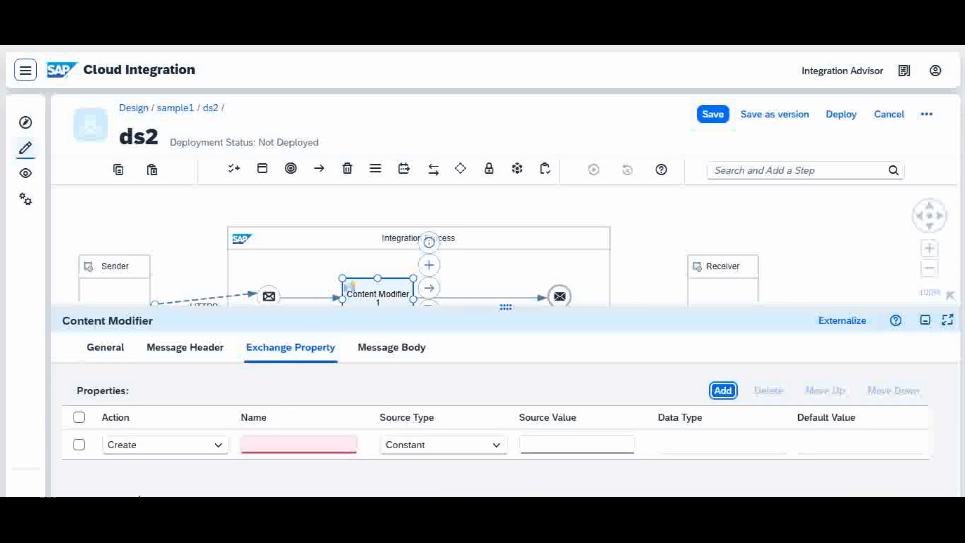
click(260, 447)
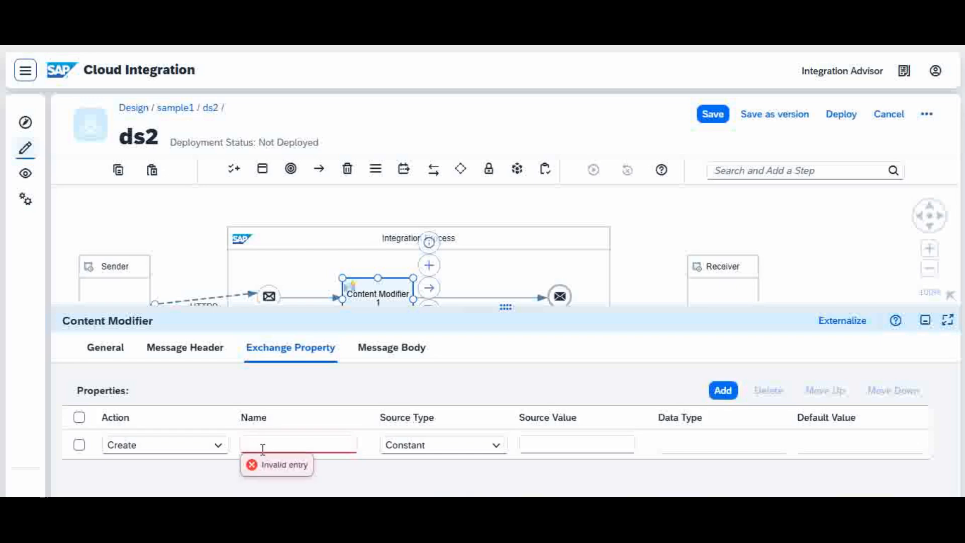
text(id)
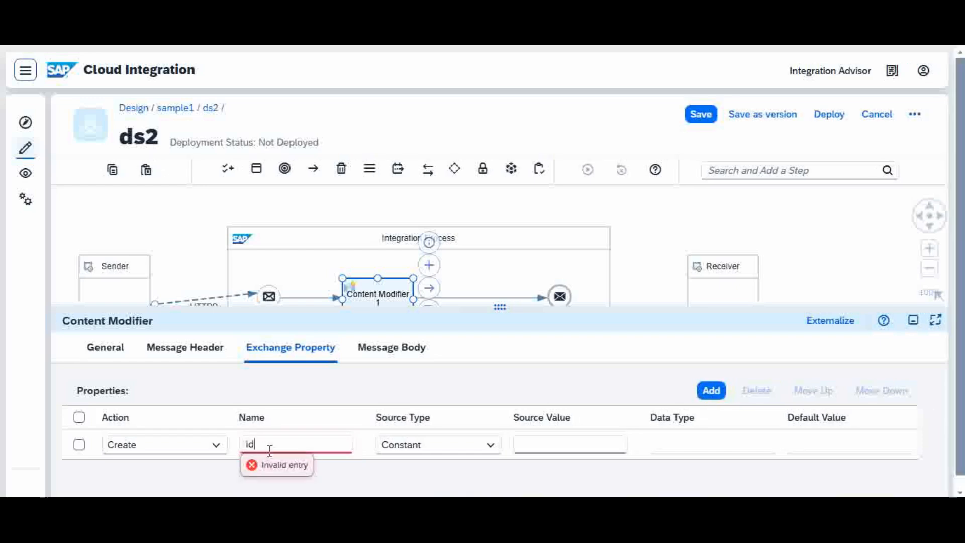
click(489, 451)
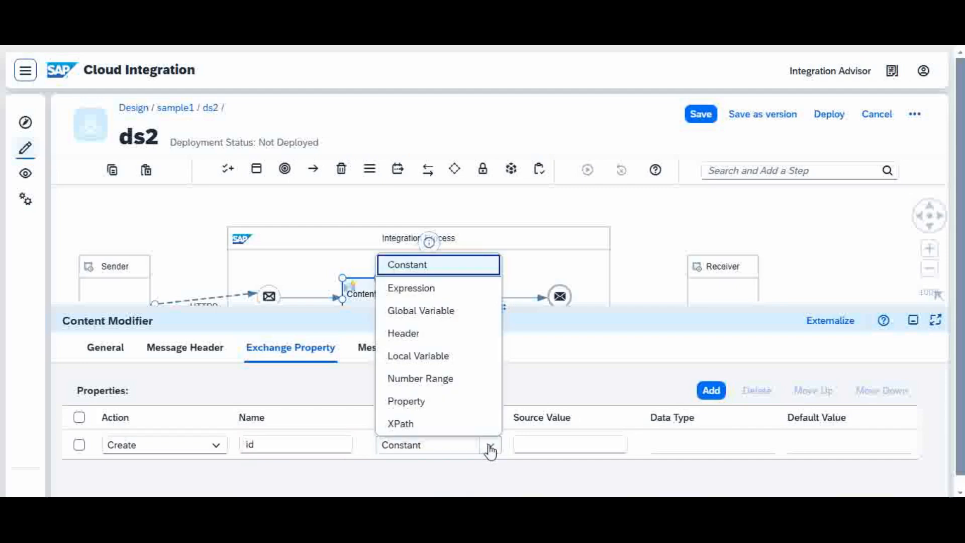
click(454, 387)
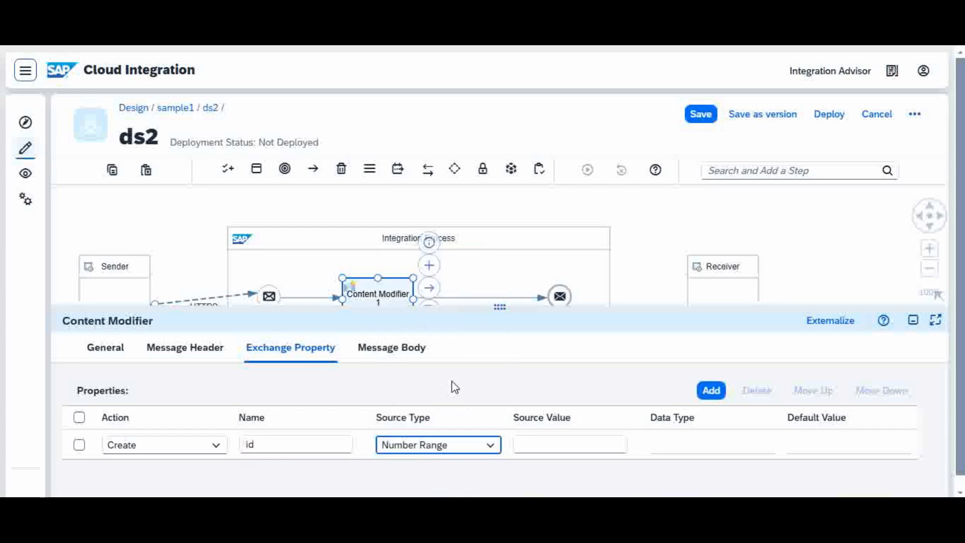
click(559, 443)
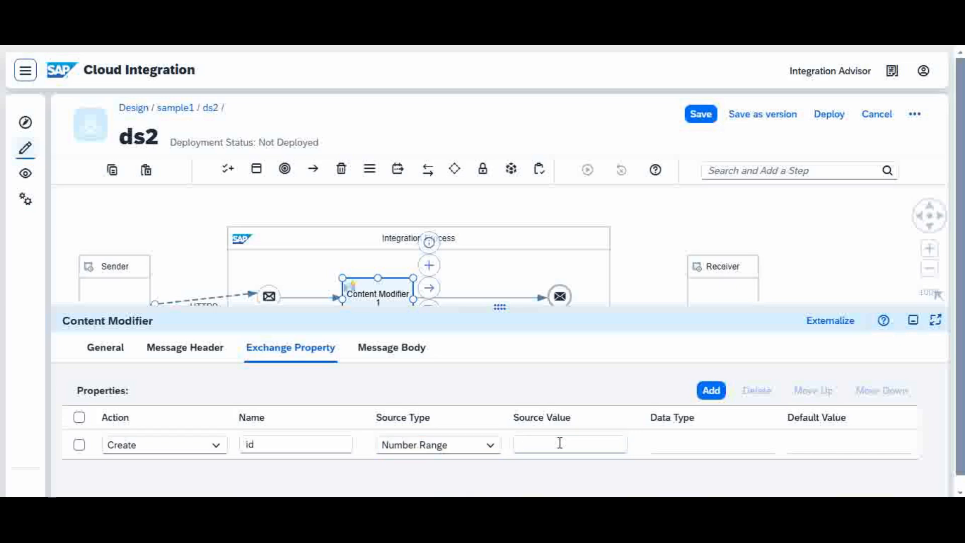
text(numberrange1)
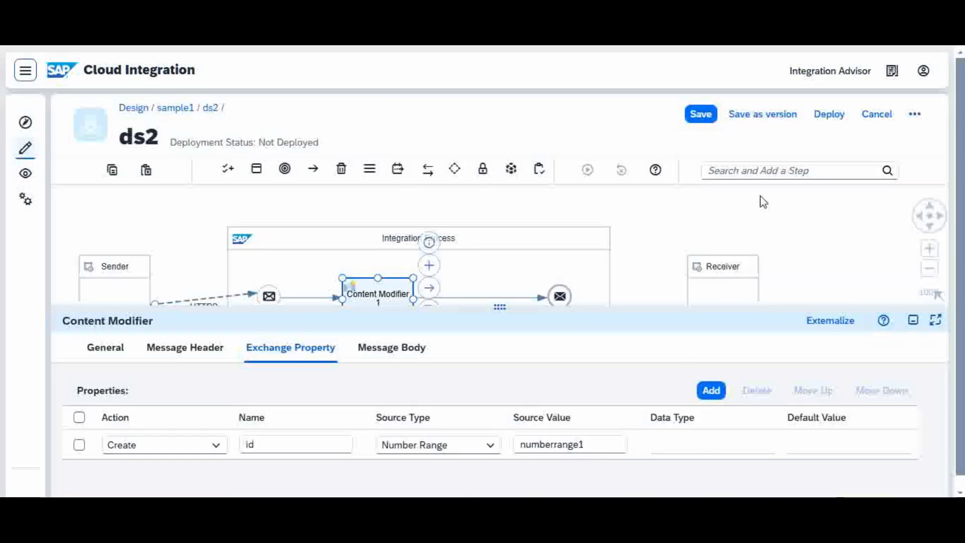
click(700, 115)
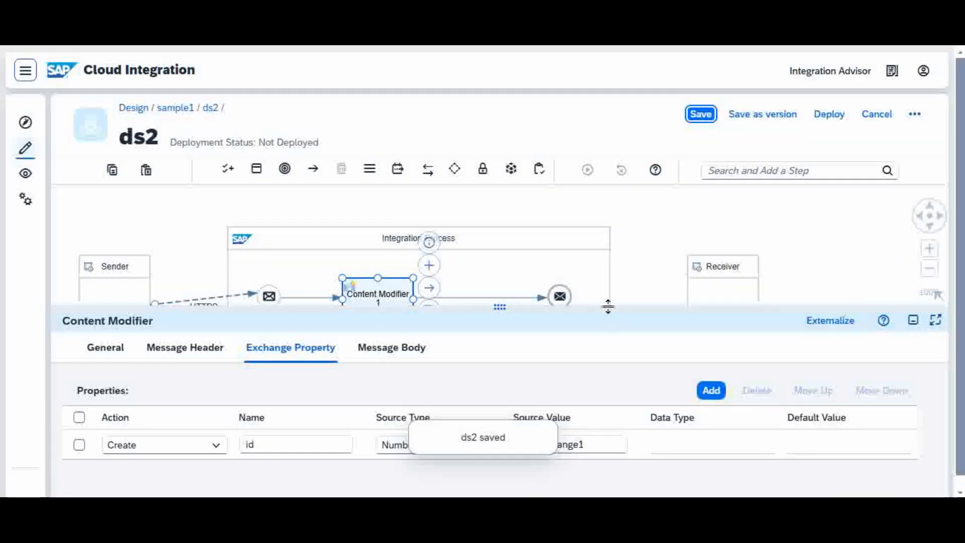
Add a data store Write operation between the Content Modifier and the End event
drag(607, 306, 638, 382)
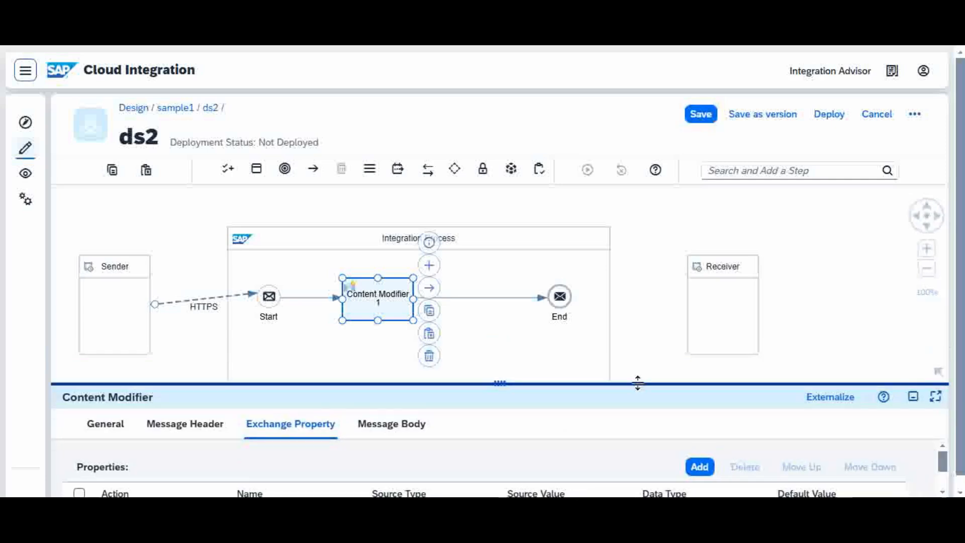
click(637, 286)
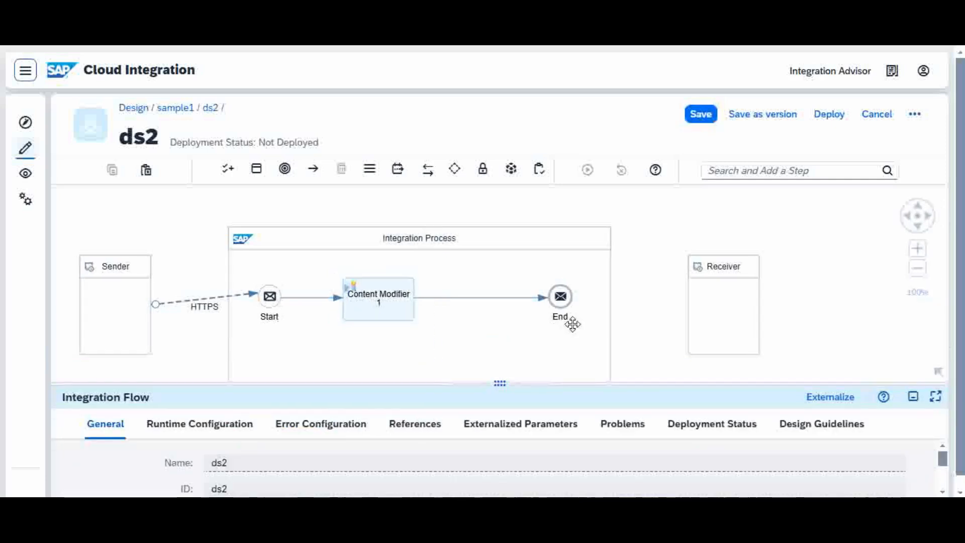
click(461, 297)
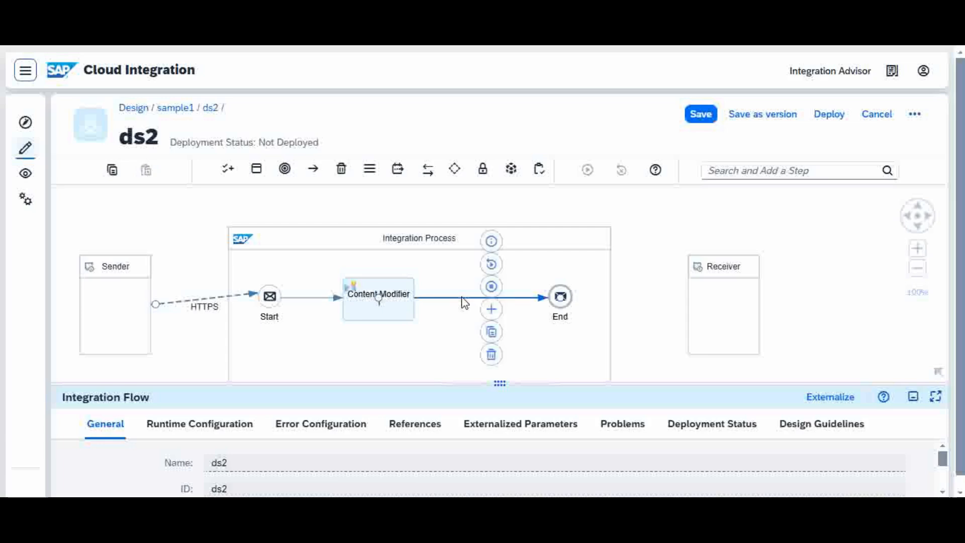
click(491, 310)
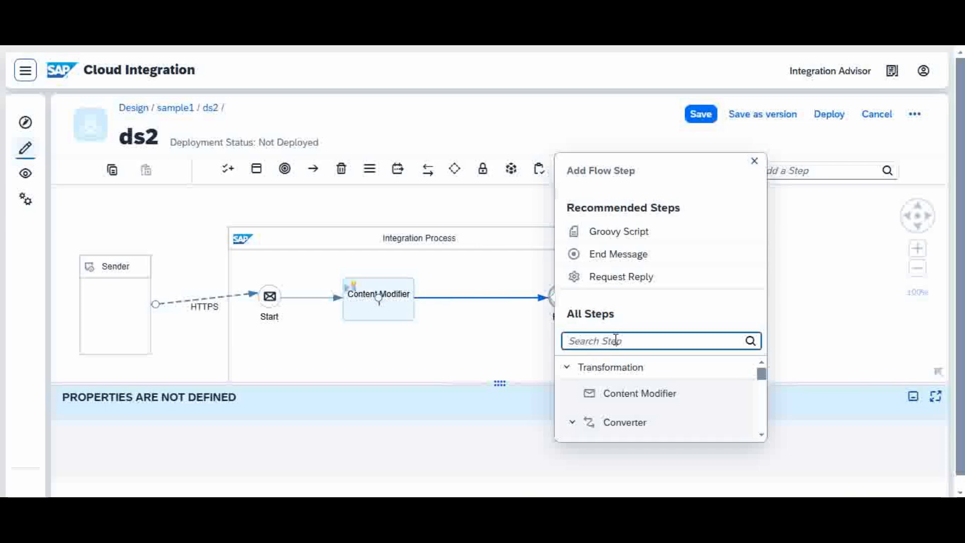
text(w)
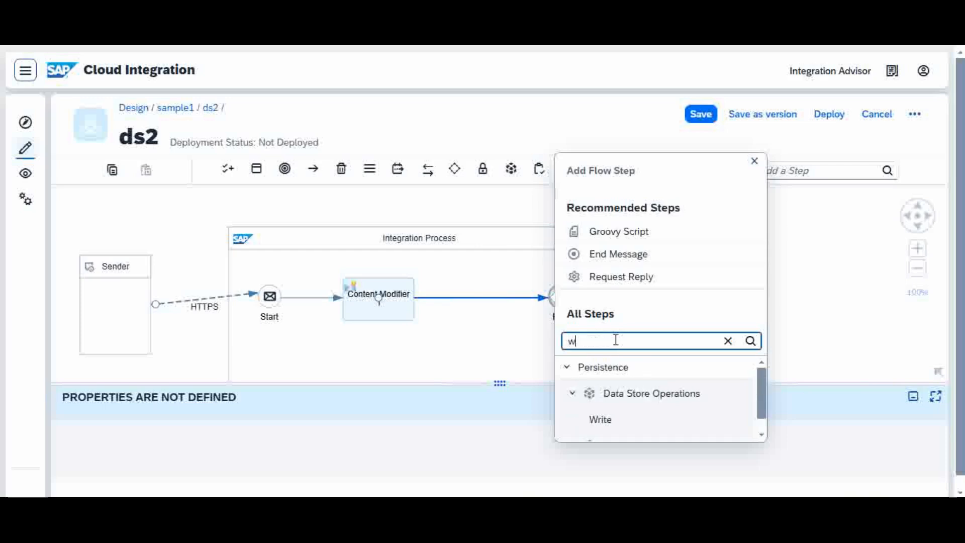
text(rit)
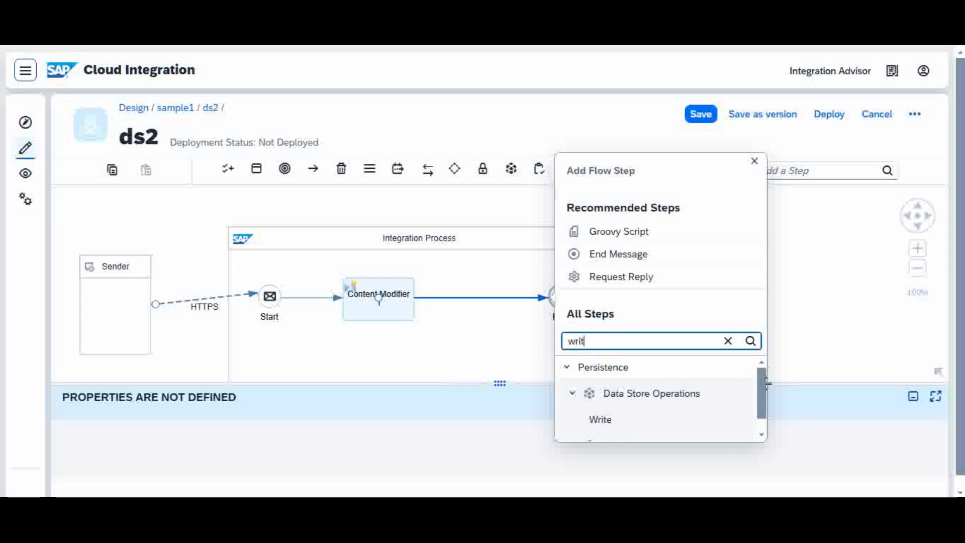
mouse_move(764, 386)
mouse_down()
mouse_move(764, 413)
mouse_move(763, 381)
mouse_up()
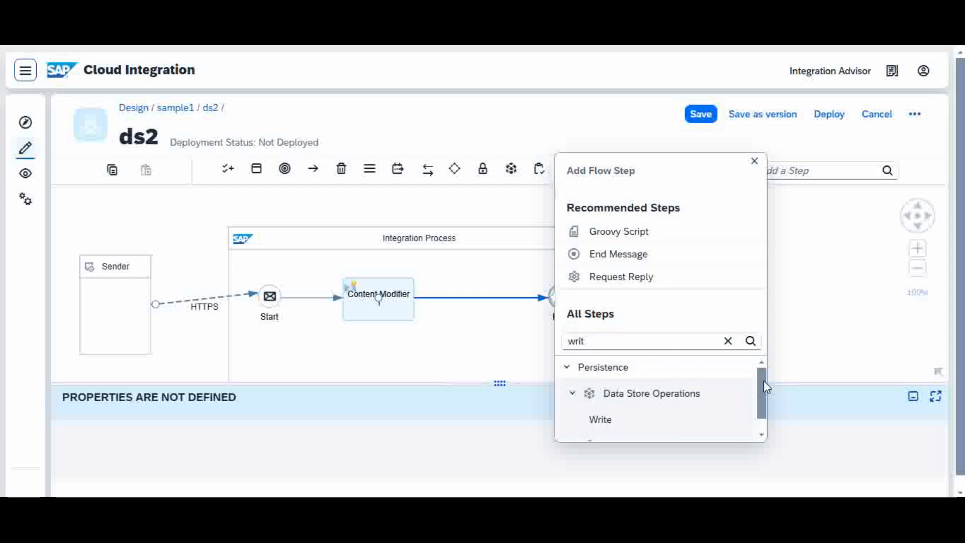
click(605, 422)
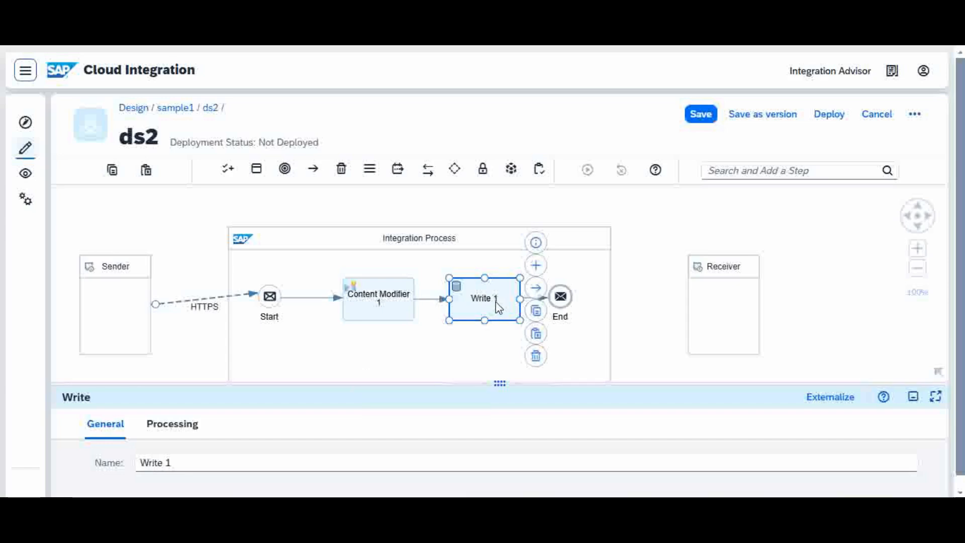
Configure the Write step with data store name sales, Global visibility and entry ID ${property.id}
drag(454, 387, 481, 350)
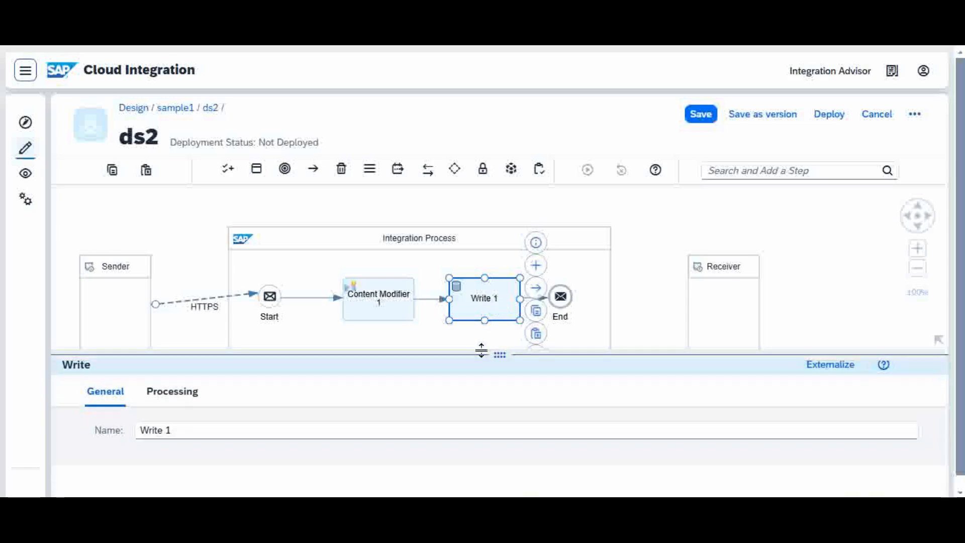
click(189, 400)
drag(353, 351, 398, 224)
click(229, 303)
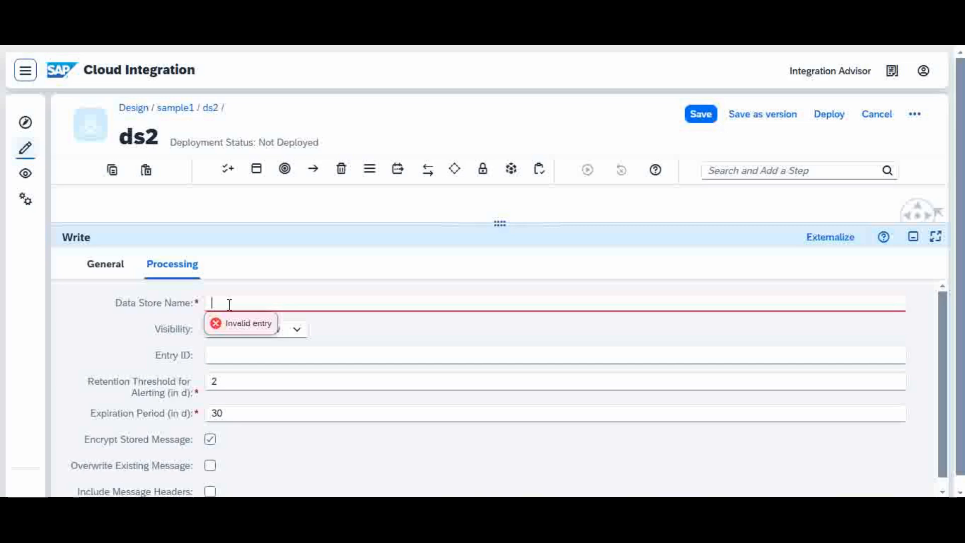
text(sales)
click(84, 345)
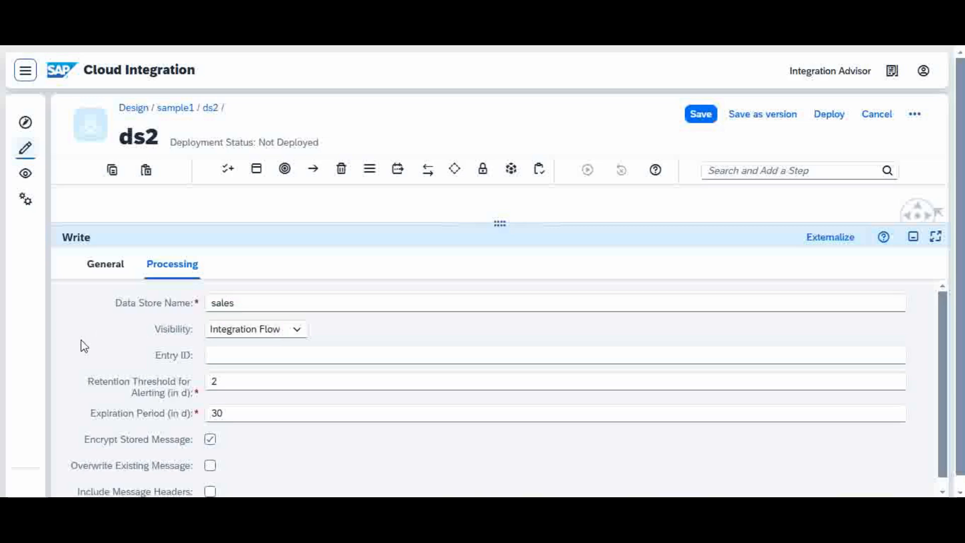
click(298, 332)
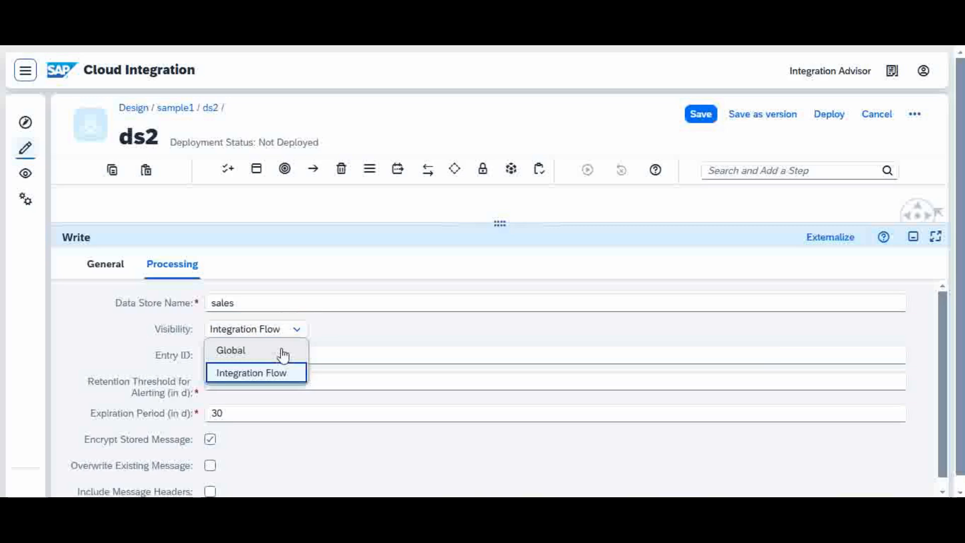
click(283, 351)
click(268, 355)
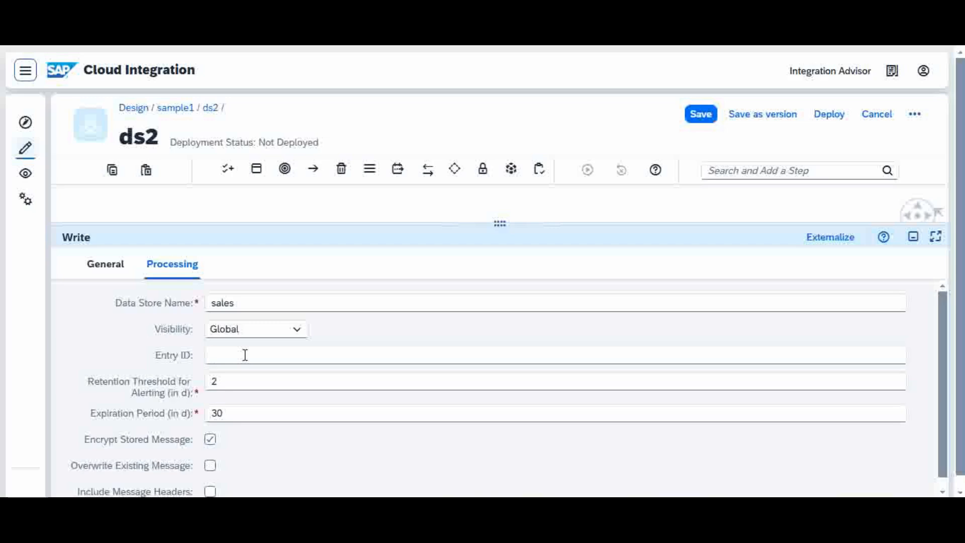
text(${property.id})
mouse_move(239, 384)
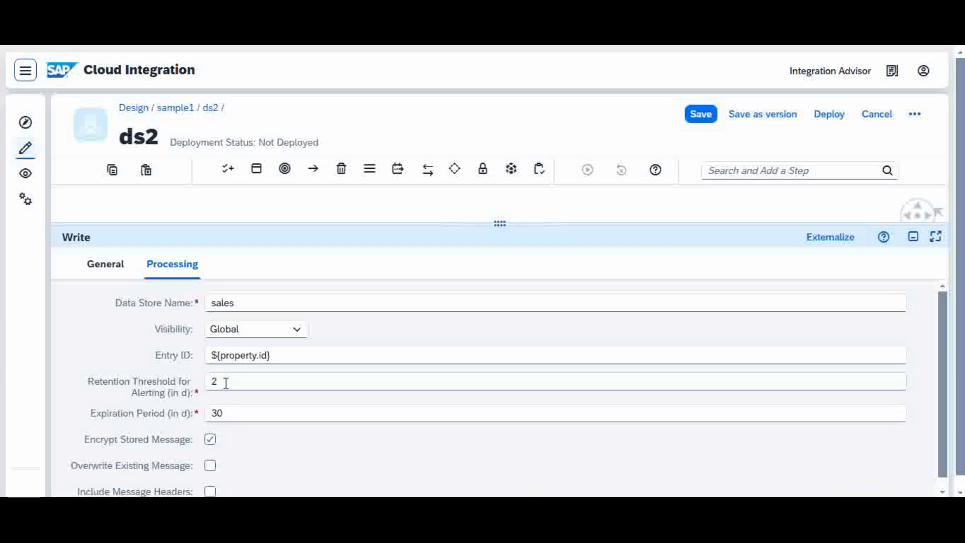
Turn on Include Message Headers for the Write step and save the integration flow
click(242, 414)
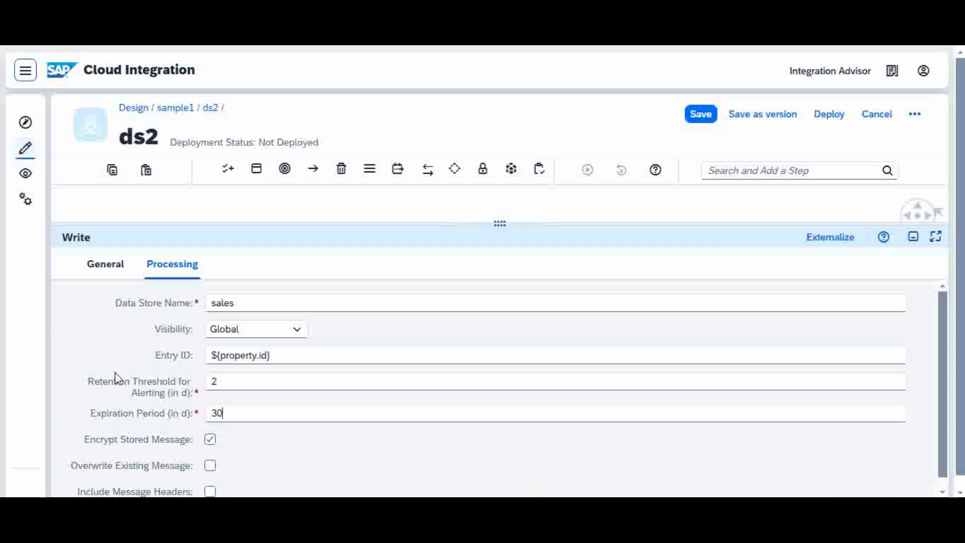
click(233, 414)
scroll(961, 354, down, 1)
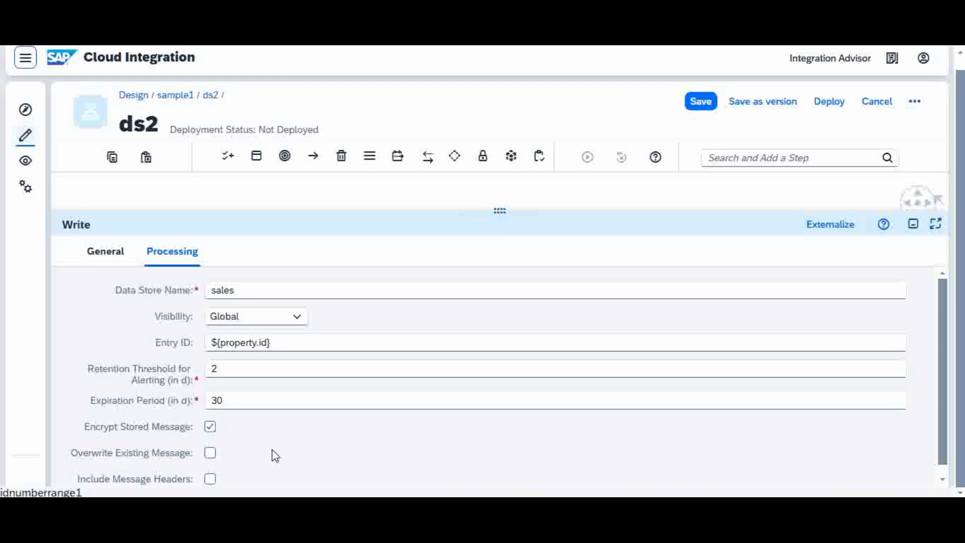
click(210, 479)
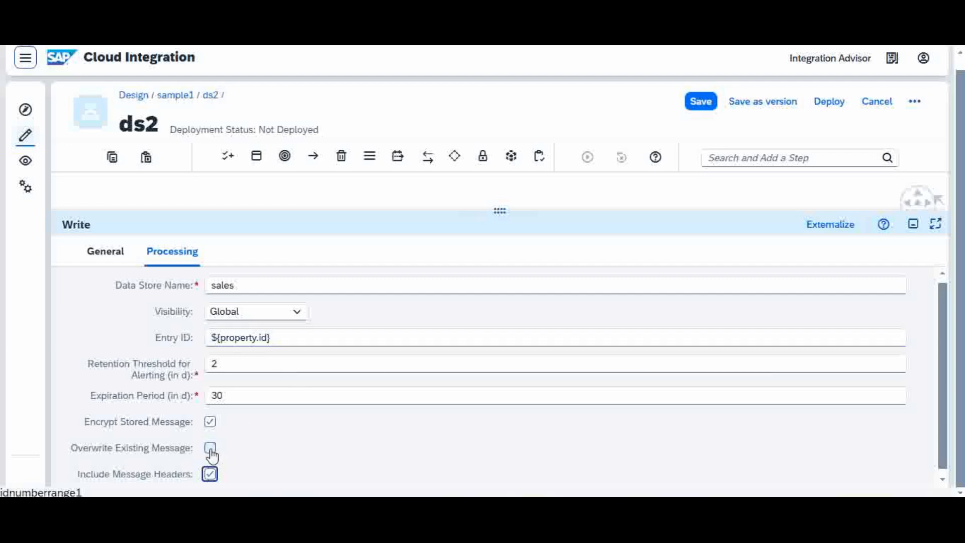
click(258, 436)
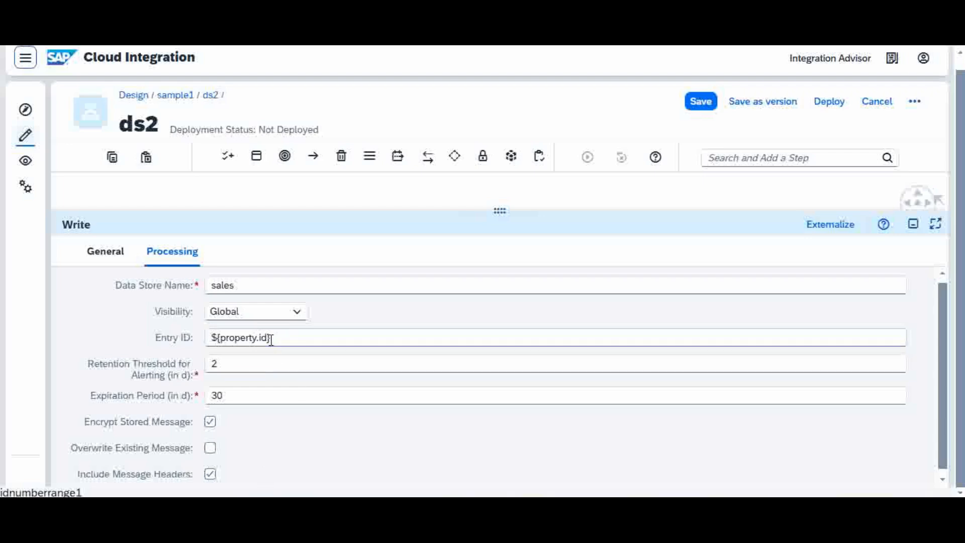
mouse_move(279, 338)
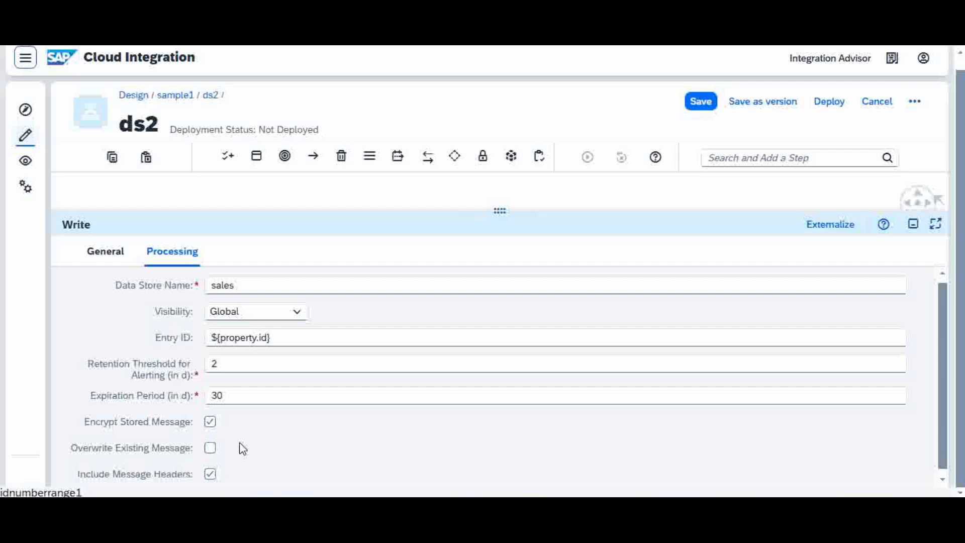
click(701, 102)
Arrange the elements of the Integration Process horizontally in its pool
drag(580, 210, 583, 395)
click(927, 266)
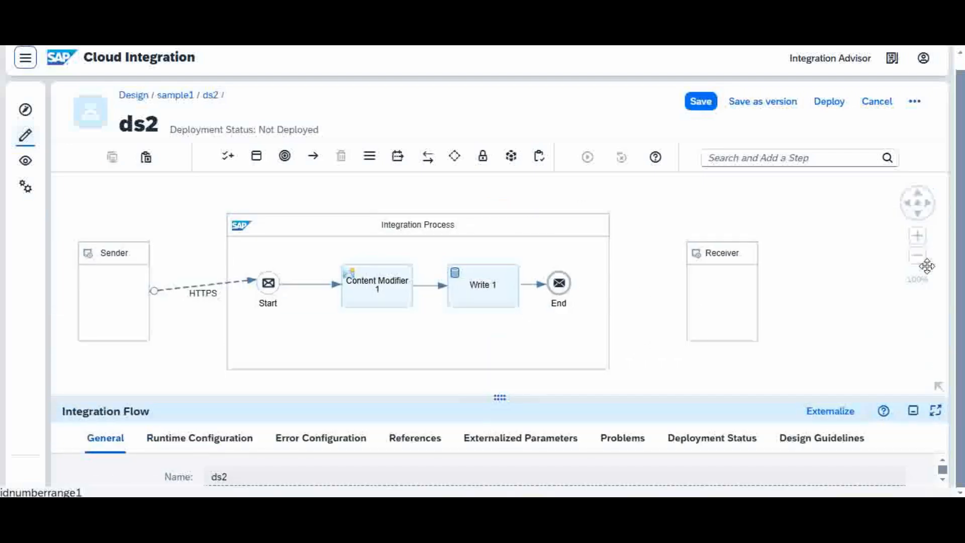
click(574, 237)
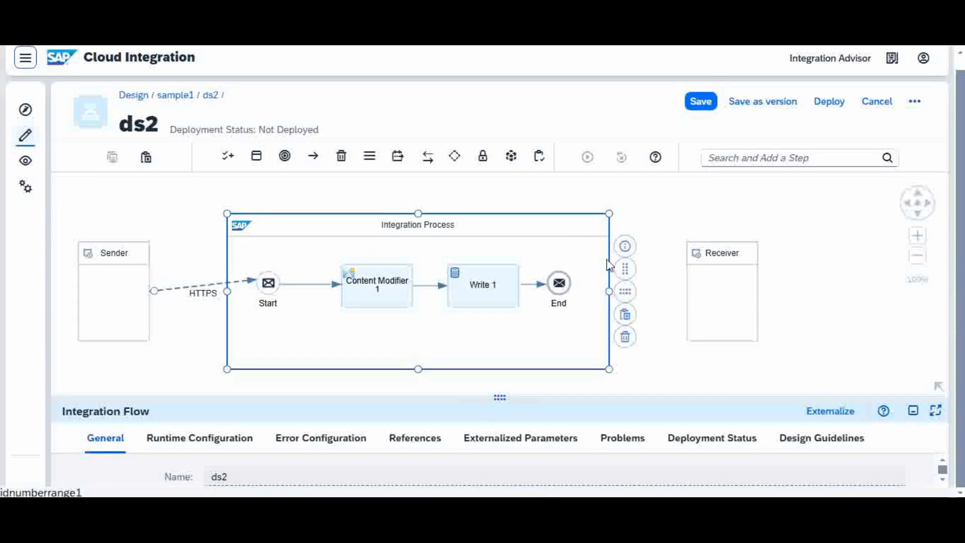
click(624, 292)
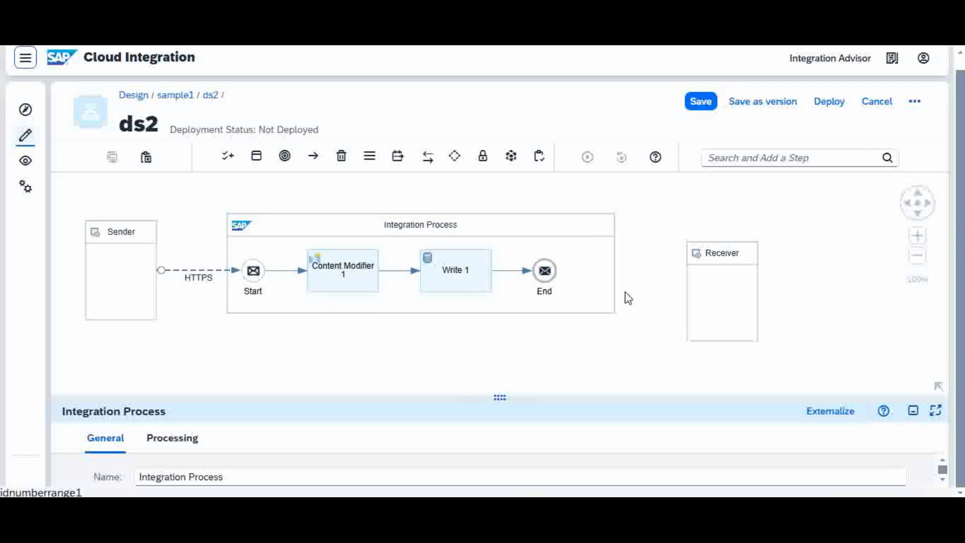
Move the Receiver closer to the Integration Process, level with its upper edge, and save the integration flow
drag(729, 274, 716, 237)
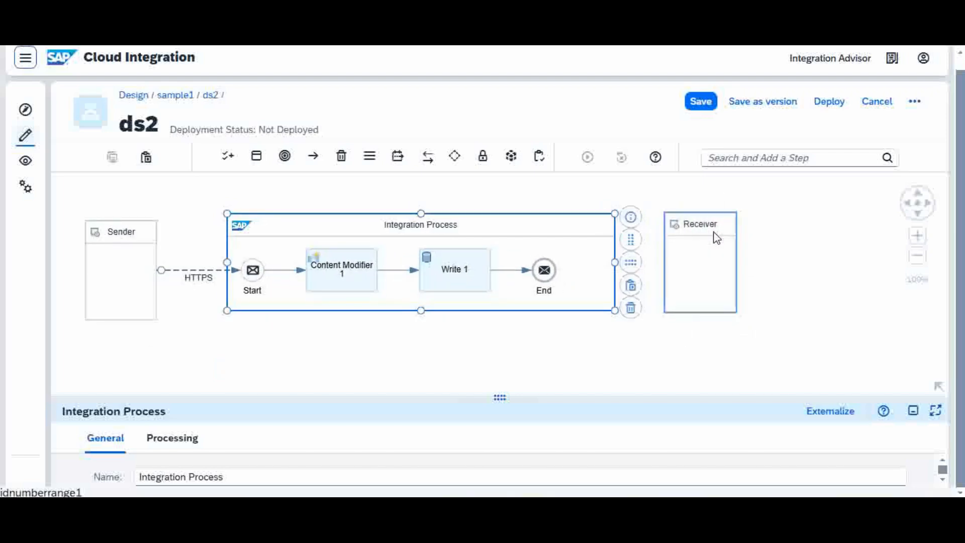
click(812, 270)
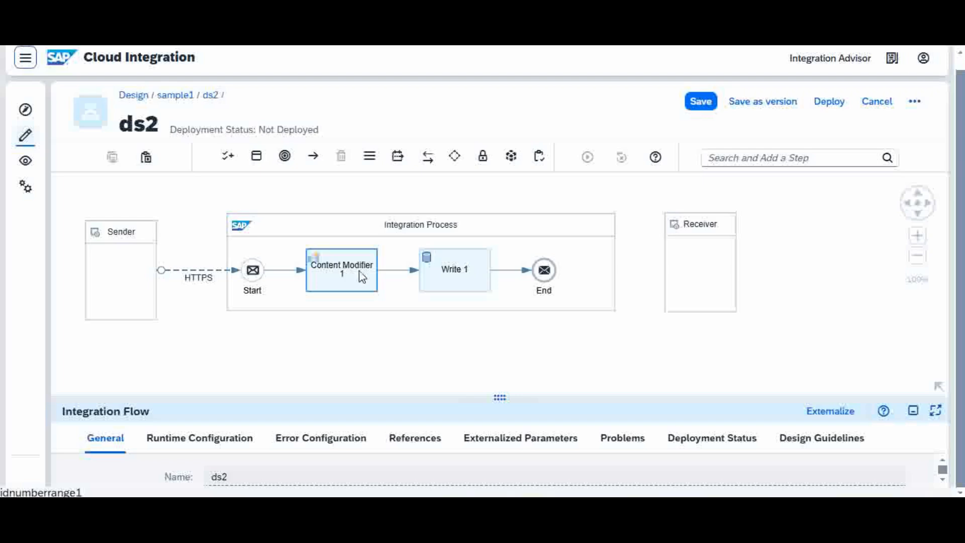
click(463, 280)
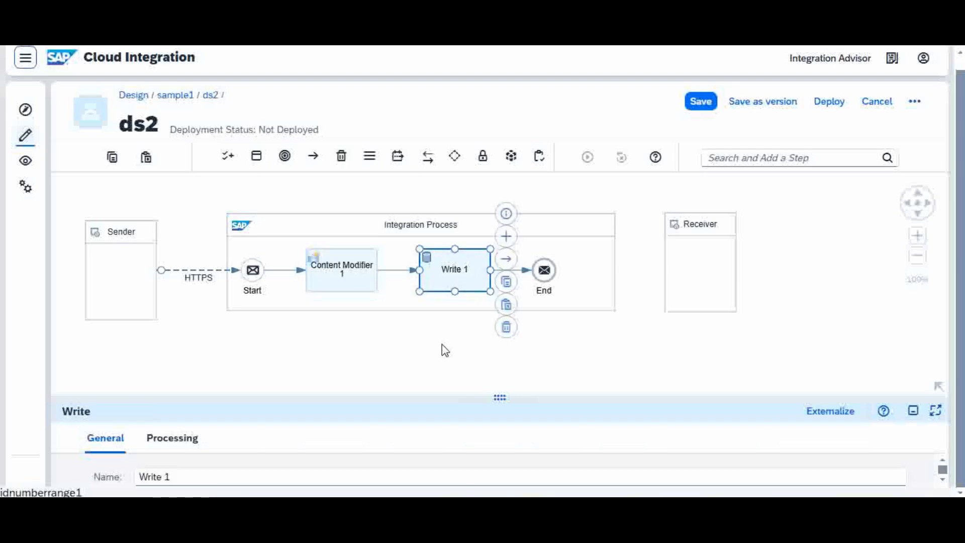
click(700, 101)
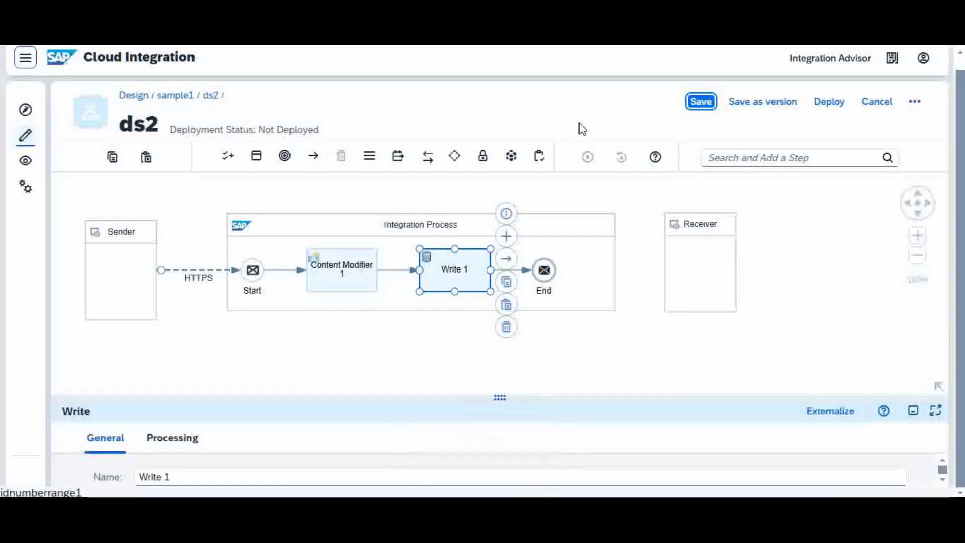
Deploy the ds2 integration flow on the Cloud Integration runtime profile
click(828, 103)
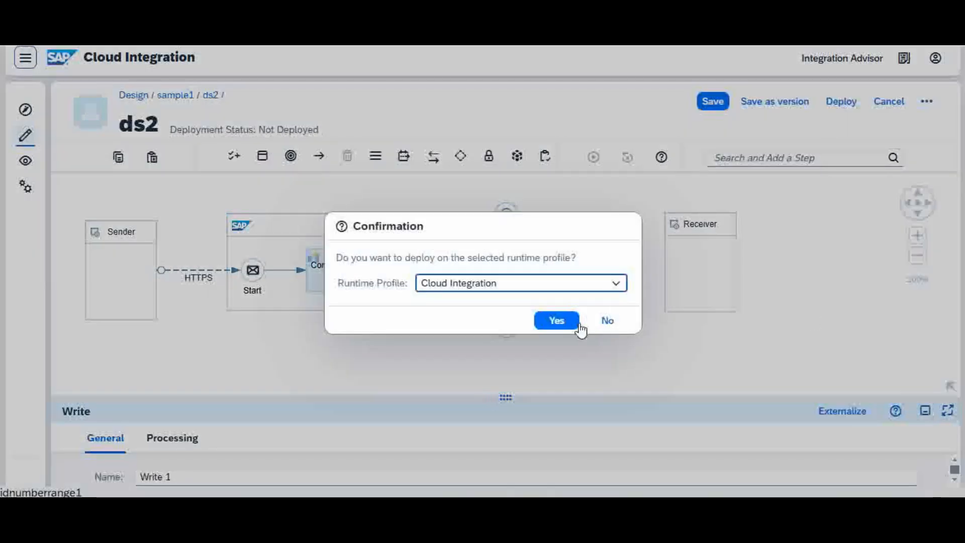
click(566, 325)
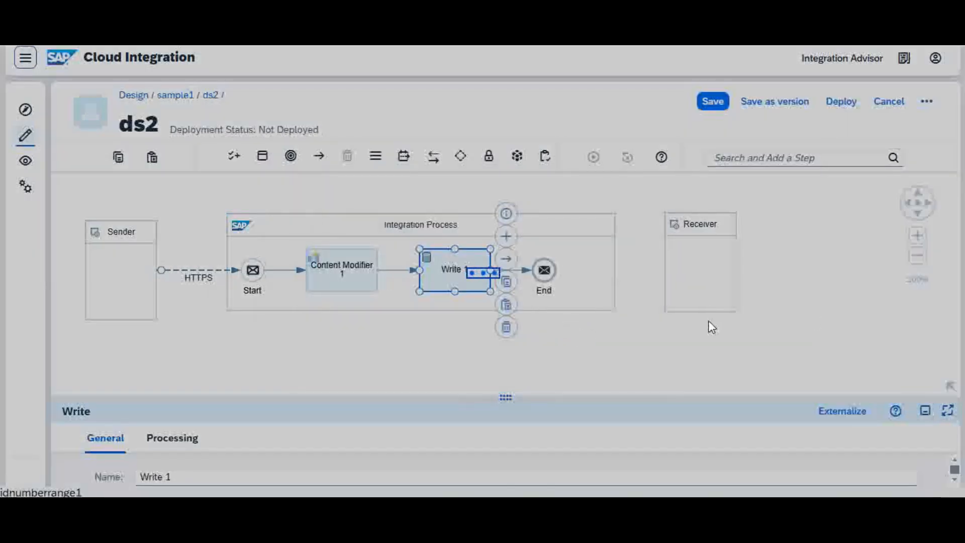
click(563, 306)
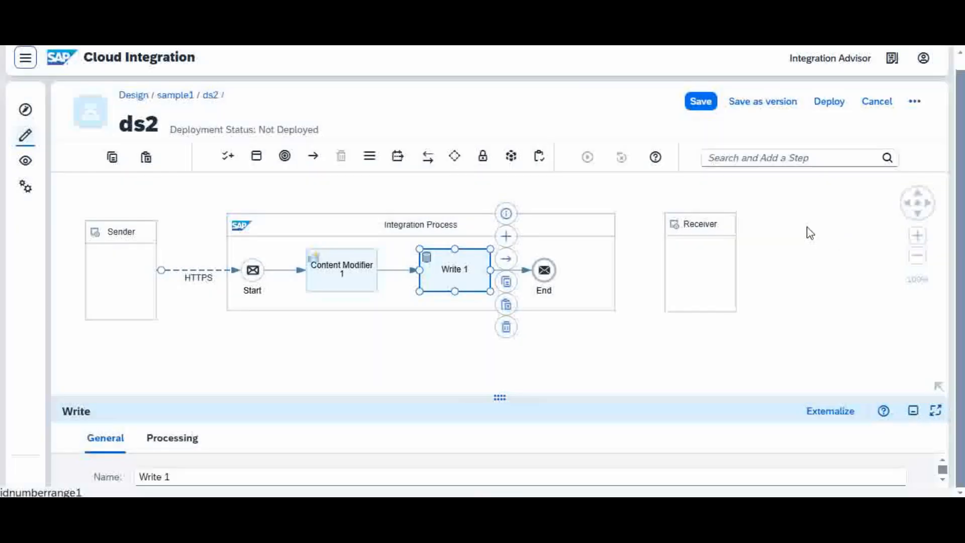
click(810, 233)
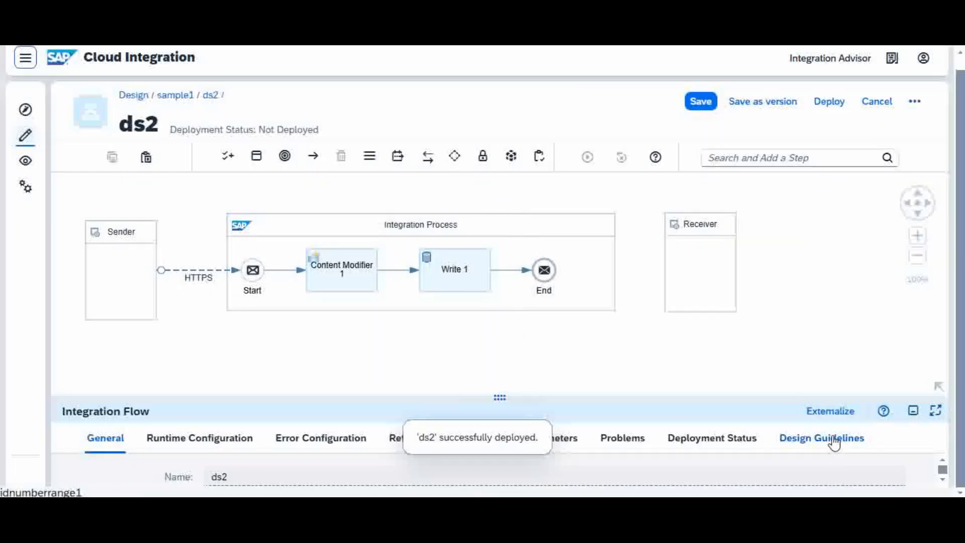
Check the deployment status details of ds2 and save the integration flow
click(709, 446)
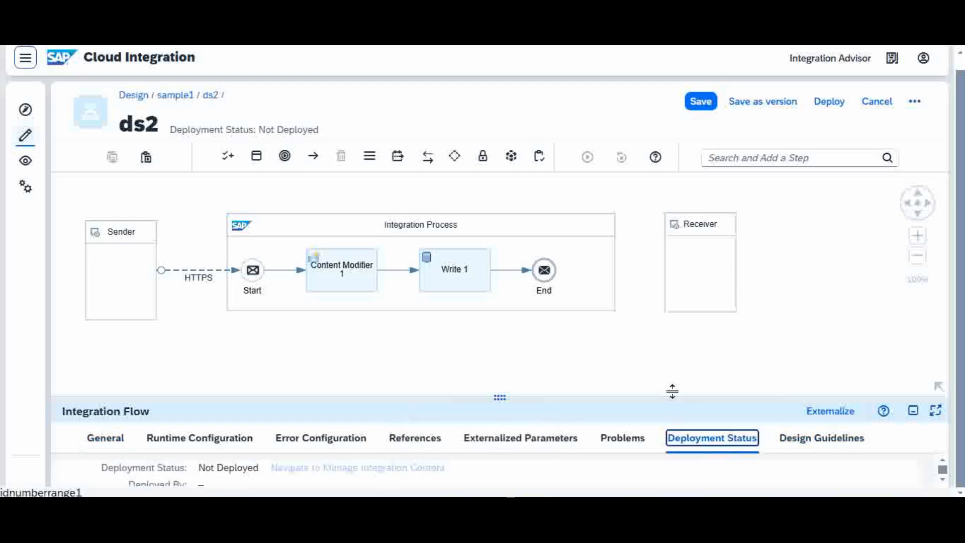
drag(670, 399, 707, 292)
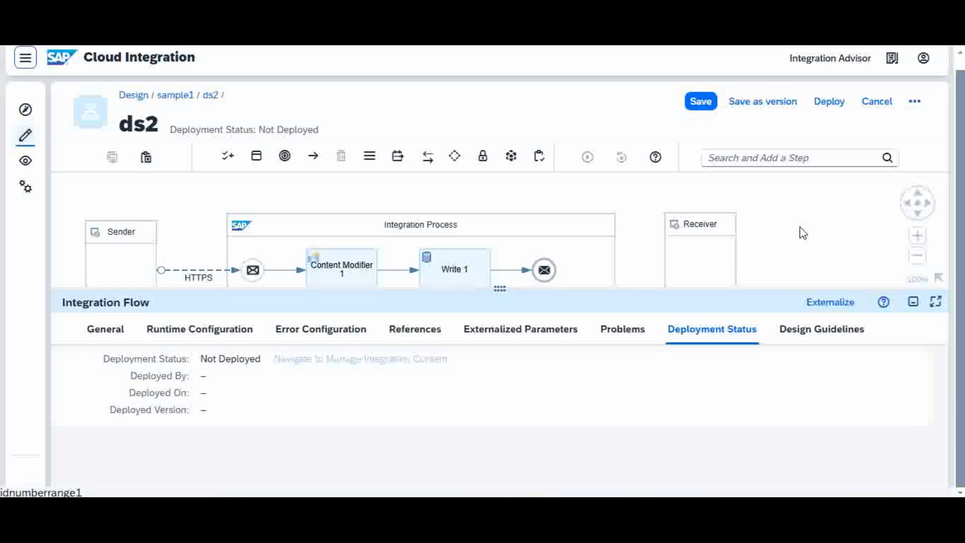
drag(571, 287, 583, 361)
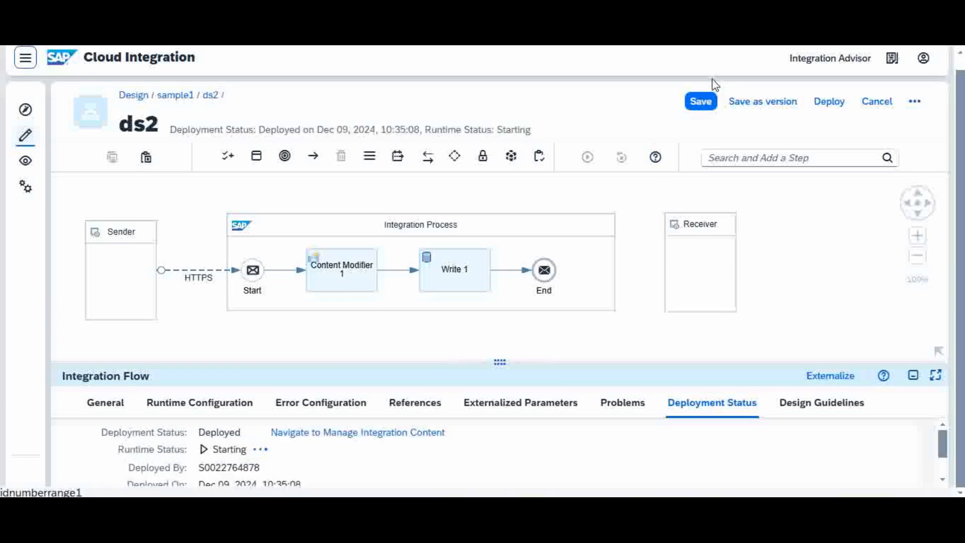
click(700, 103)
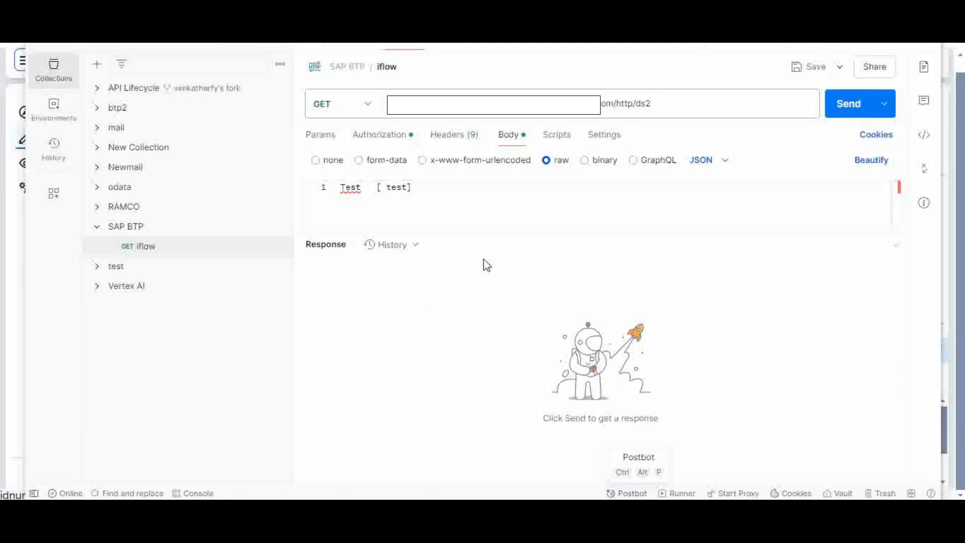
In Postman, clear the raw body of the iflow request addressed to /http/ds2
click(653, 103)
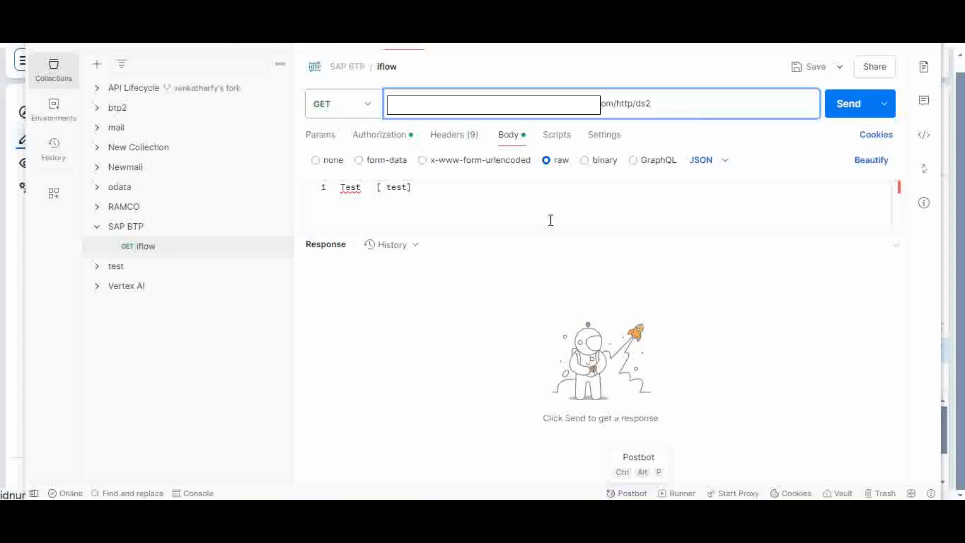
drag(422, 194, 273, 211)
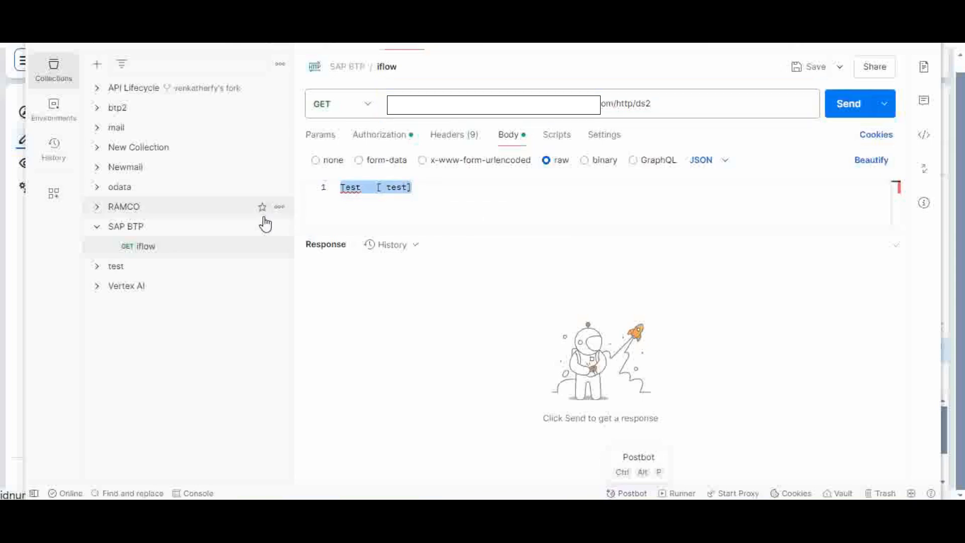
key(BackSpace)
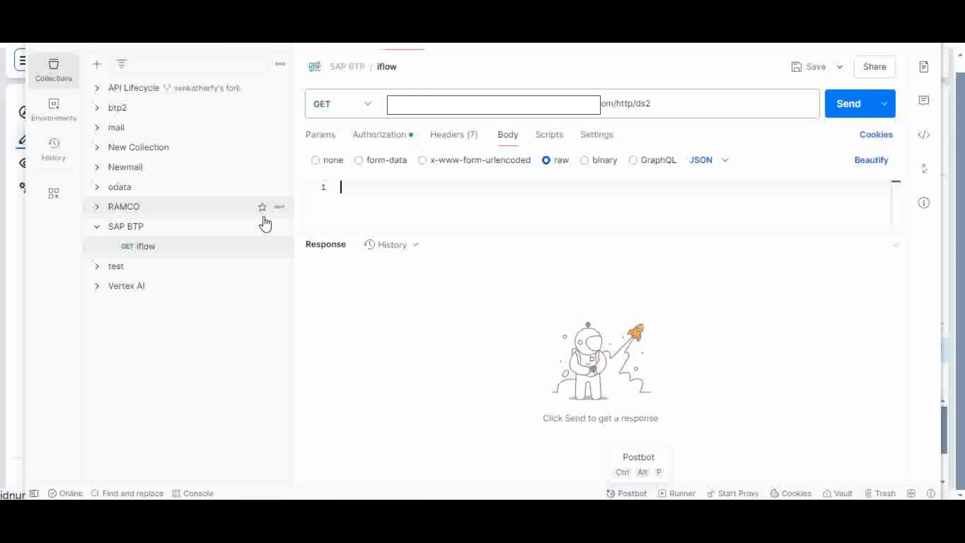
Copy the complete ShoppingLog JSON from Json.txt in Notepad into the raw body of the iflow request in Postman
mouse_move(603, 512)
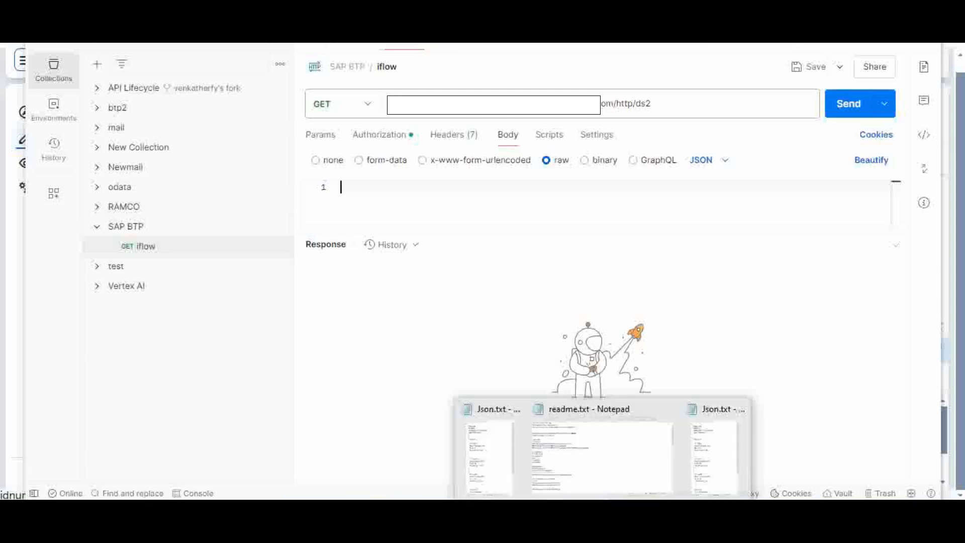
mouse_move(727, 483)
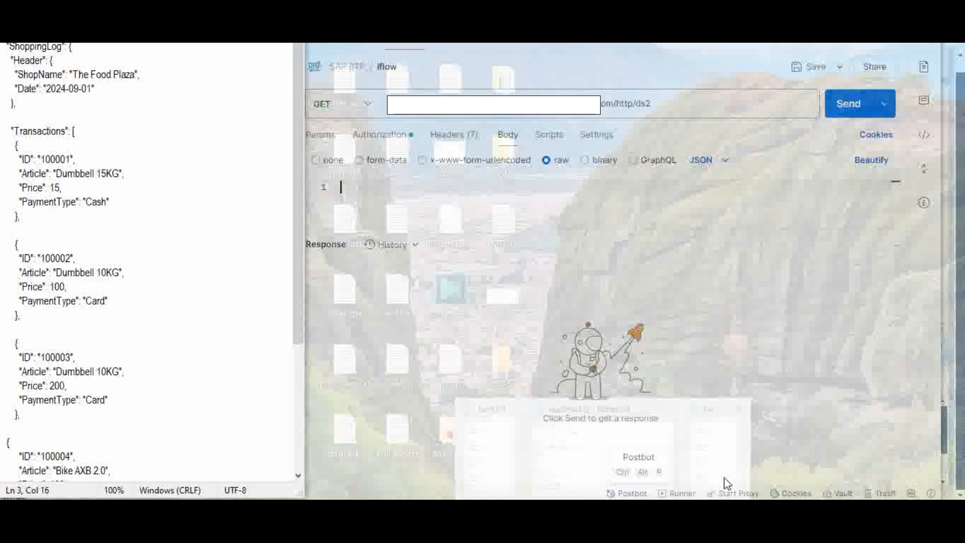
click(727, 484)
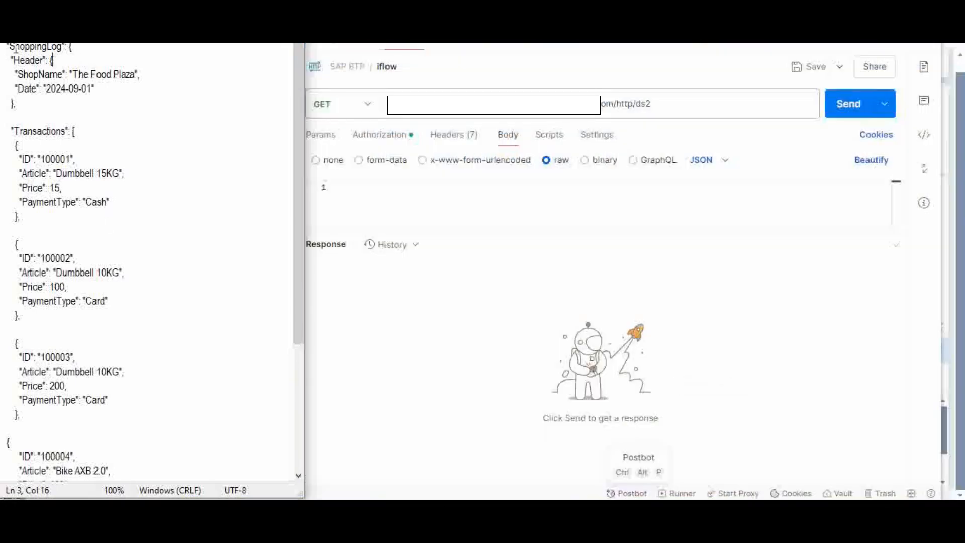
drag(4, 47, 125, 468)
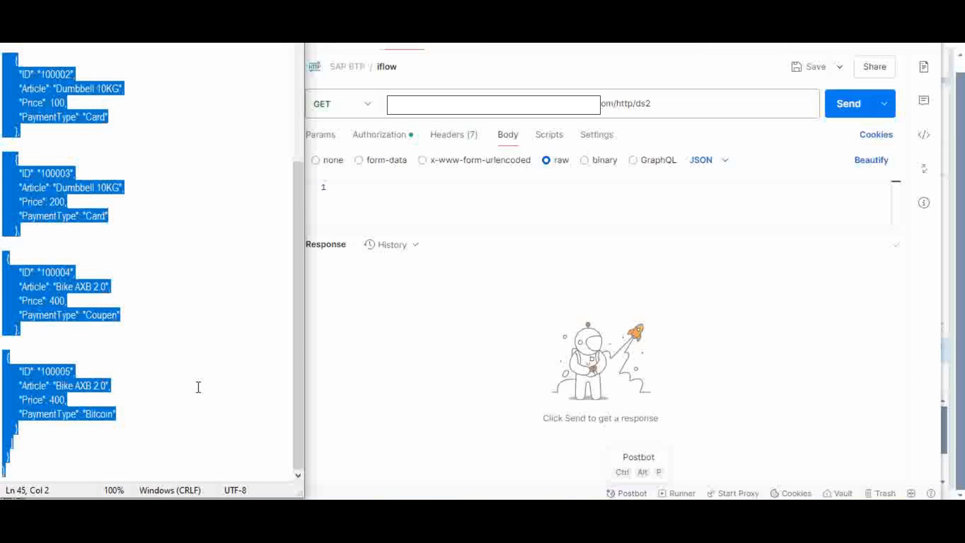
click(426, 196)
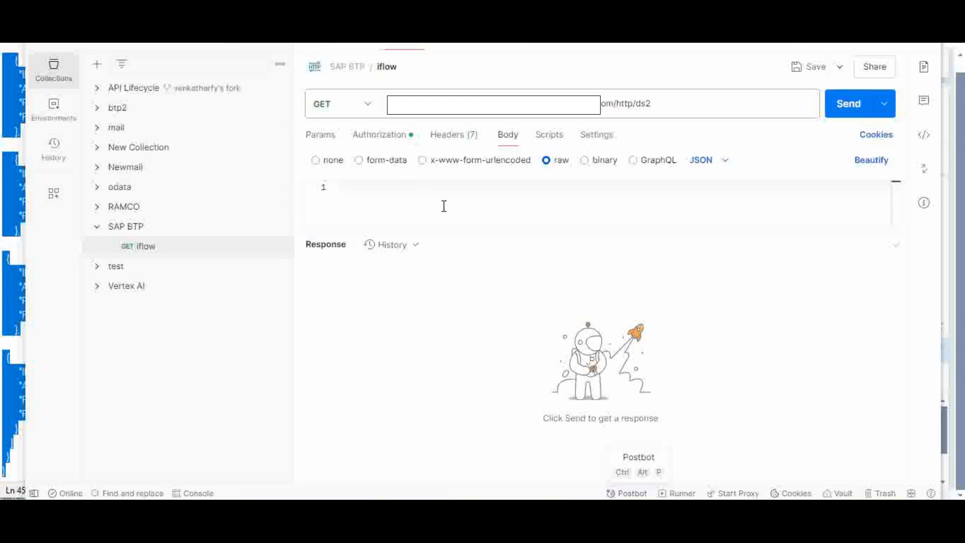
key(ctrl+v)
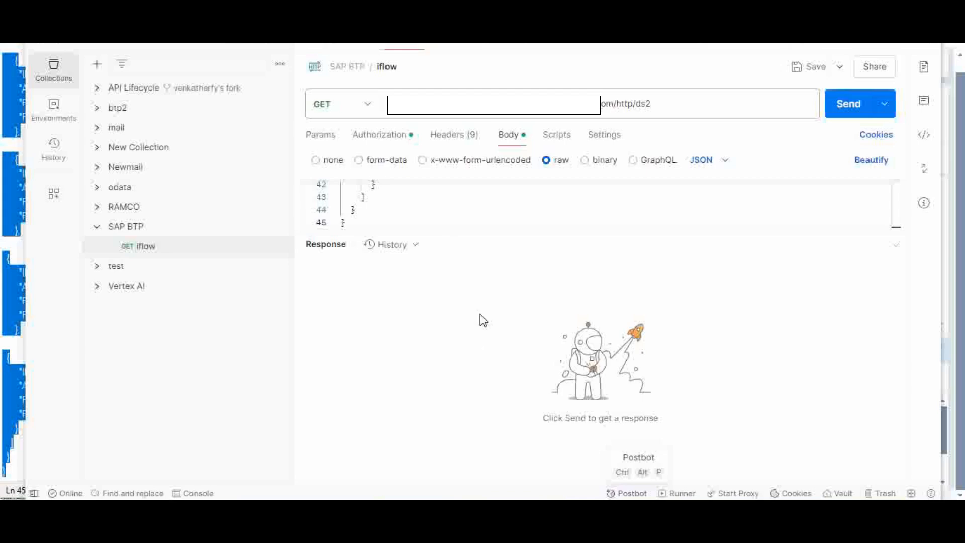
Send the iflow request to the ds2 endpoint and review the response status and body
click(854, 113)
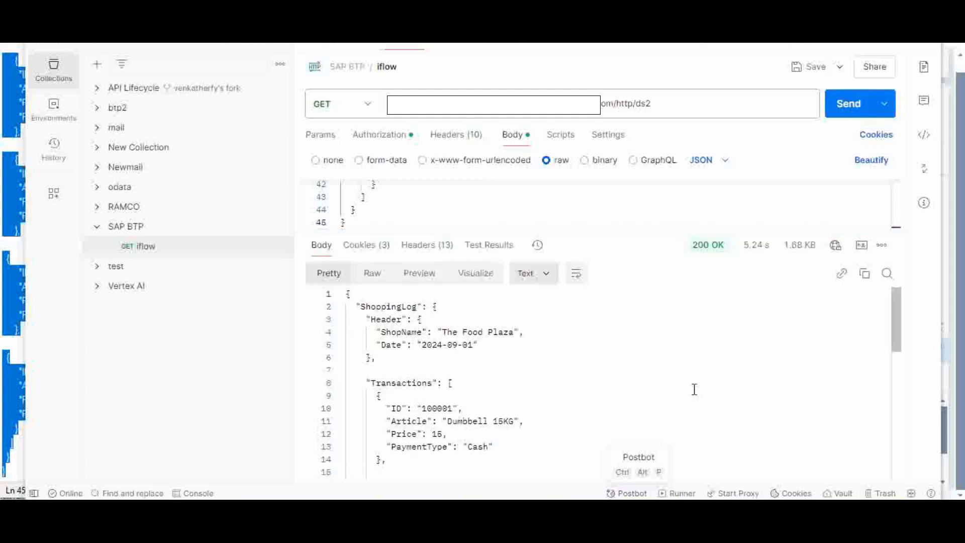
mouse_move(719, 250)
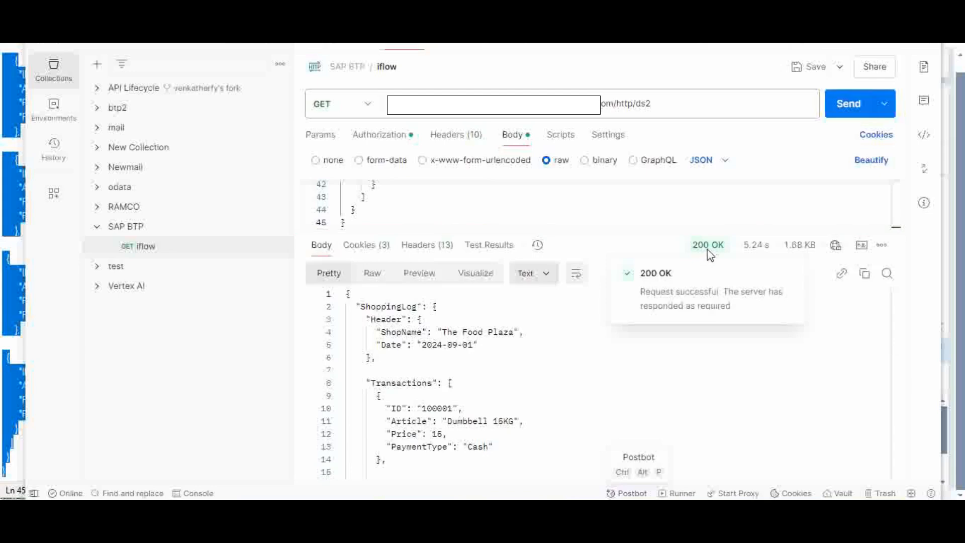
click(511, 361)
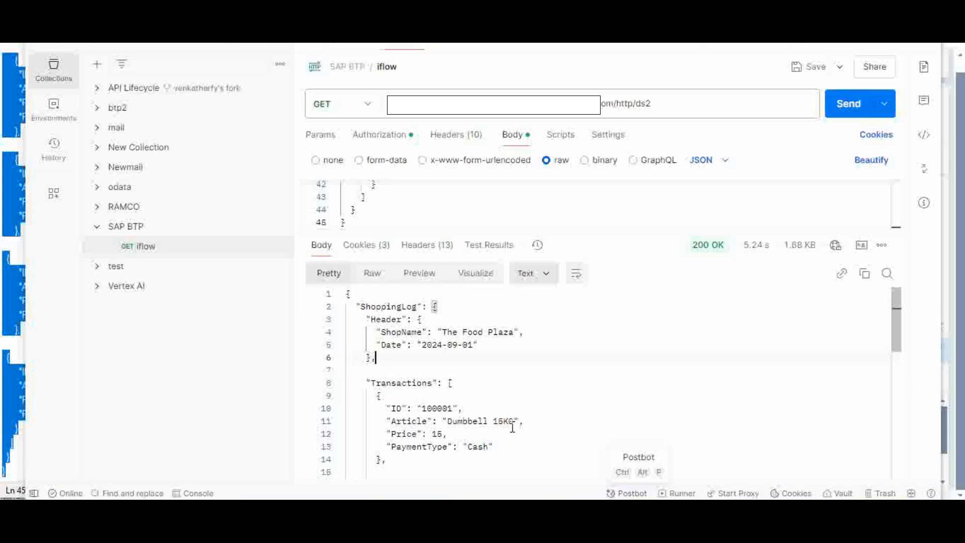
click(517, 373)
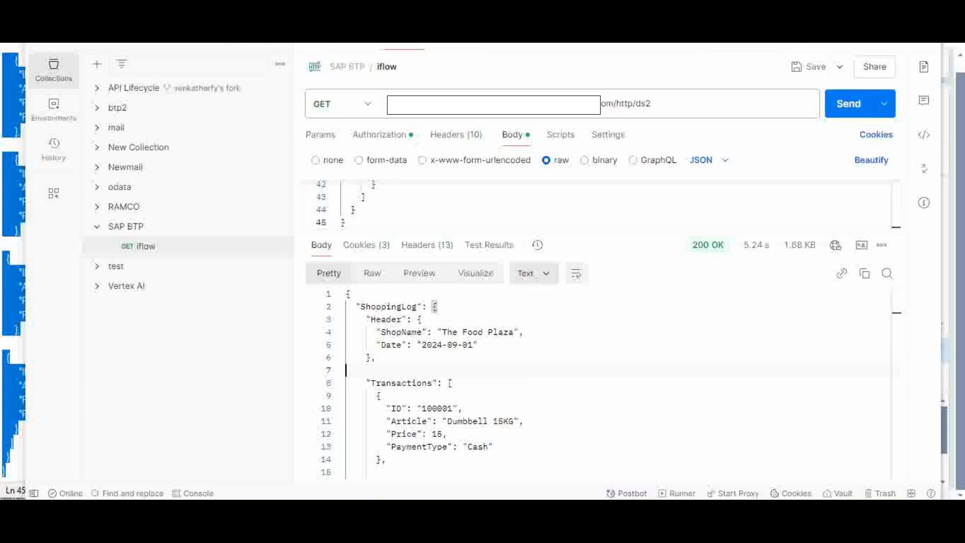
Switch back to SAP Cloud Integration and open the Data Stores overview under Manage Stores in monitoring
mouse_move(533, 510)
click(551, 469)
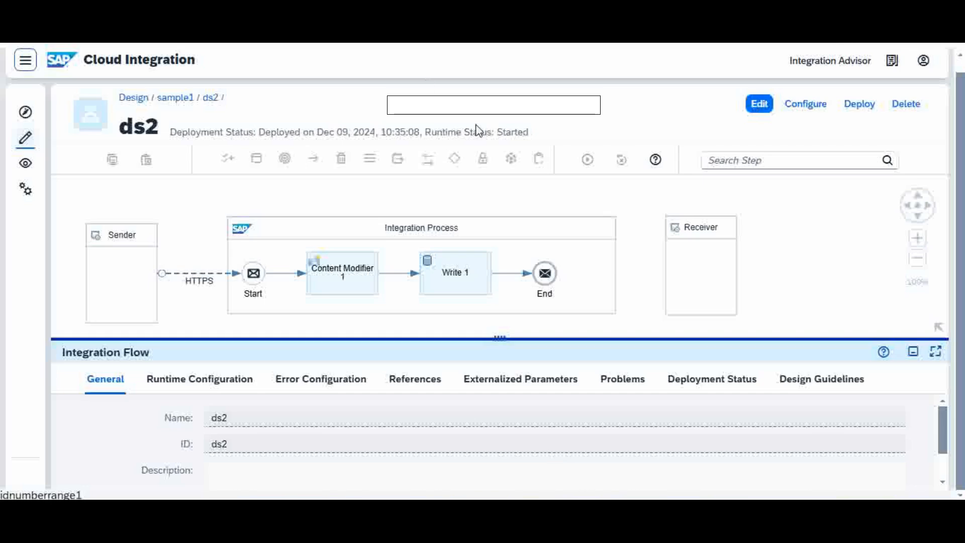
key(ctrl+Tab)
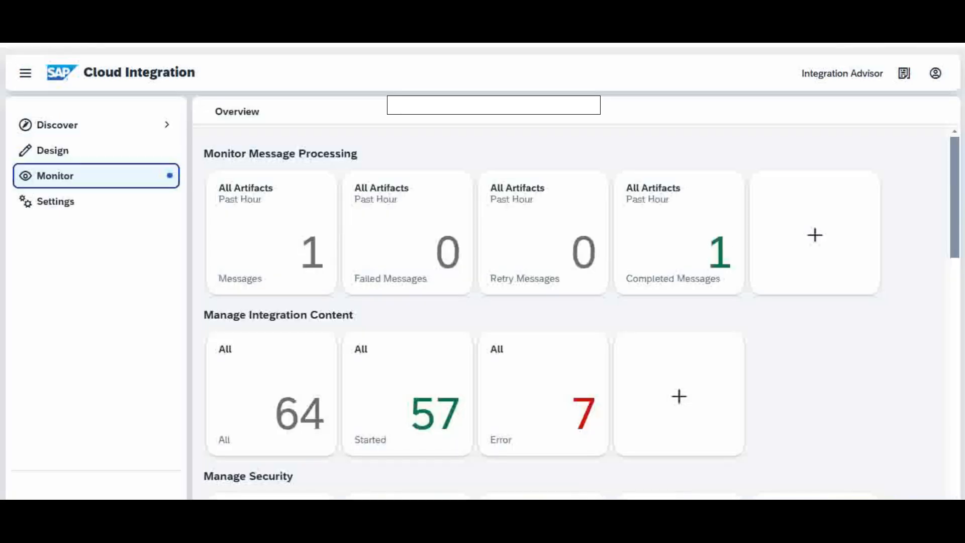
click(65, 184)
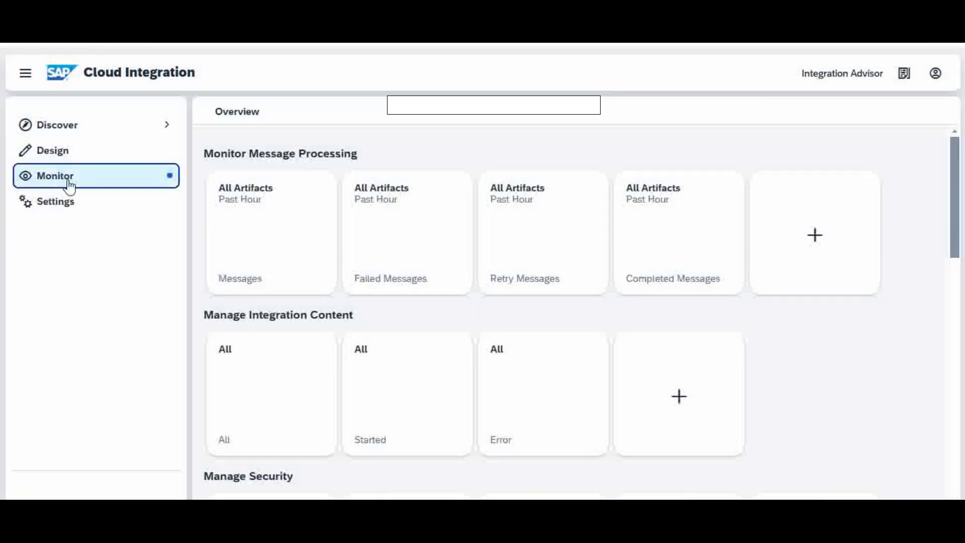
drag(958, 179, 958, 309)
scroll(578, 302, down, 3)
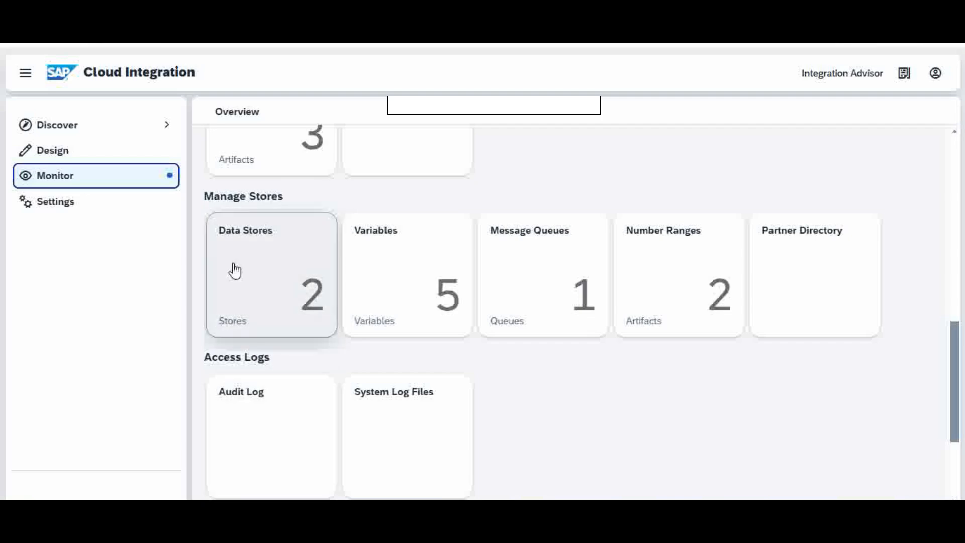
click(275, 281)
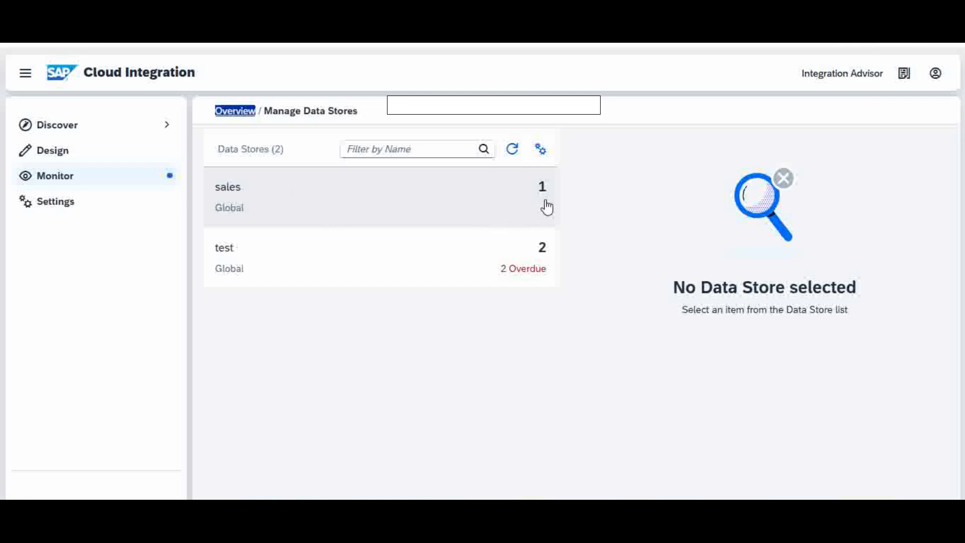
Compare the entry IDs, statuses and due dates in the sales and test data stores
click(368, 199)
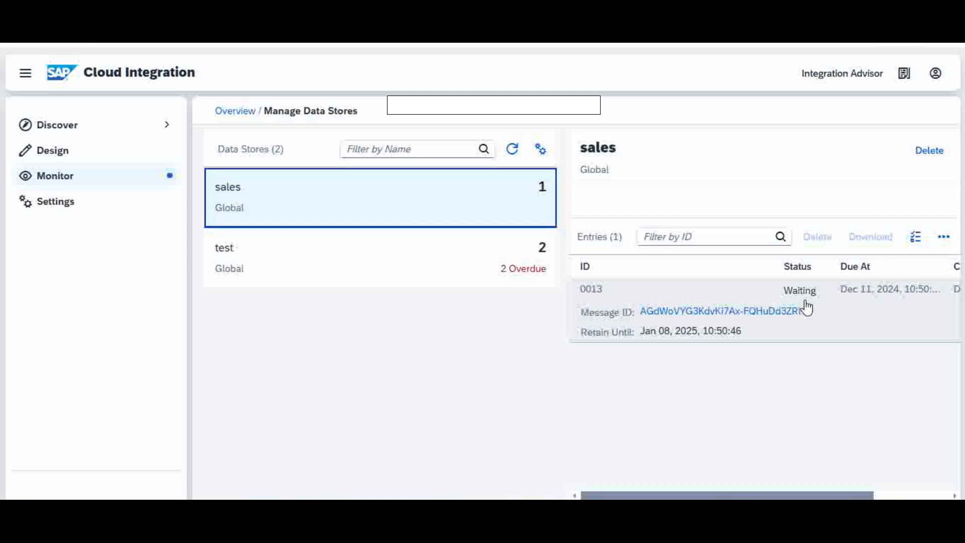
click(373, 267)
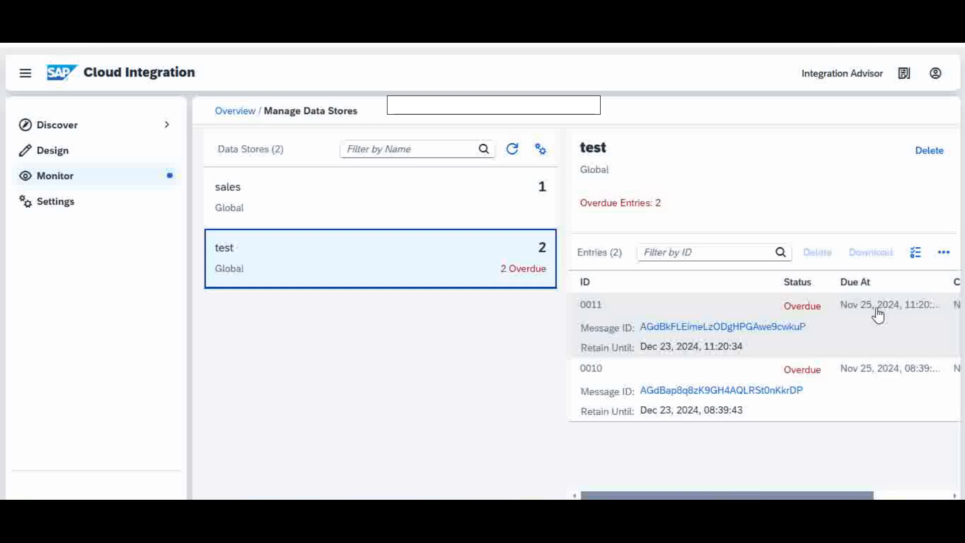
click(402, 206)
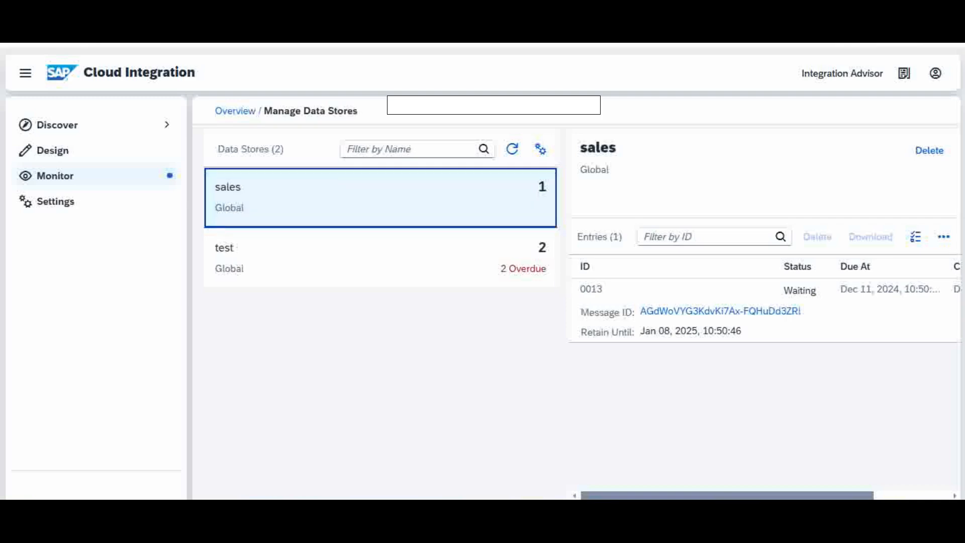
Switch to Postman, clear the previous response and send the iflow request to the ds2 endpoint again
click(639, 512)
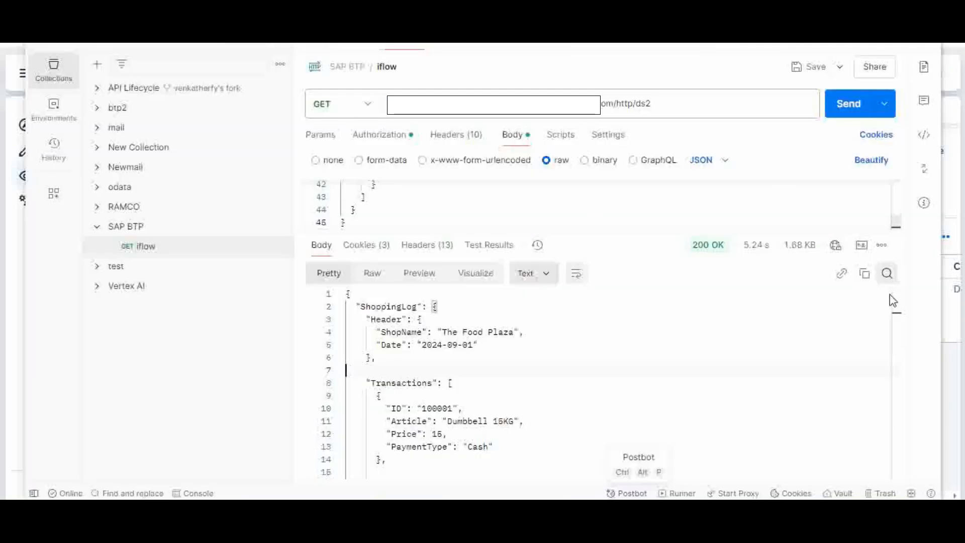
click(881, 245)
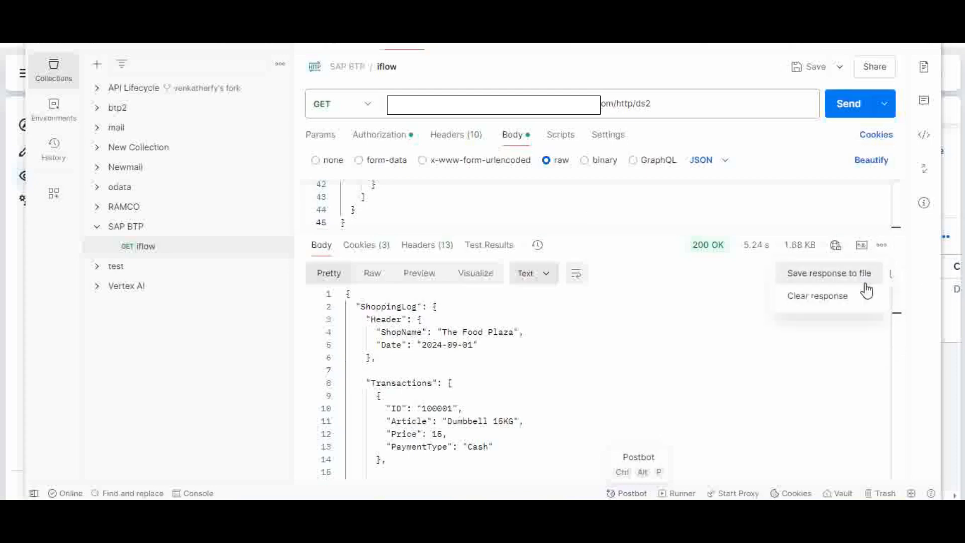
click(850, 298)
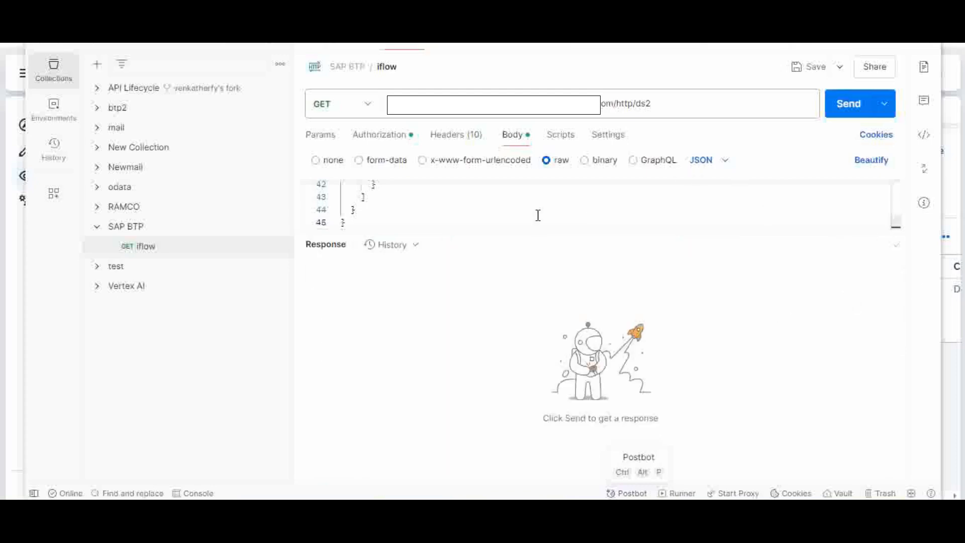
click(861, 105)
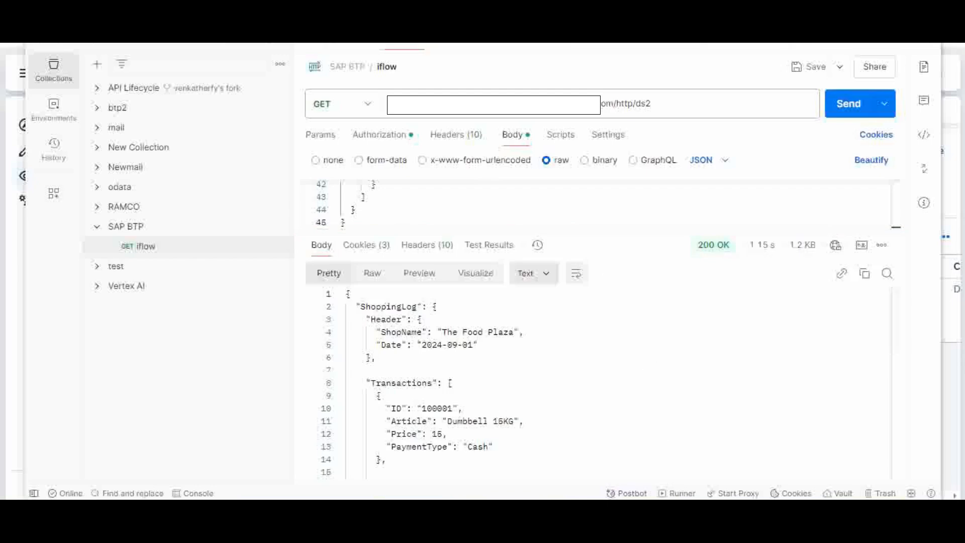
Return to SAP Cloud Integration, reopen the Data Stores overview from monitoring and check the entries of the sales store
key(alt+Tab)
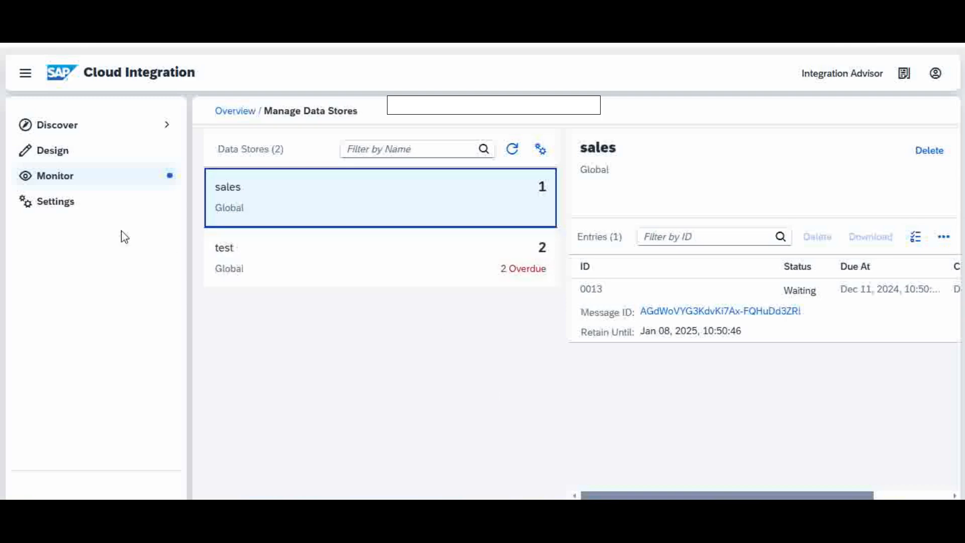
click(58, 180)
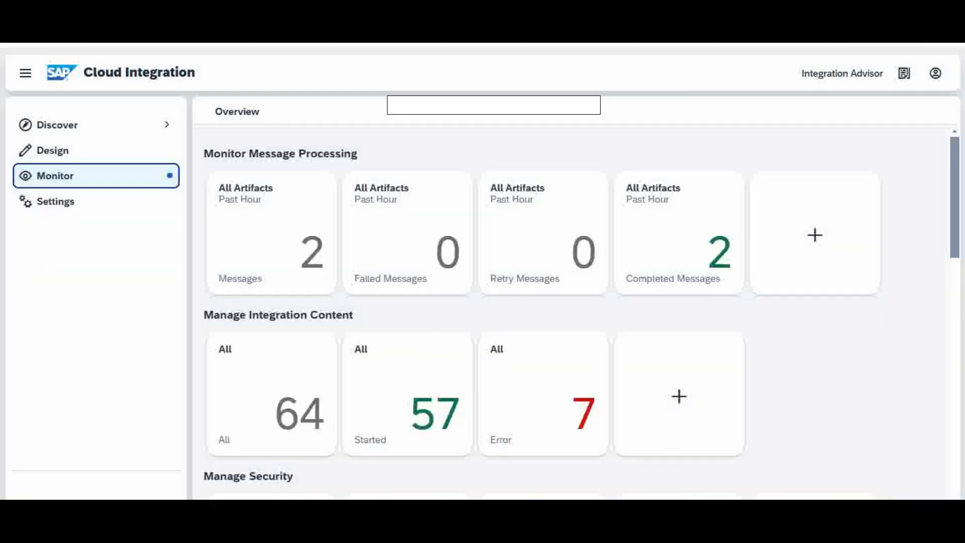
scroll(957, 226, down, 1)
drag(956, 226, 956, 372)
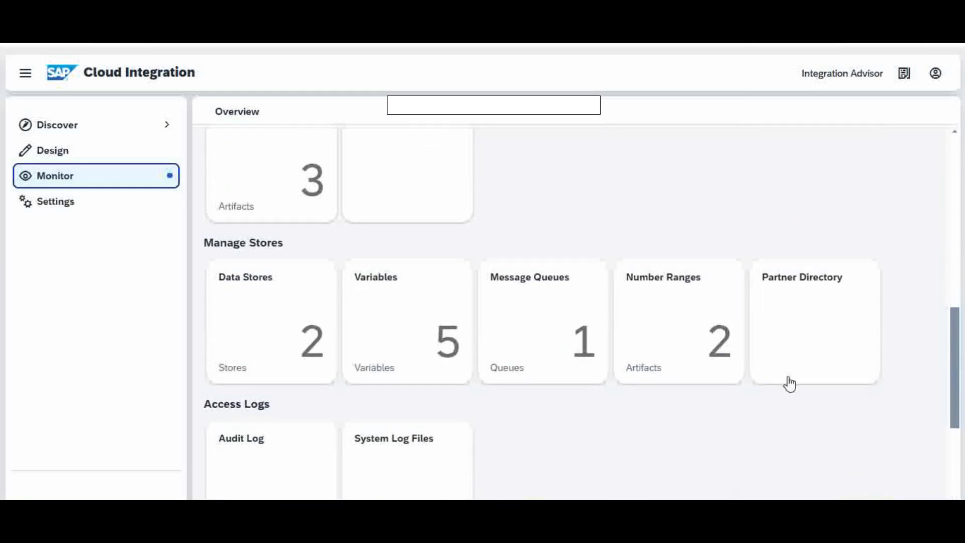
click(270, 332)
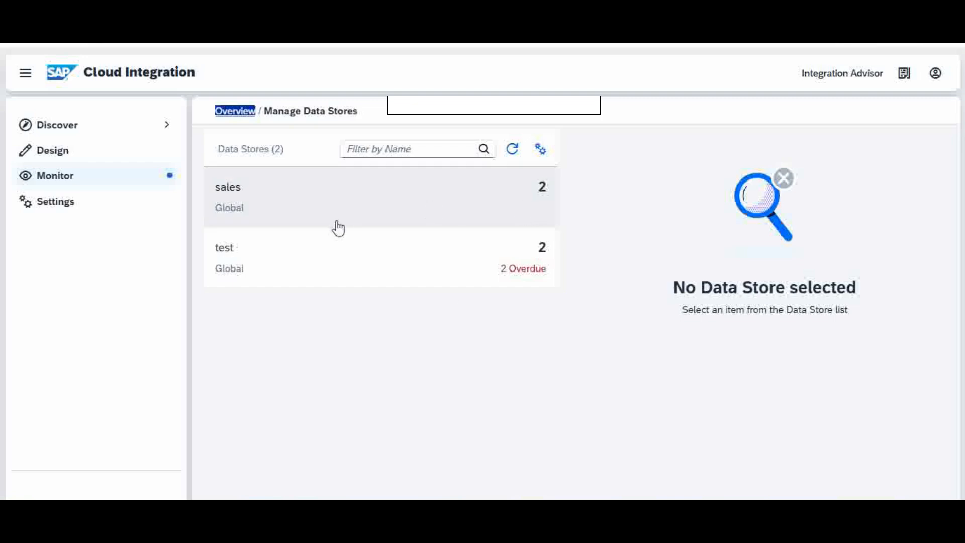
click(402, 200)
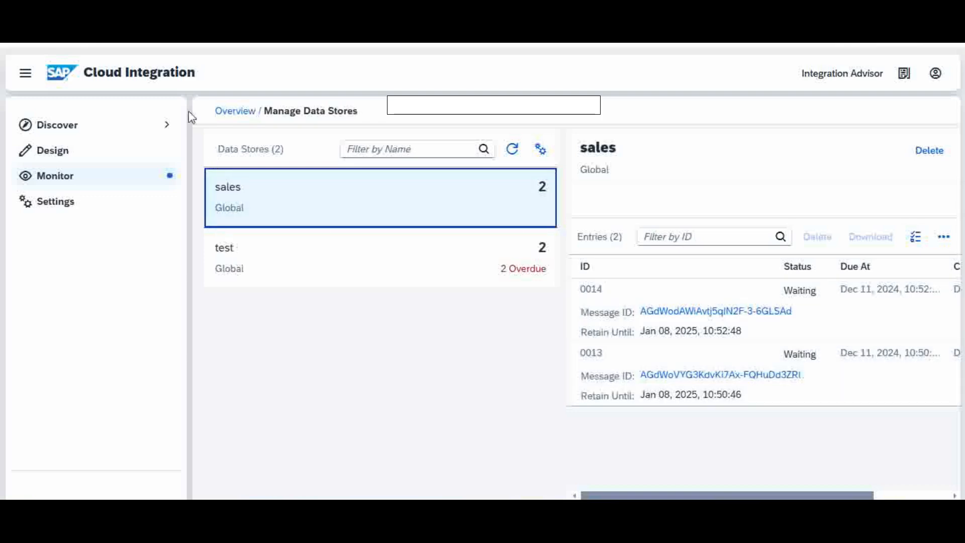
Collapse the side navigation, download entry 0014 from the sales data store and open the downloaded 0014.zip archive
click(25, 76)
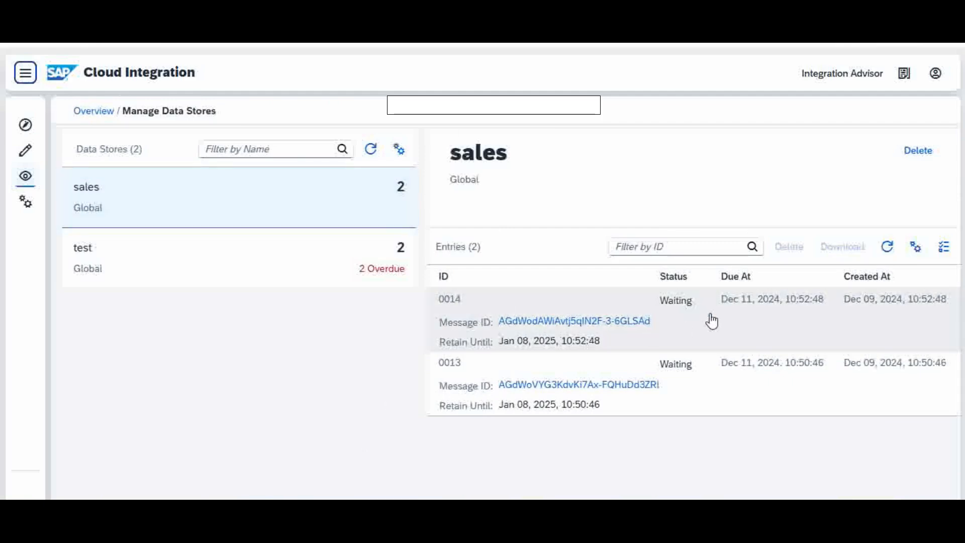
click(561, 309)
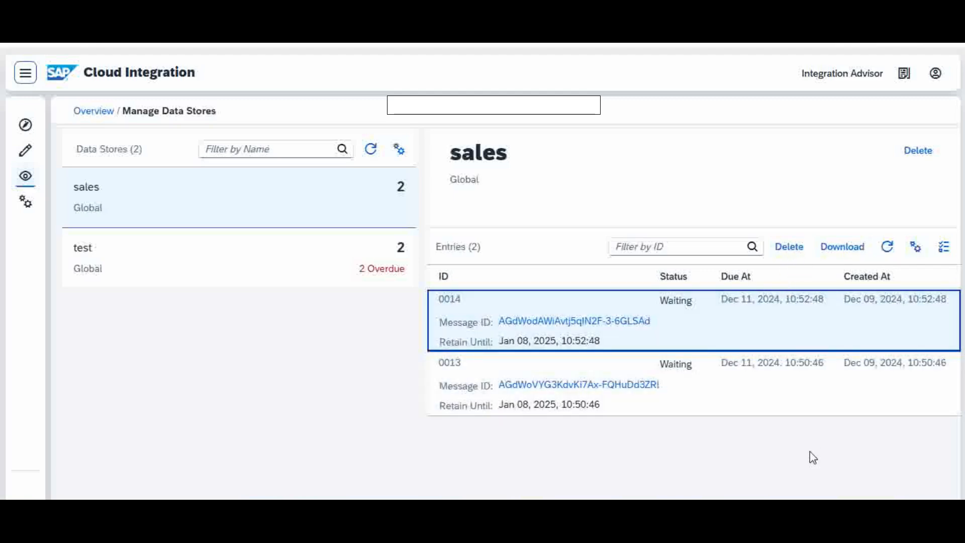
click(861, 250)
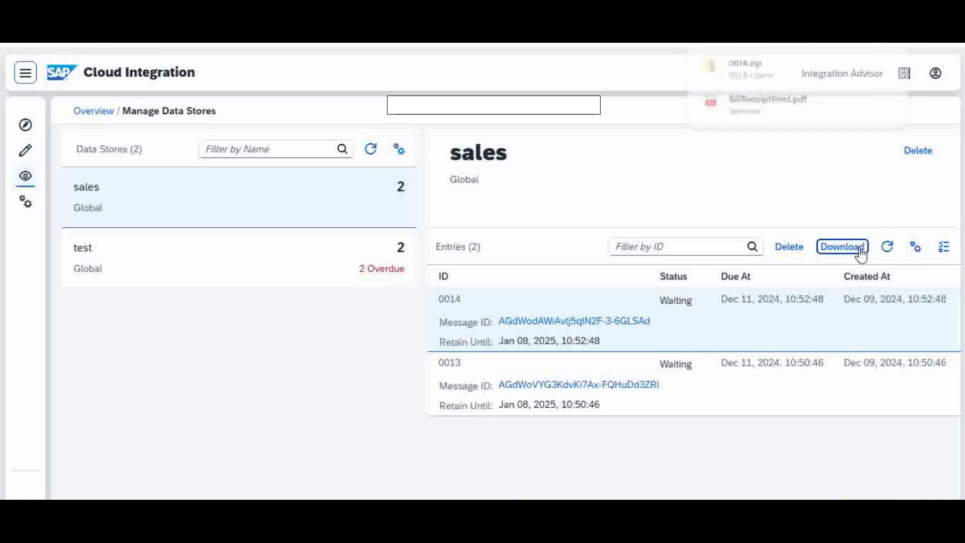
click(753, 75)
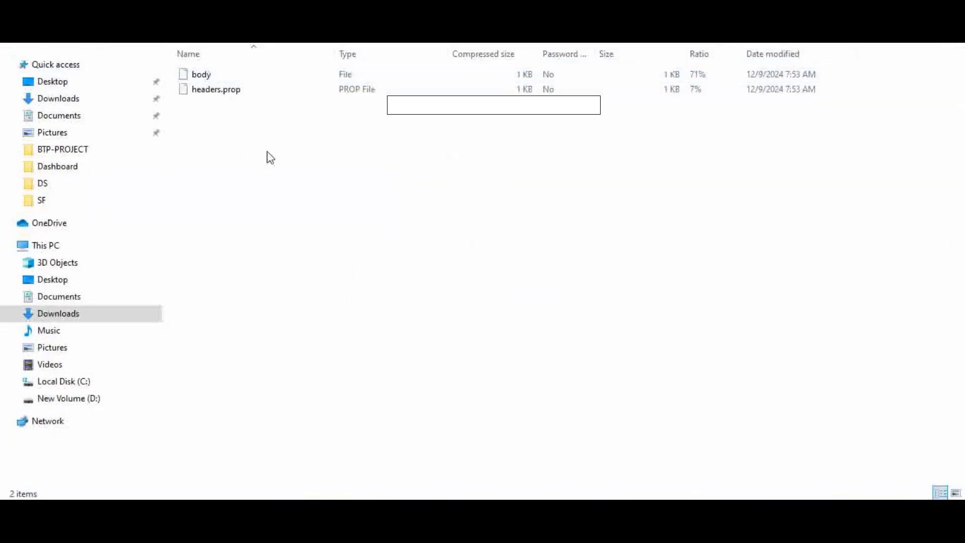
Open headers.prop from the archive in Notepad, read its header properties and close it
double_click(250, 91)
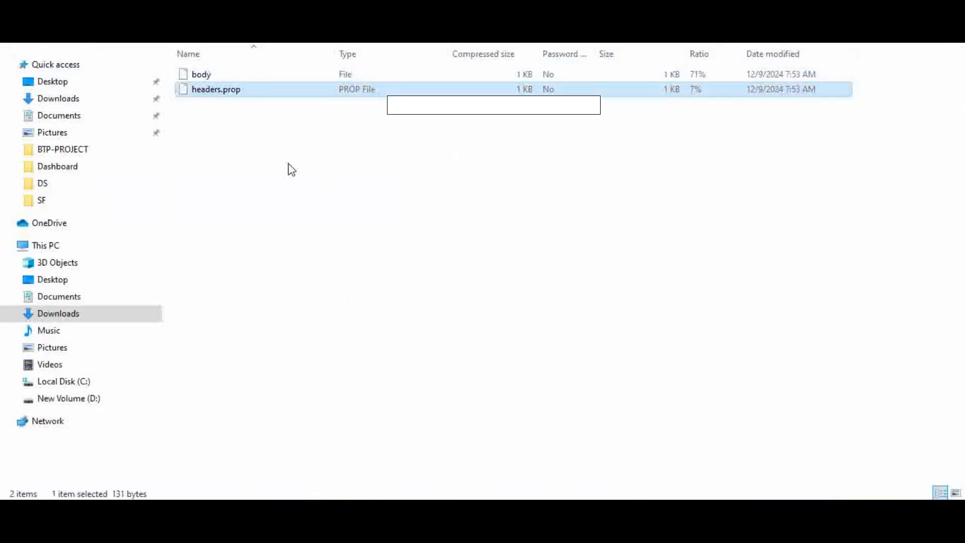
click(367, 286)
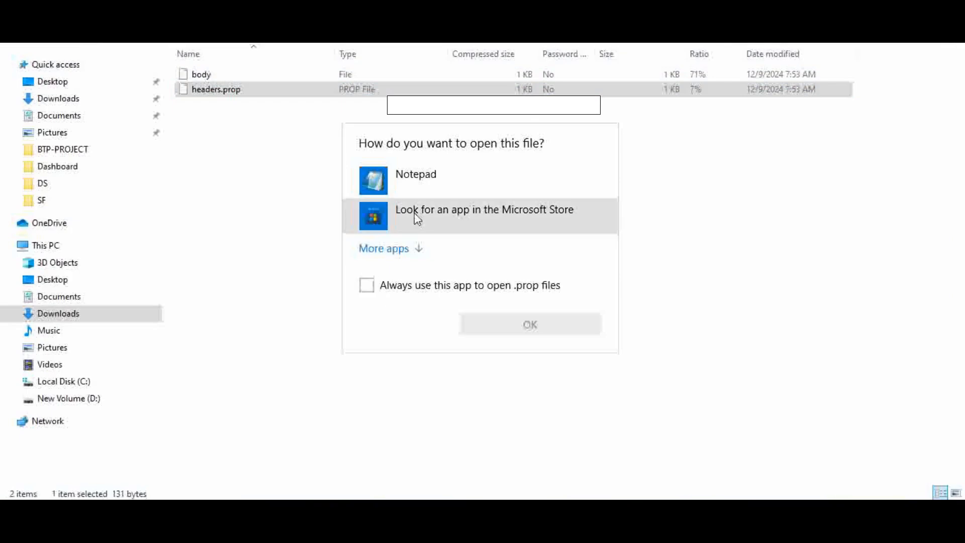
click(418, 184)
click(542, 324)
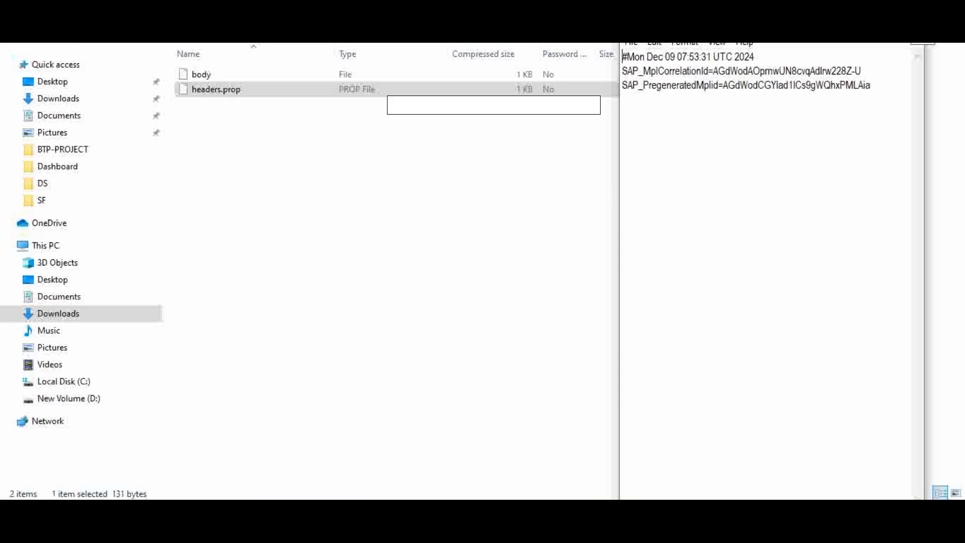
click(911, 30)
Open the archive's body file in Notepad, review the ShoppingLog JSON, and close the file and the archive window
click(260, 76)
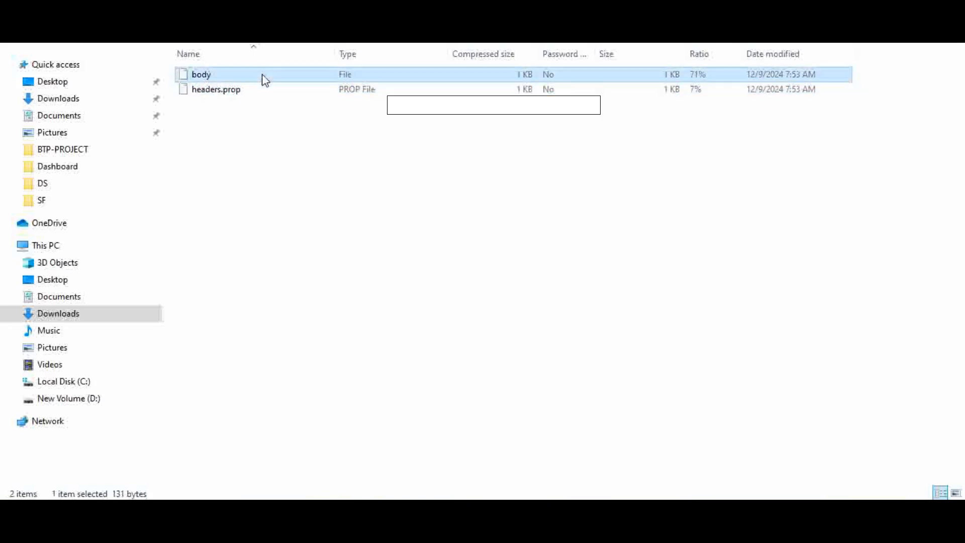
right_click(262, 75)
click(269, 84)
click(417, 260)
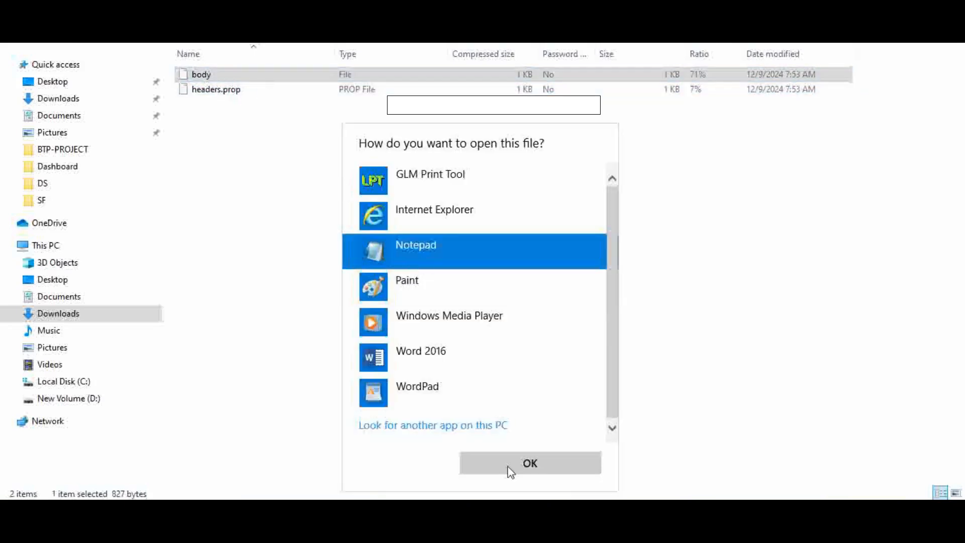
click(530, 463)
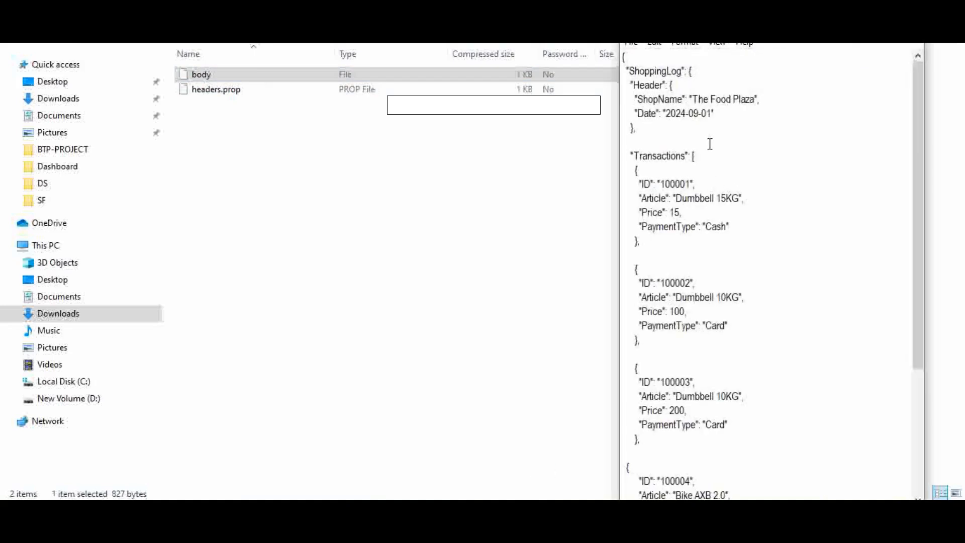
drag(623, 57, 764, 495)
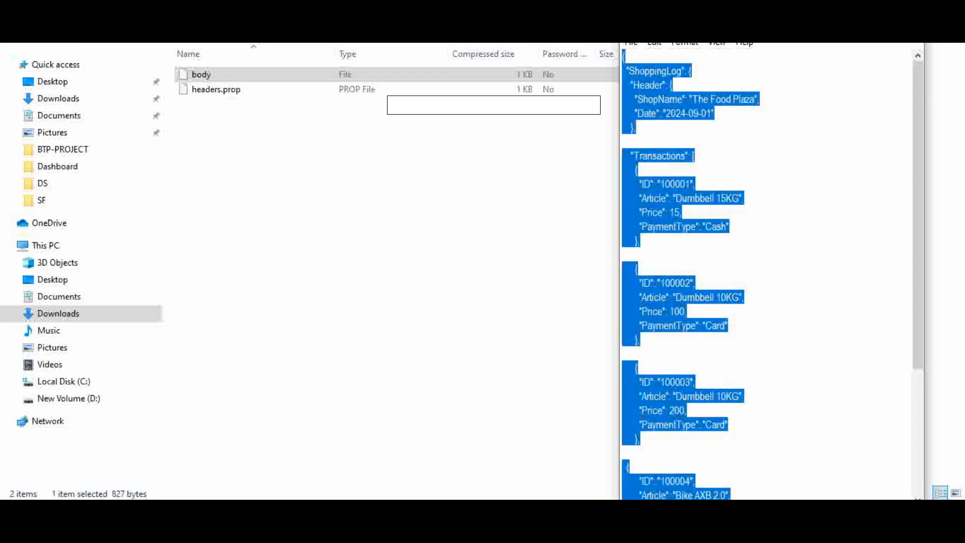
click(910, 28)
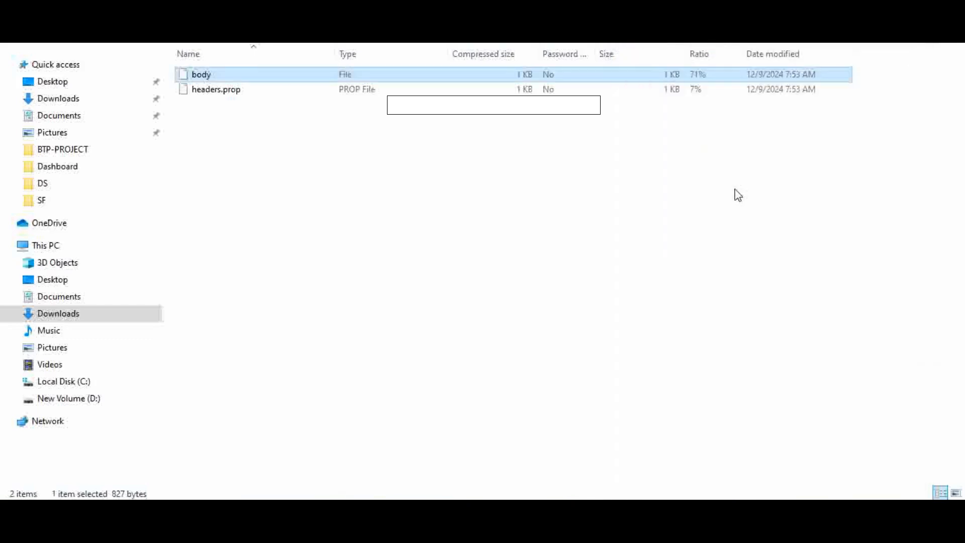
click(901, 28)
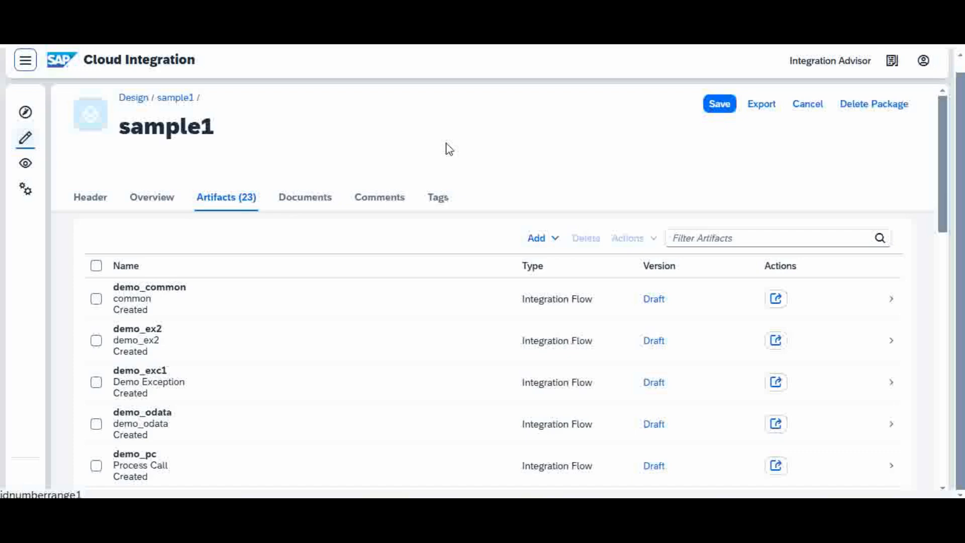
Add a new integration flow to the sample1 package with name, ID and description ds3
click(553, 243)
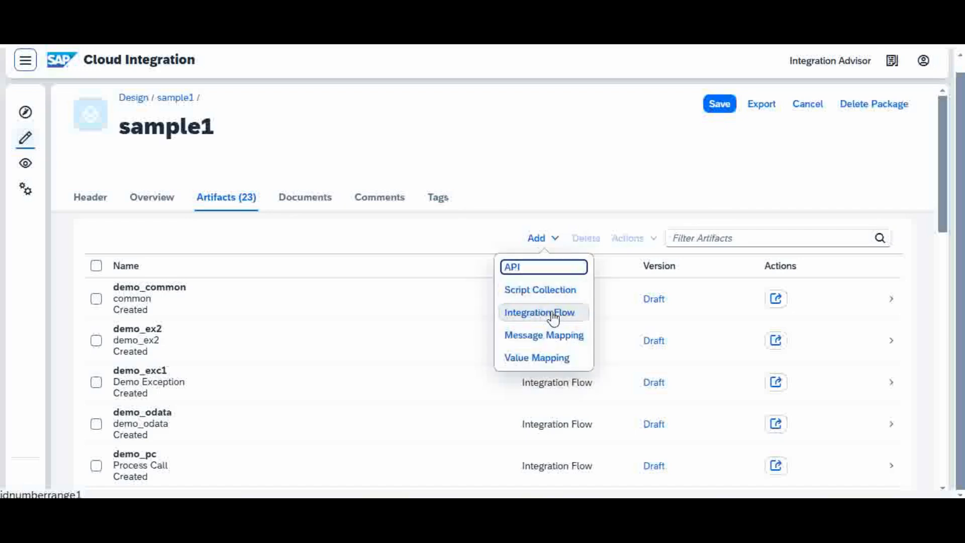
click(553, 316)
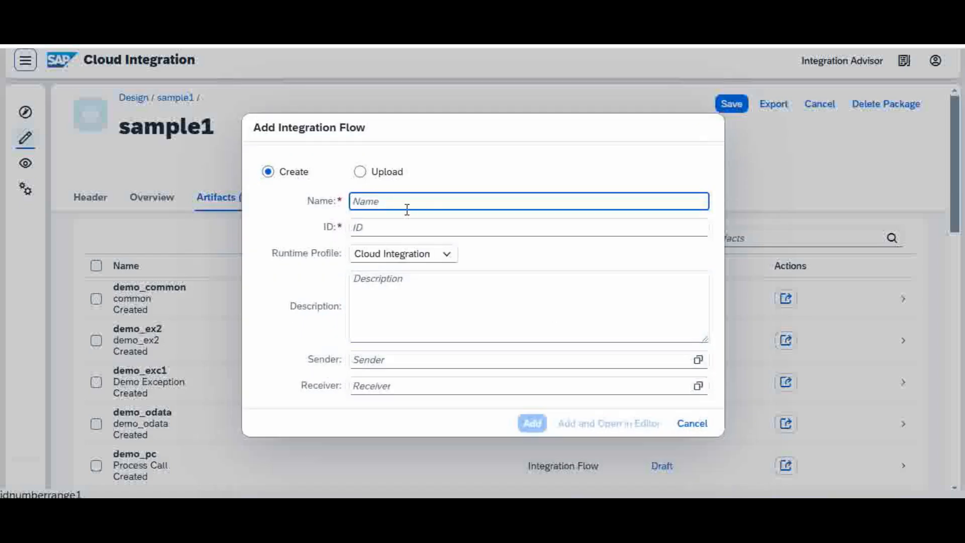
text(ds3)
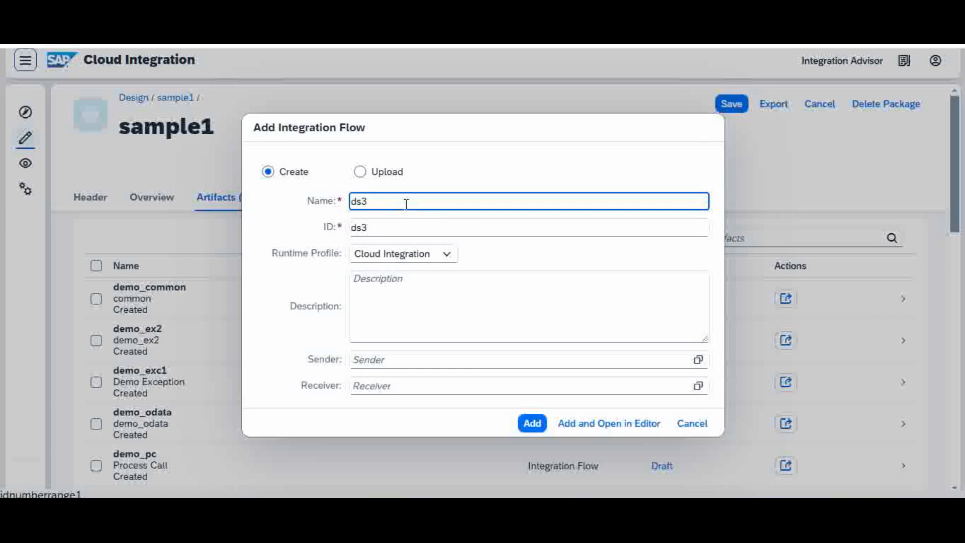
click(400, 285)
text(ds3)
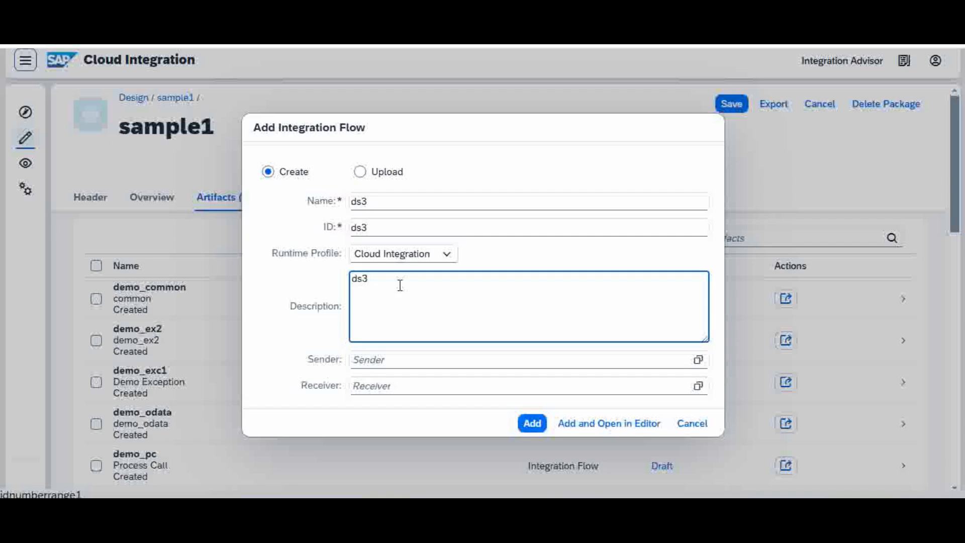
click(530, 423)
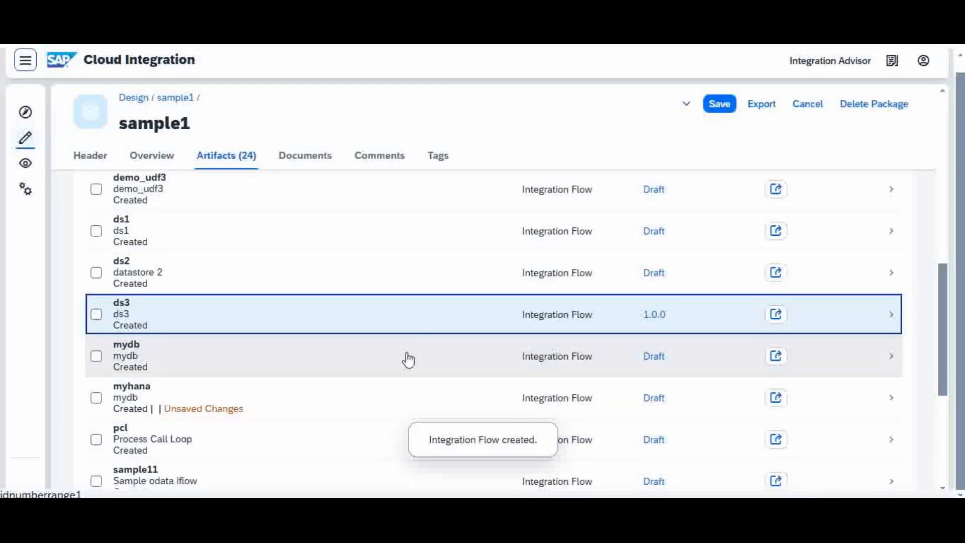
Open the ds3 integration flow for editing and connect the Sender to the Start event with an HTTPS adapter
click(429, 321)
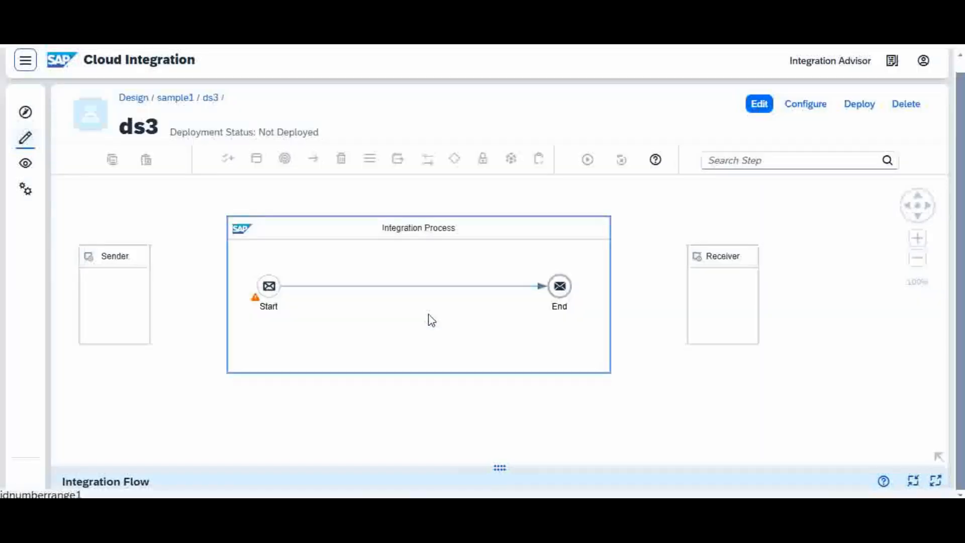
click(760, 106)
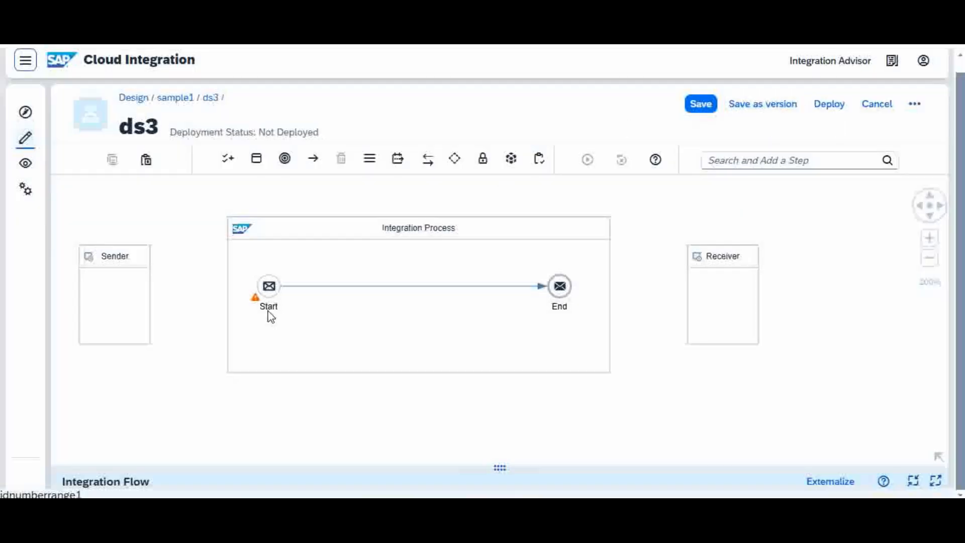
click(134, 284)
mouse_move(170, 297)
mouse_down()
mouse_move(254, 293)
mouse_move(266, 281)
mouse_up()
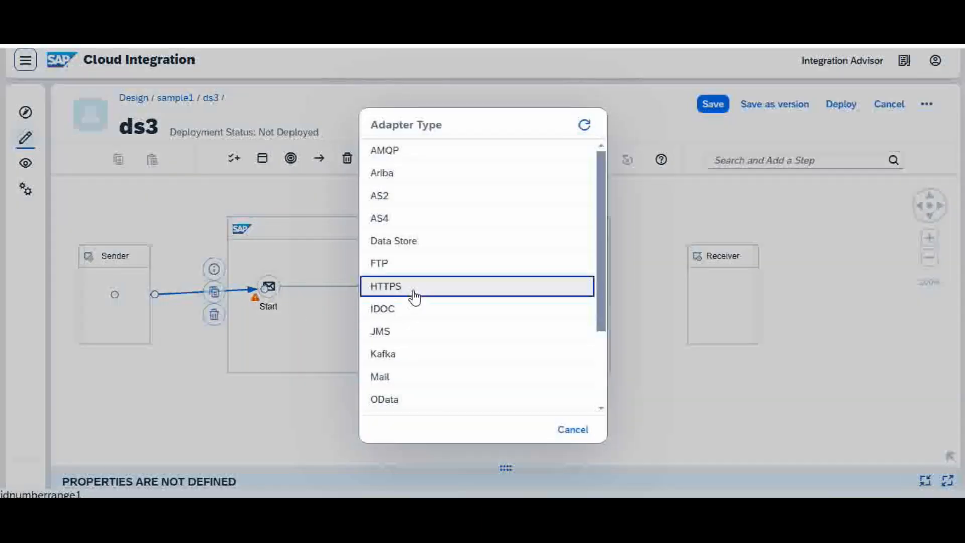
click(413, 291)
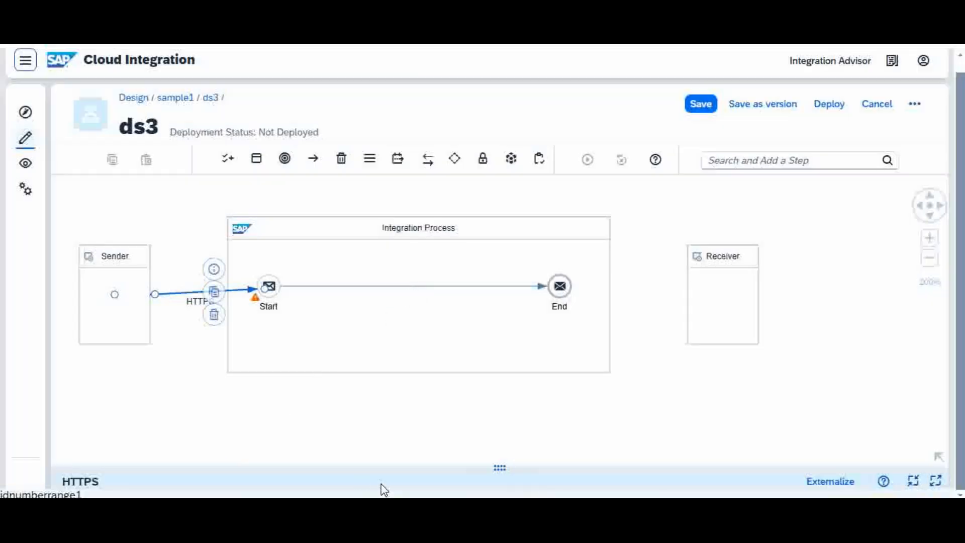
Set the connection address of the HTTPS sender channel to /ds3
drag(387, 465, 417, 362)
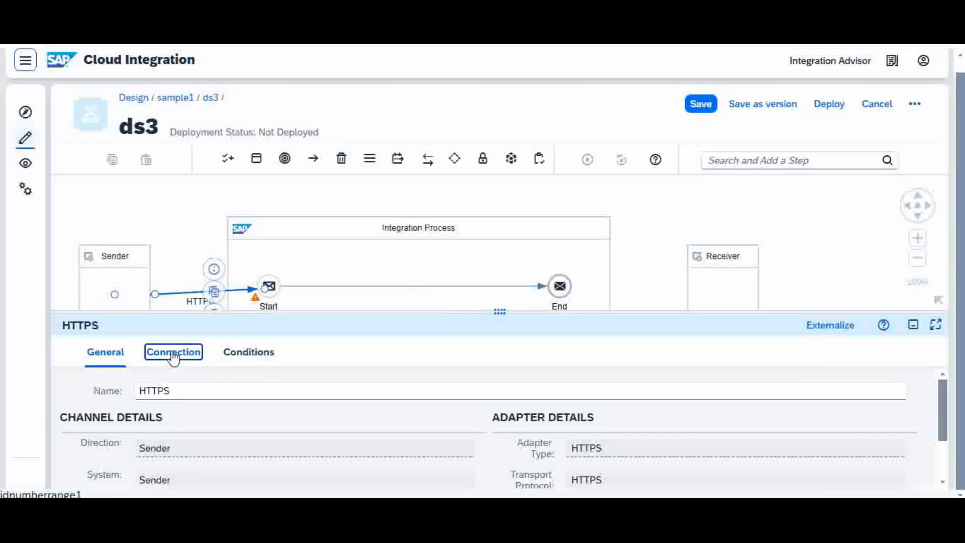
click(174, 353)
click(231, 417)
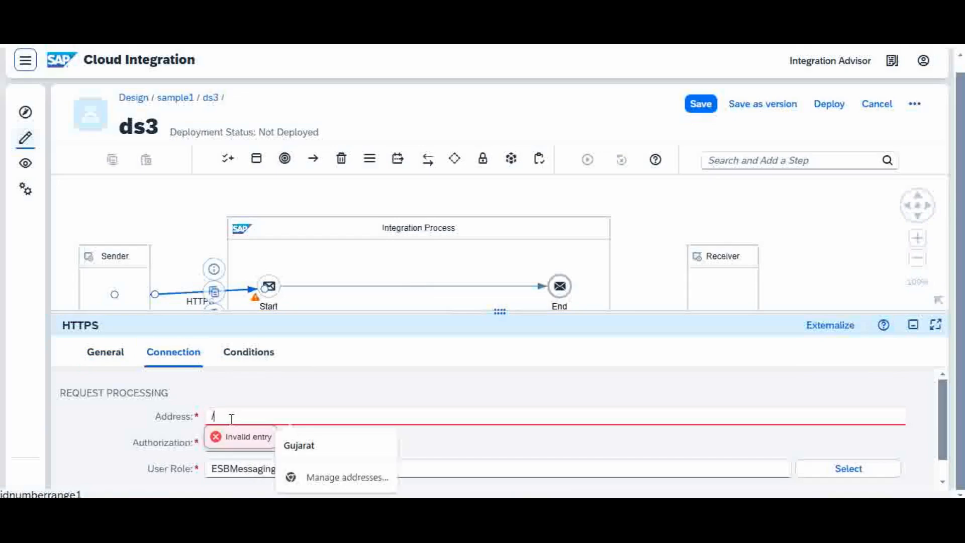
text(/ds3)
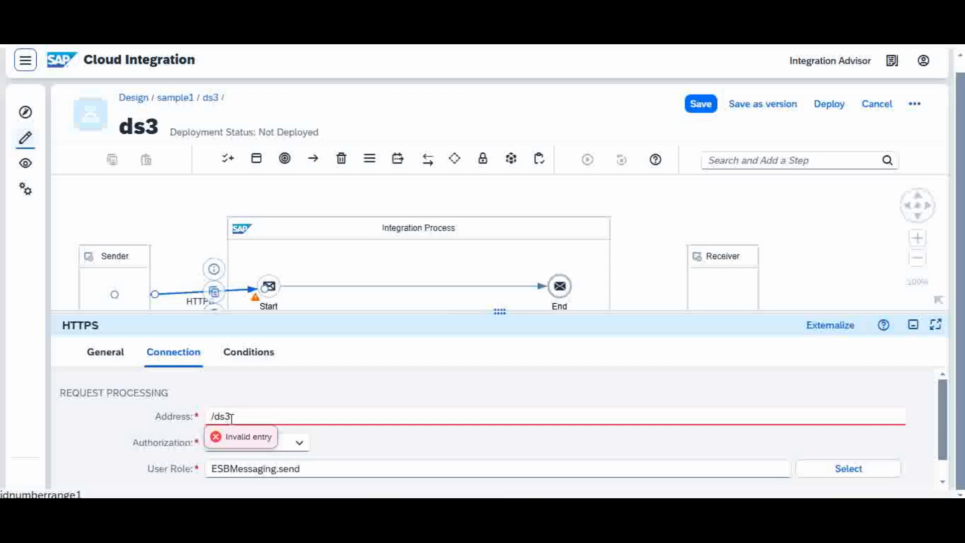
click(291, 381)
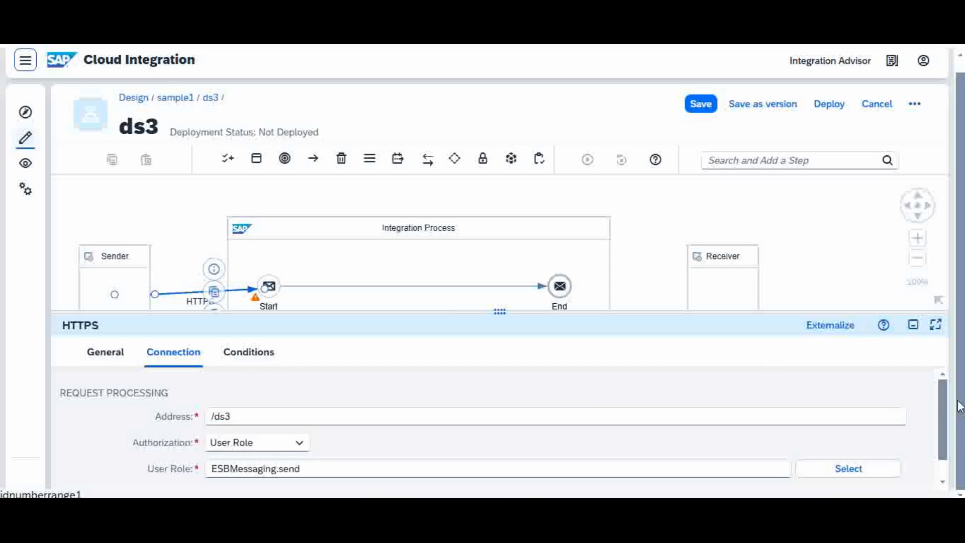
Disable CSRF protection on the HTTPS sender channel and save the ds3 integration flow
scroll(949, 409, down, 1)
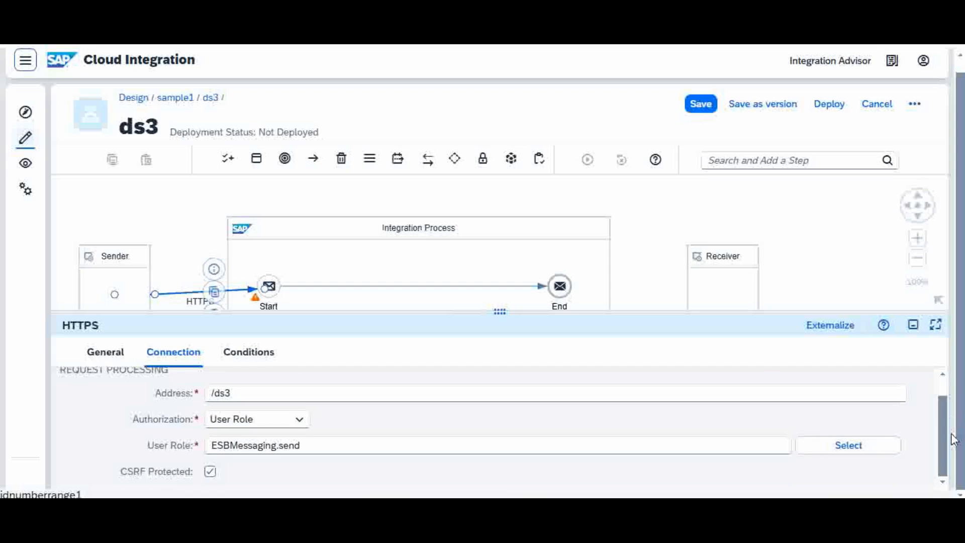
click(210, 472)
drag(370, 309, 383, 358)
click(707, 109)
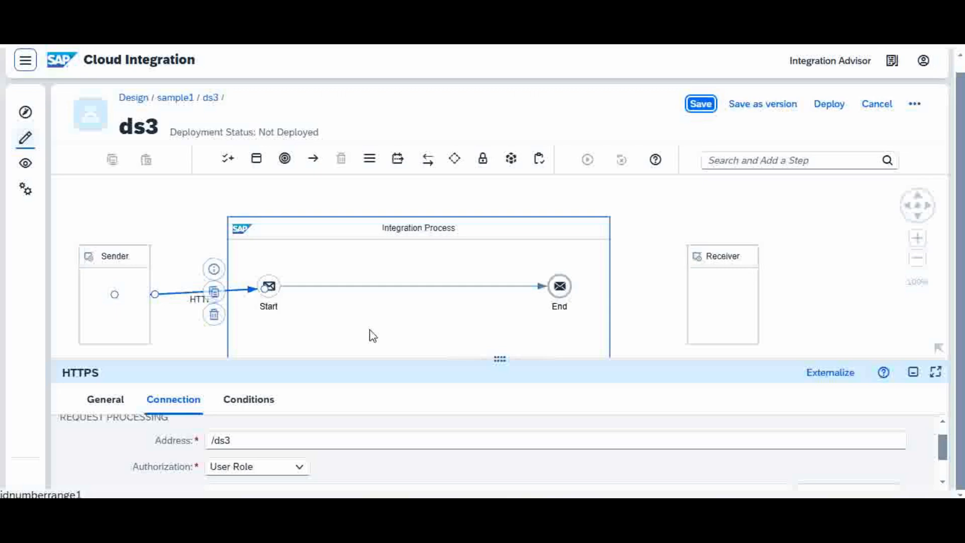
Insert a data store Get step between the Start and End events and centre it between them
click(341, 287)
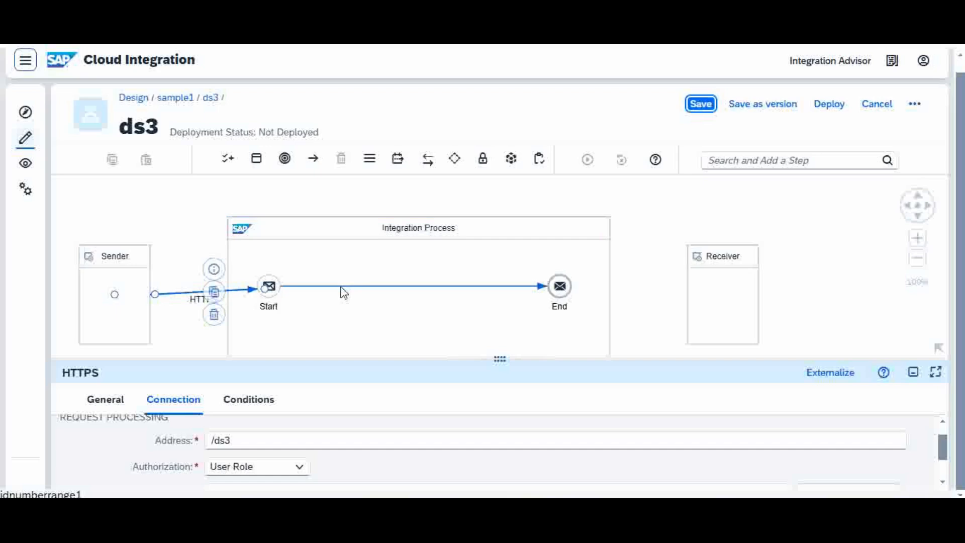
click(343, 290)
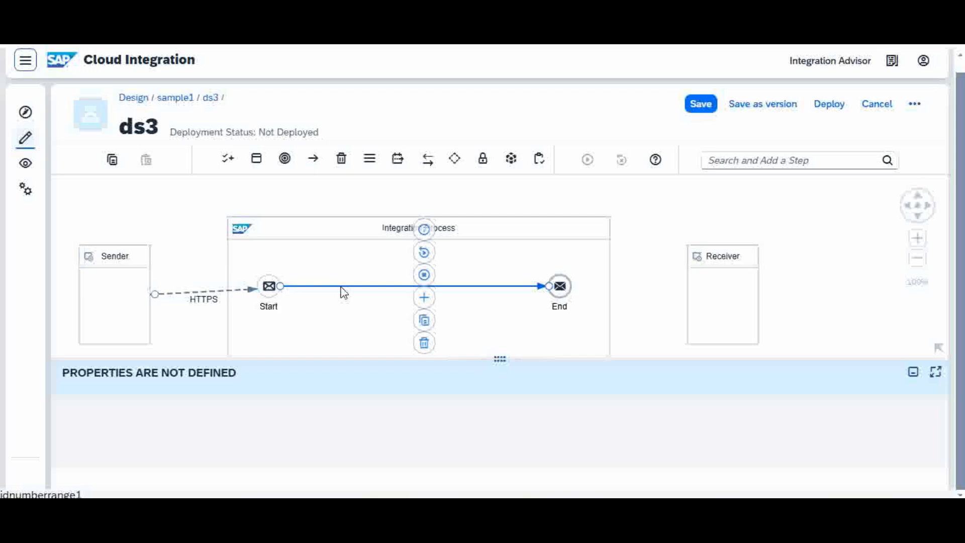
click(424, 298)
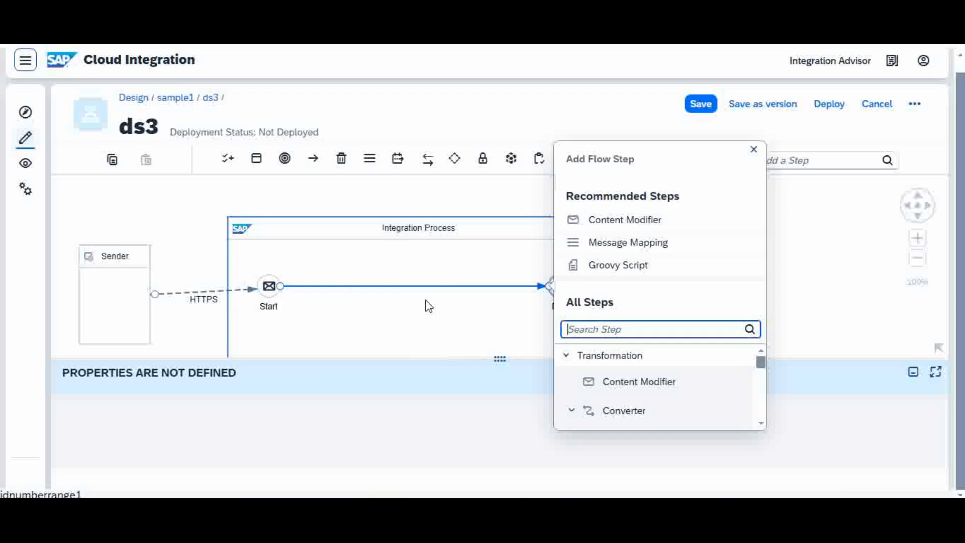
text(get)
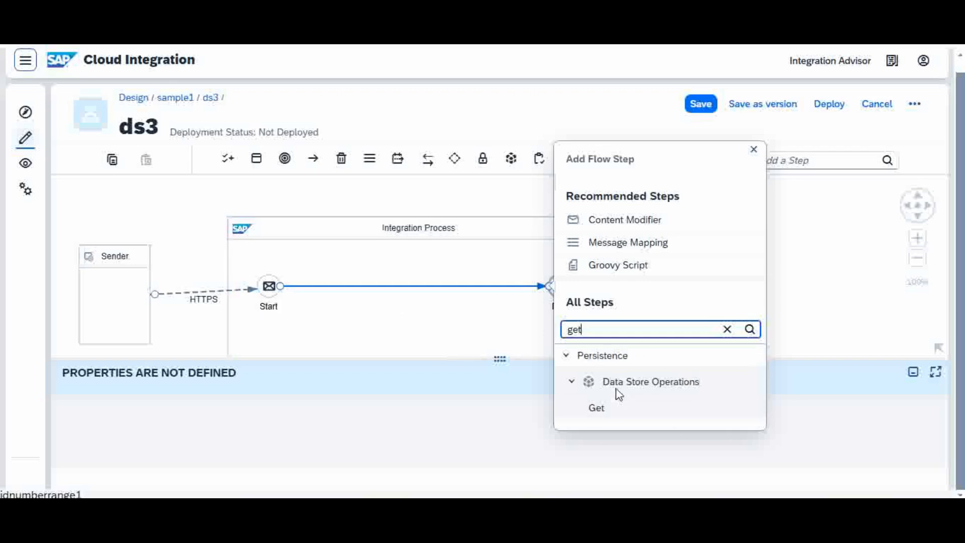
click(599, 412)
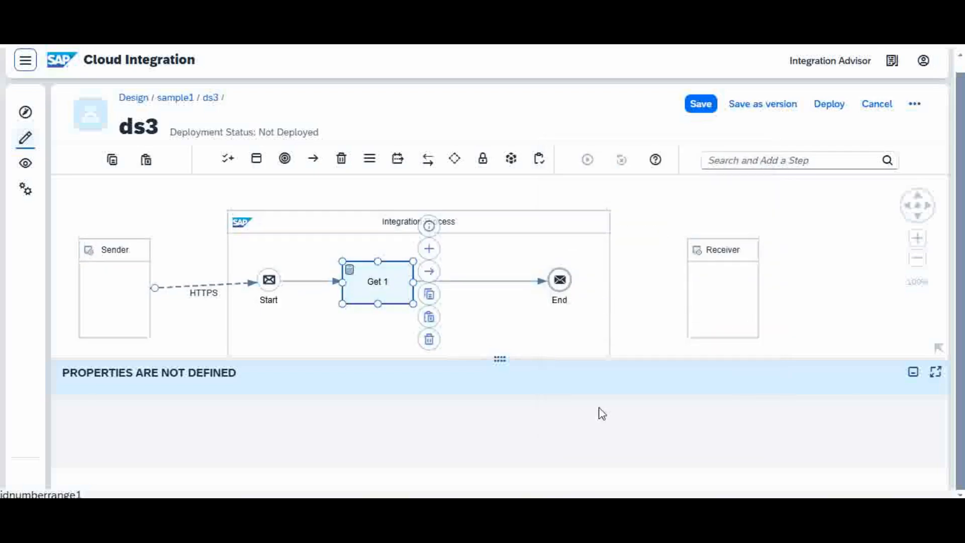
drag(383, 286, 426, 287)
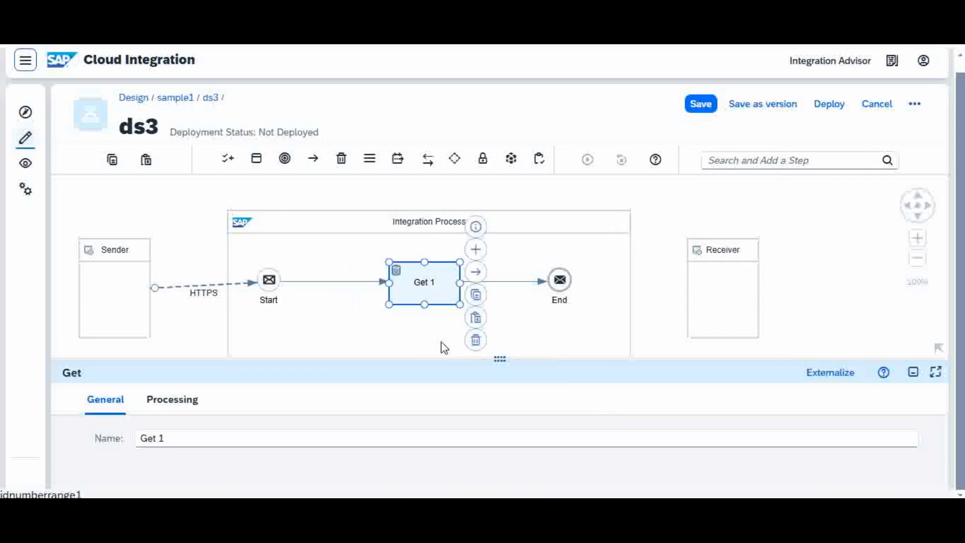
Set the Get step's data store name to sales and its visibility to Global
drag(455, 358, 510, 248)
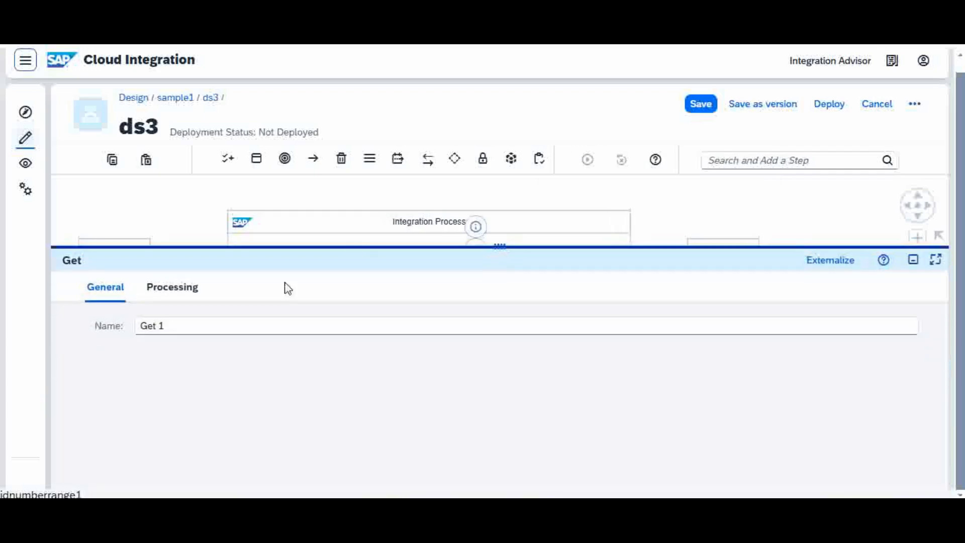
click(171, 290)
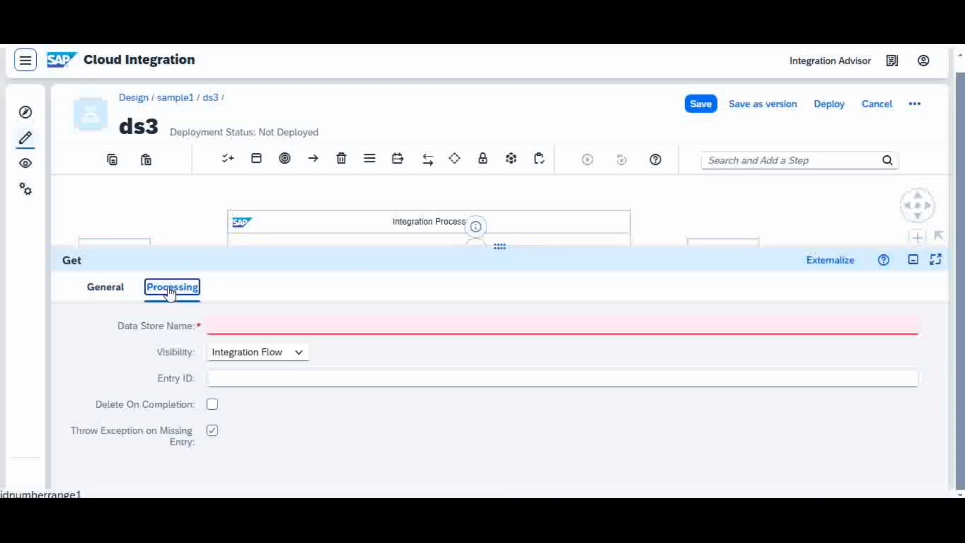
click(239, 326)
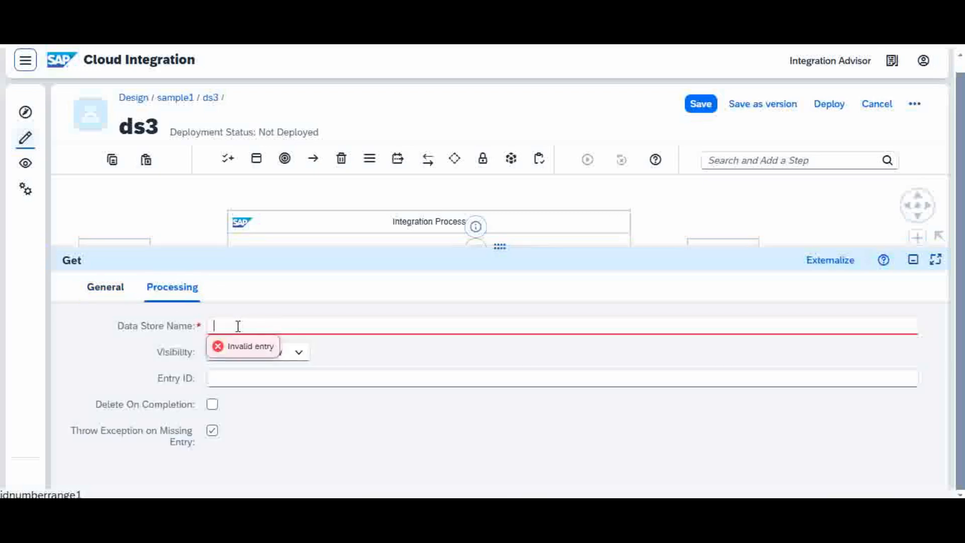
text(sales)
click(351, 354)
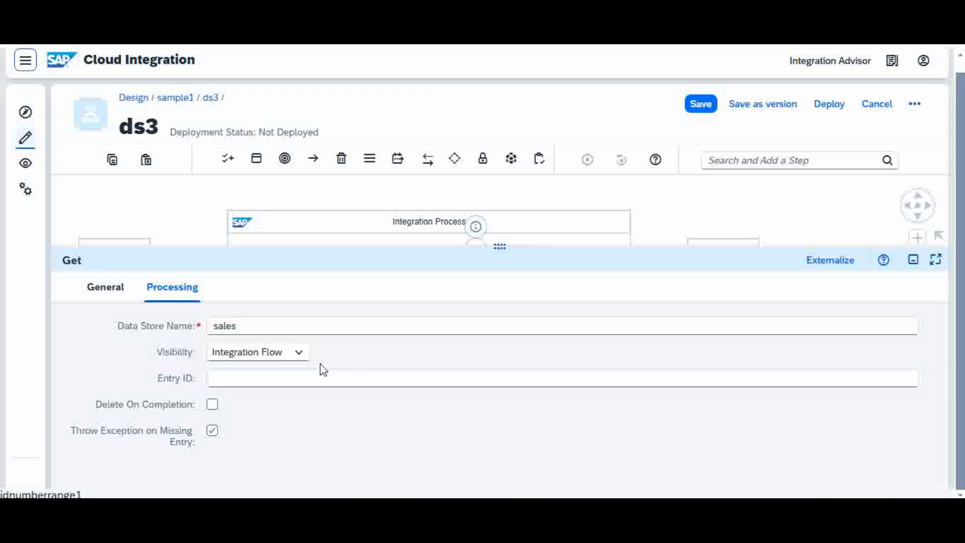
click(299, 353)
click(276, 376)
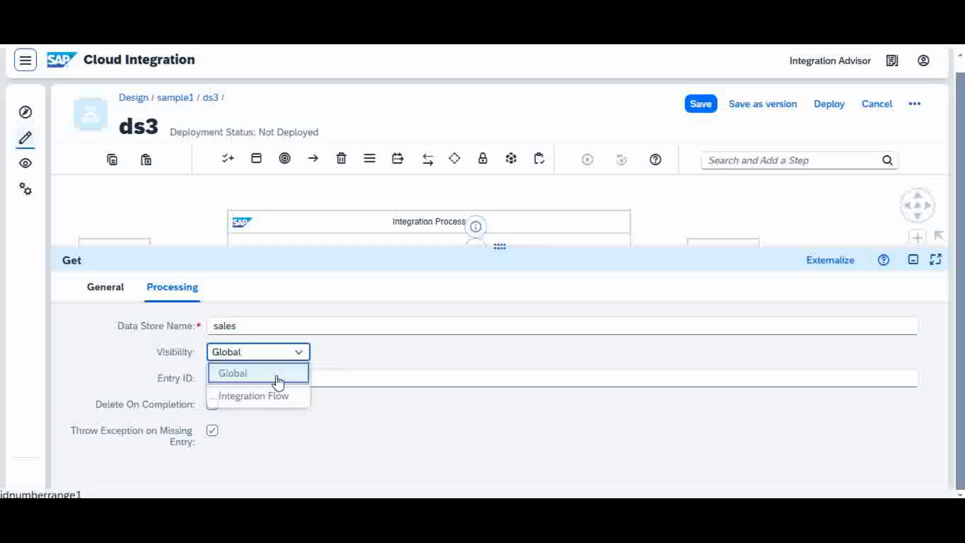
Set the Get step's entry ID to 0014 and save the integration flow
click(256, 378)
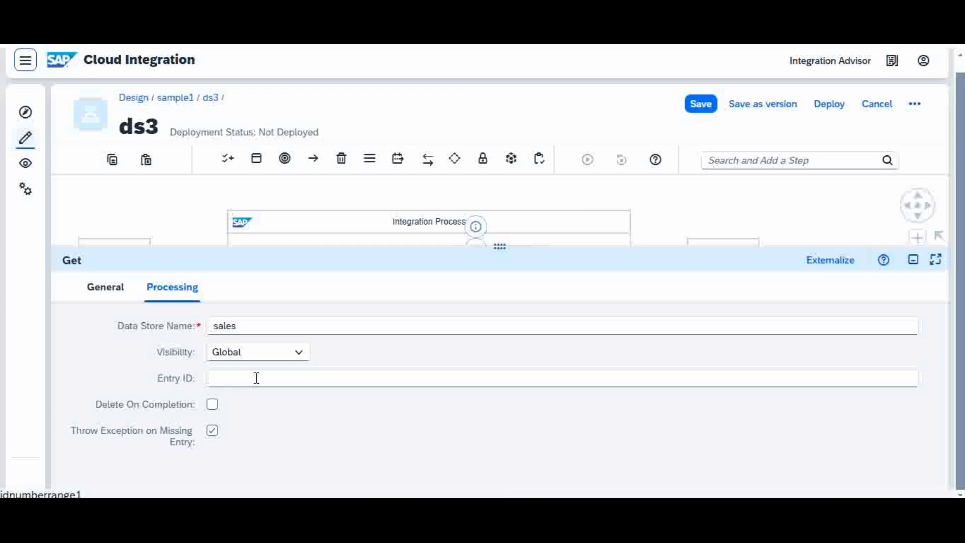
text(0014)
drag(652, 249, 652, 308)
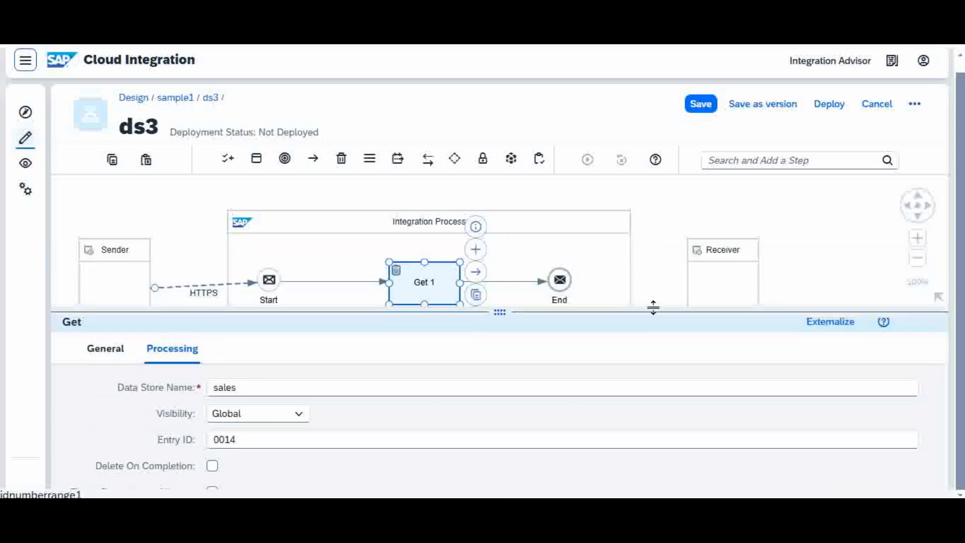
click(701, 103)
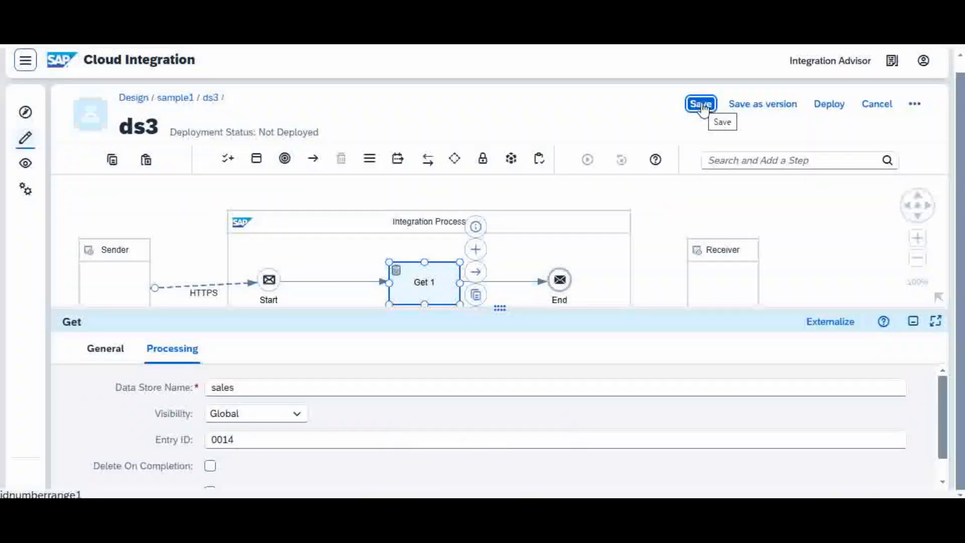
Deploy ds3 on the Cloud Integration runtime profile and check its deployment status
mouse_move(631, 307)
mouse_down()
mouse_move(645, 227)
mouse_move(648, 317)
mouse_up()
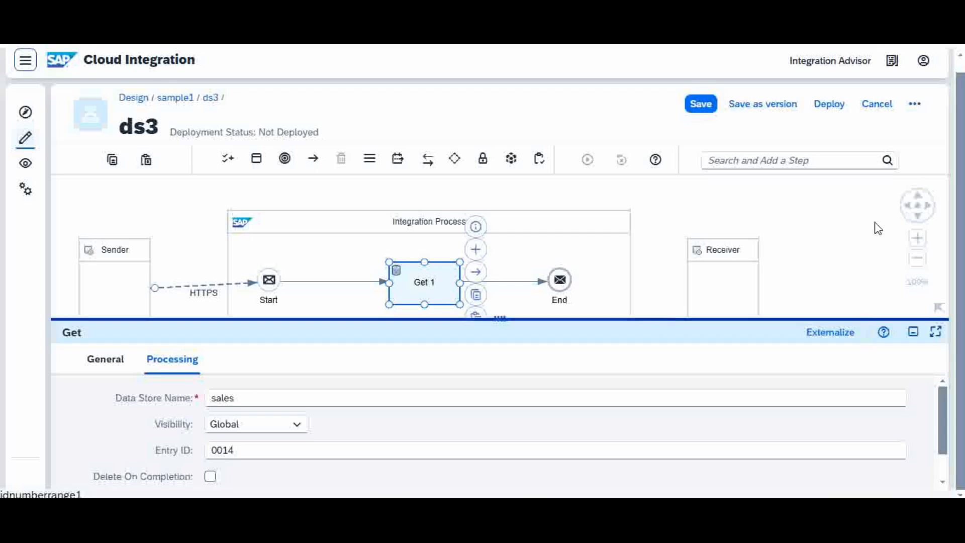
click(803, 214)
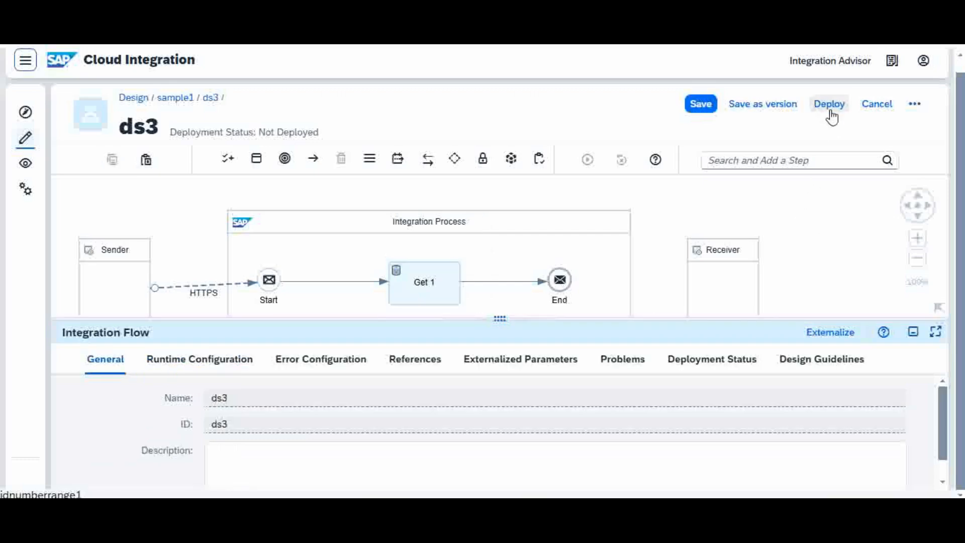
click(829, 104)
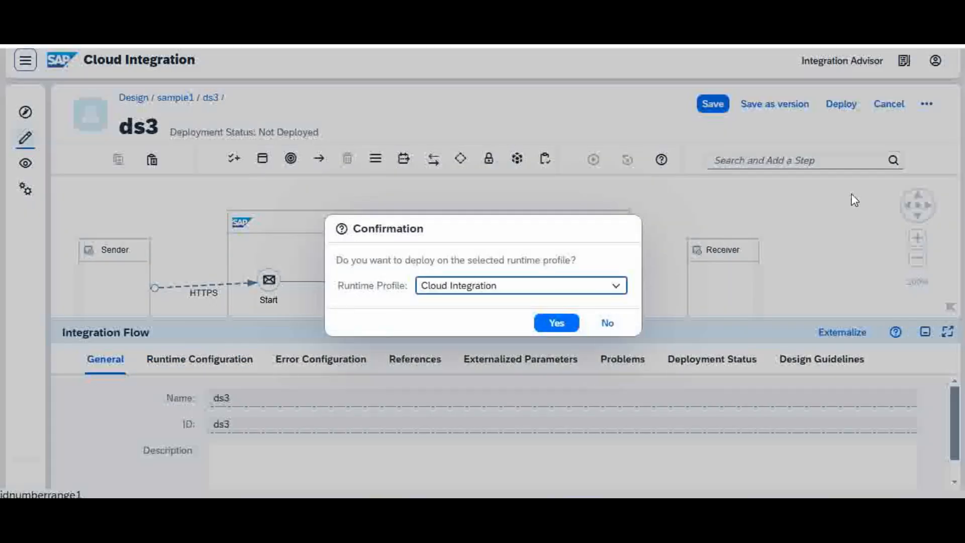
click(558, 324)
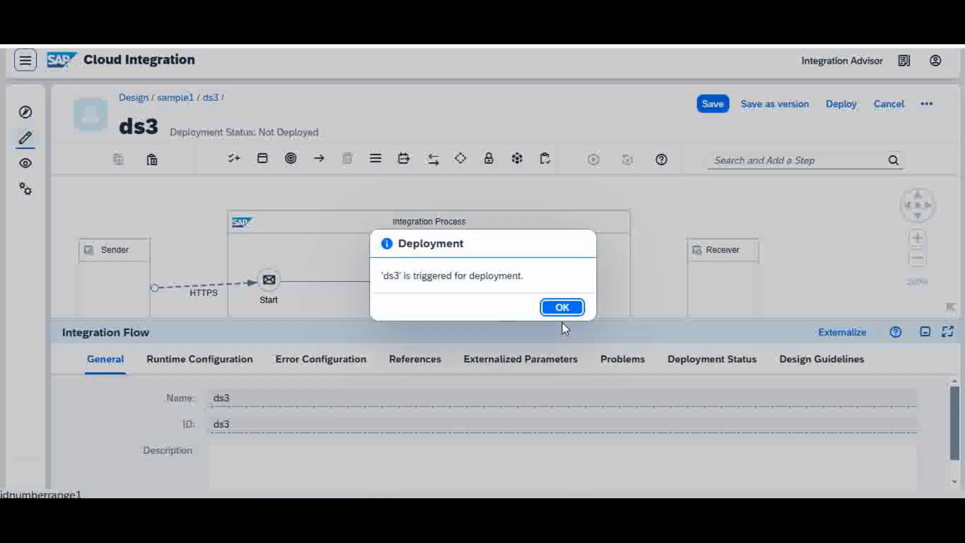
click(562, 307)
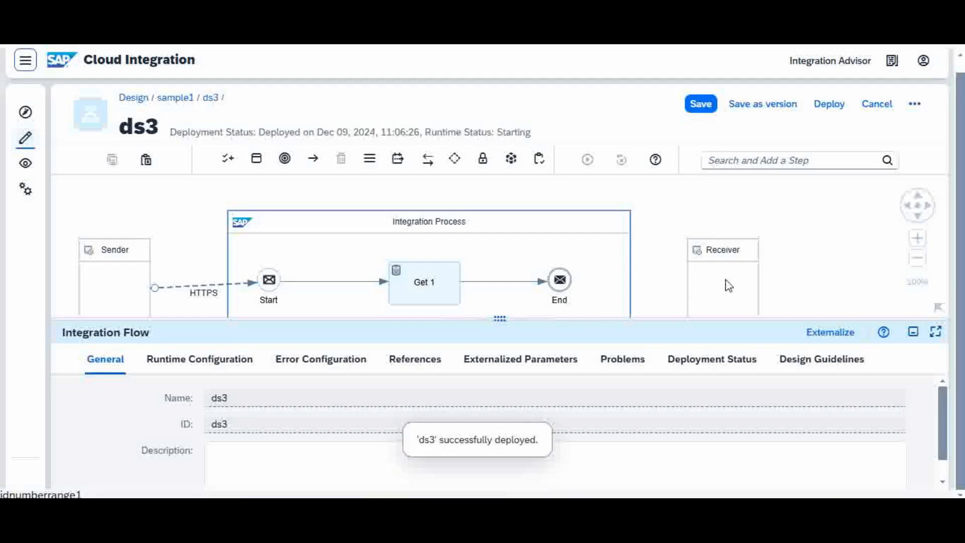
click(747, 361)
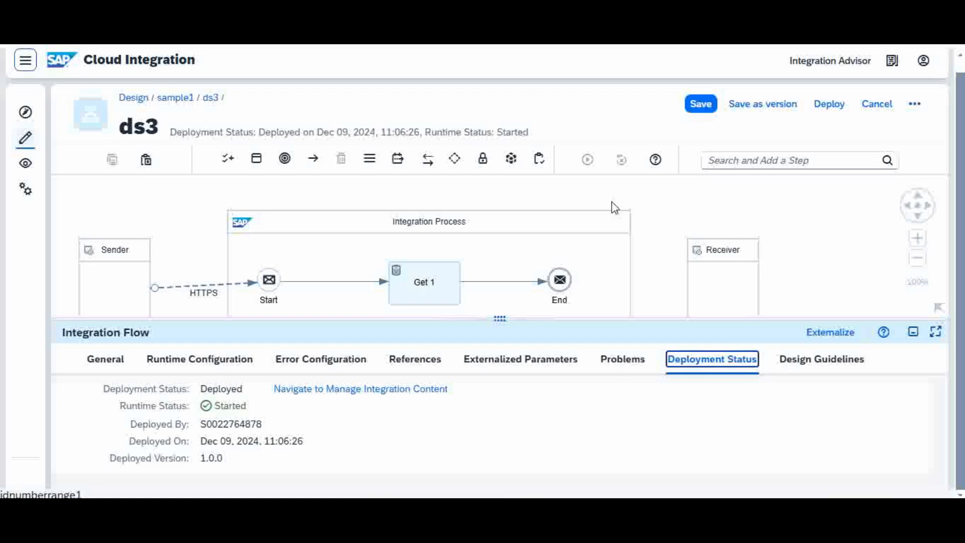
Look up the connection address of ds3's HTTPS sender channel and switch to Postman
click(212, 290)
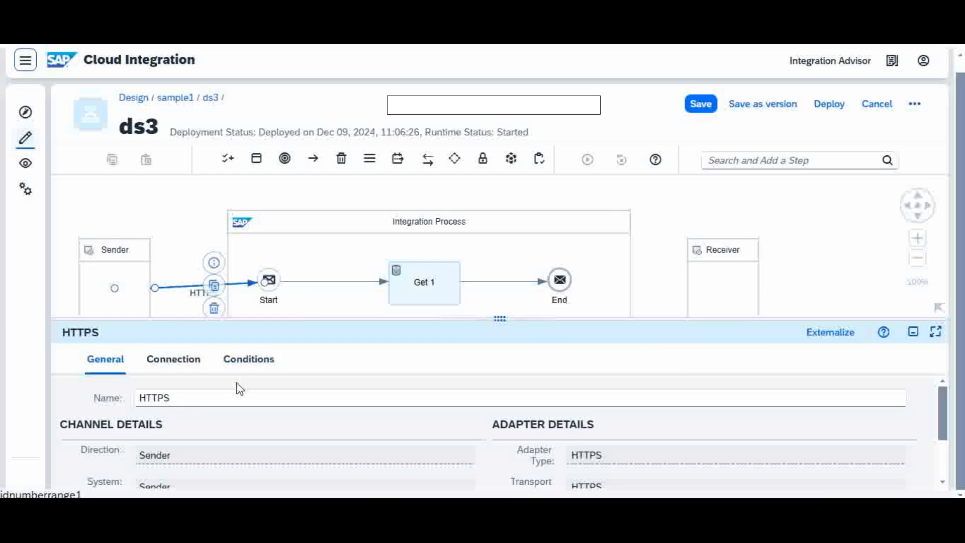
click(184, 366)
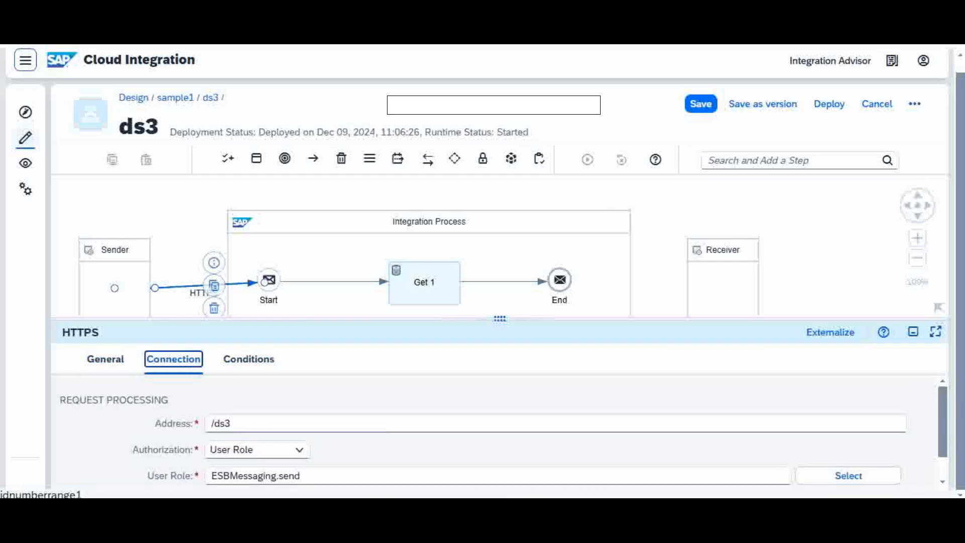
key(alt+Tab)
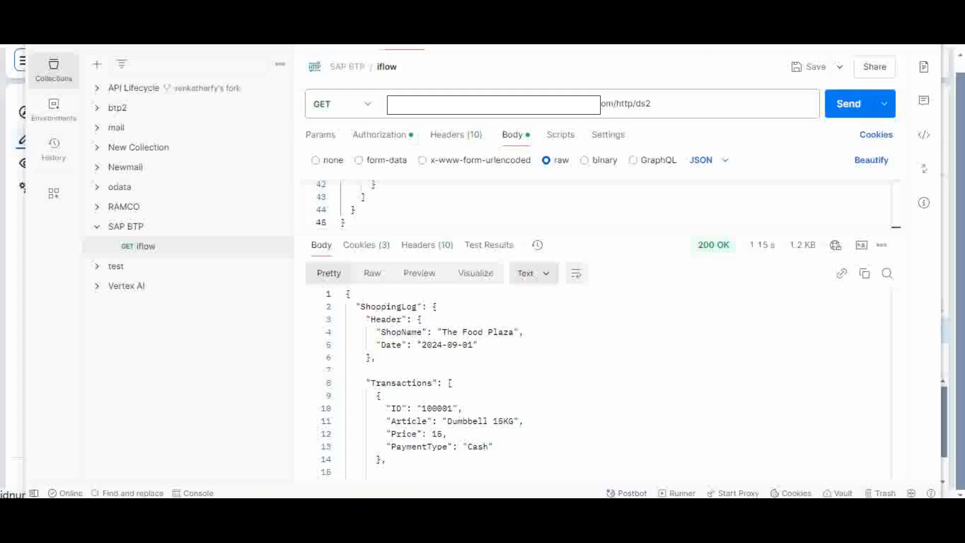
Clear the previous response and delete the entire raw JSON body of the iflow GET request
mouse_move(724, 232)
click(892, 11)
click(905, 251)
click(861, 300)
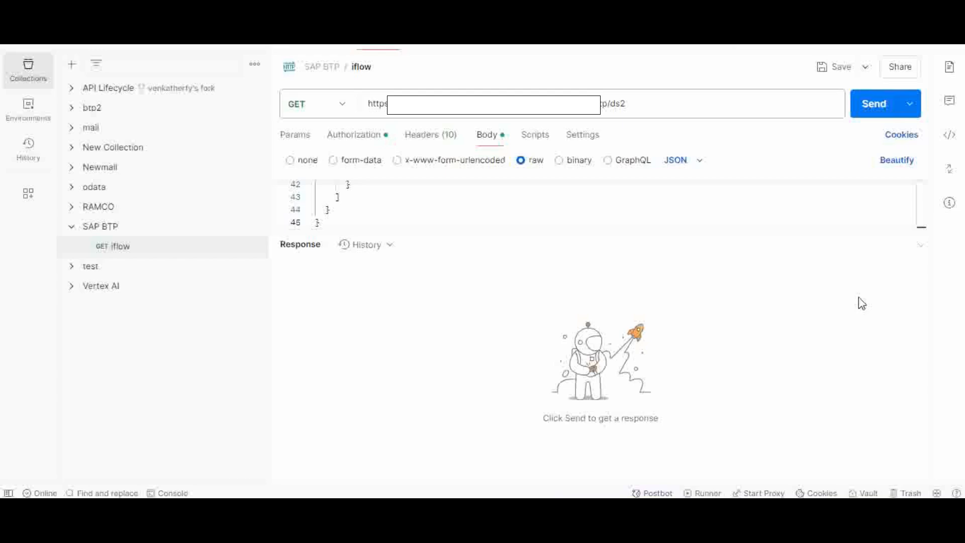
click(653, 101)
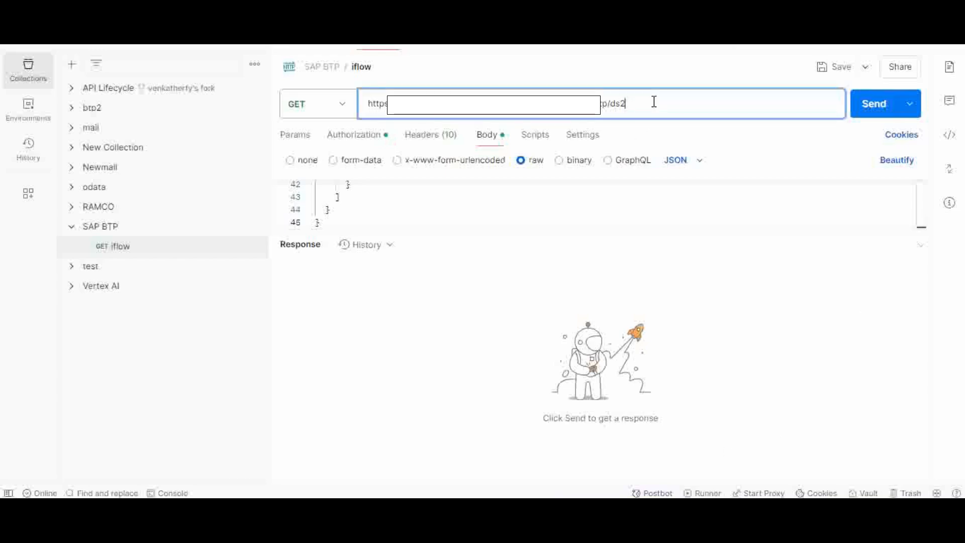
click(624, 202)
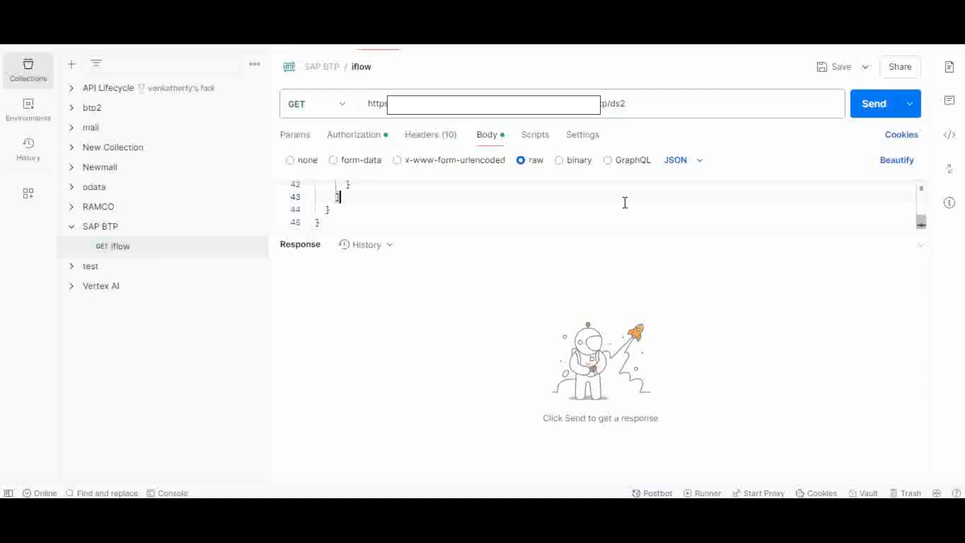
key(ctrl+a)
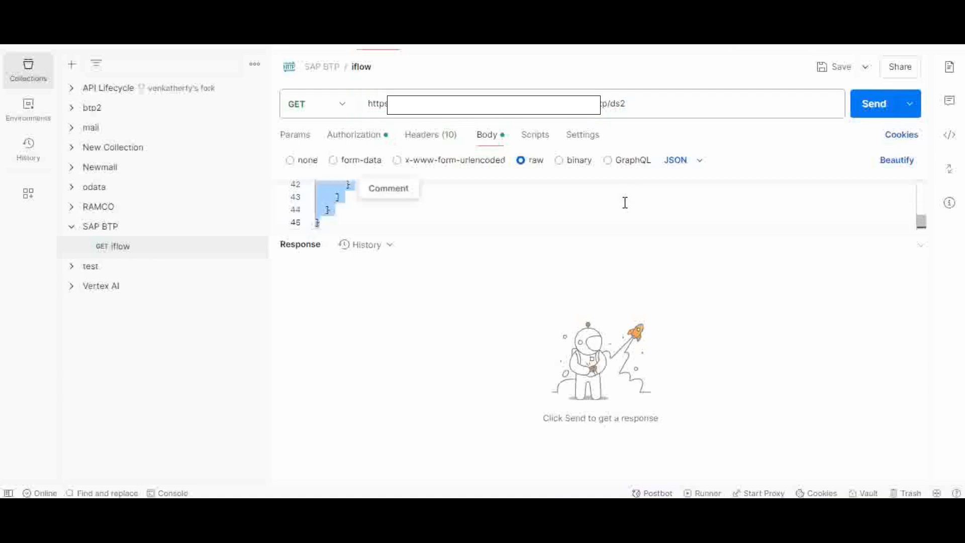
key(BackSpace)
drag(634, 232, 618, 340)
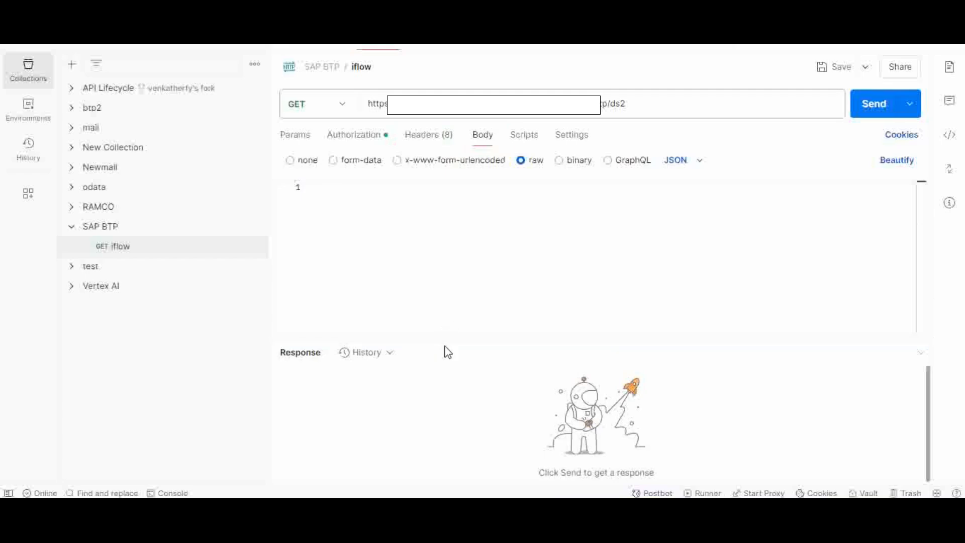
drag(448, 338, 477, 275)
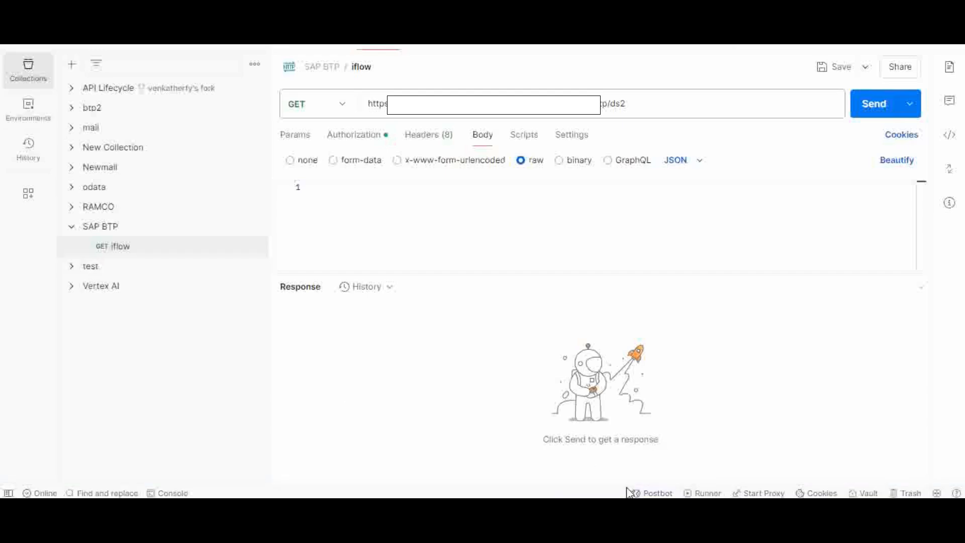
Change the request URL's ending to ds3, send the GET request, and examine the response body
click(646, 113)
key(BackSpace)
text(3)
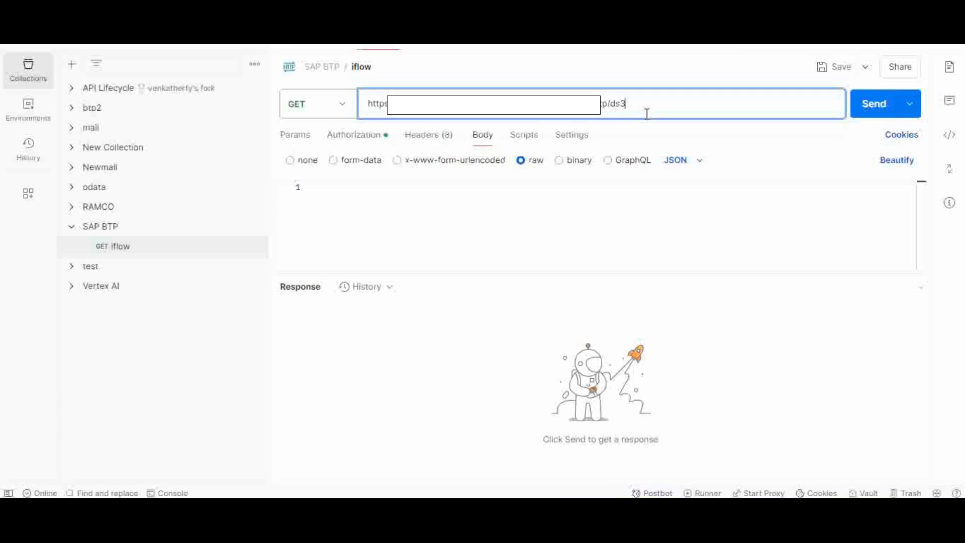
click(621, 219)
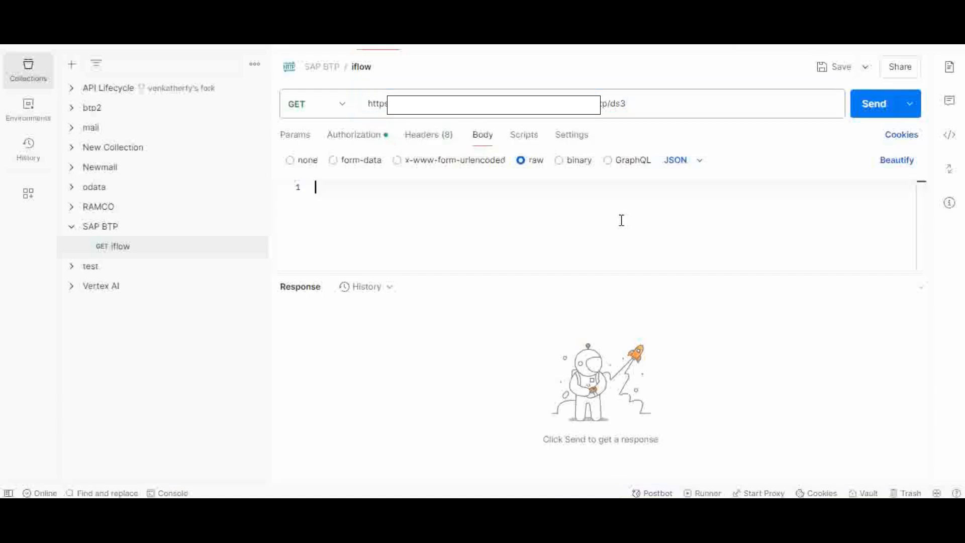
click(874, 103)
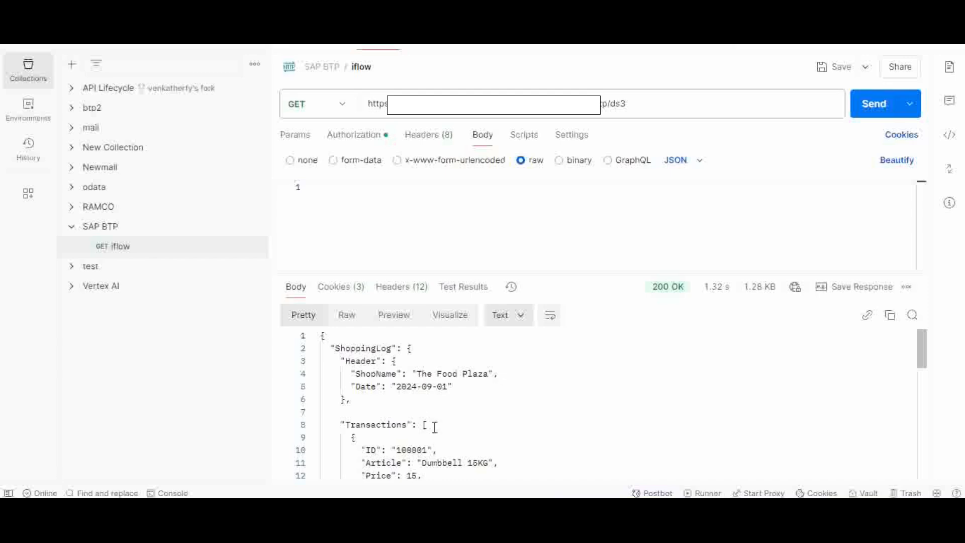
click(454, 446)
mouse_move(673, 295)
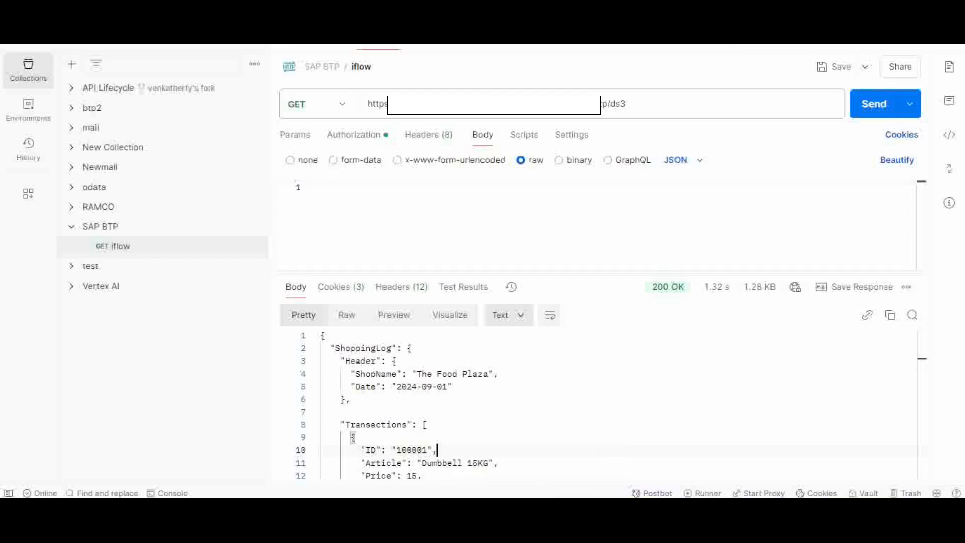
Switch to Cloud Integration, enable Delete On Completion for the Get 1 step of ds3, and save the flow
mouse_move(533, 525)
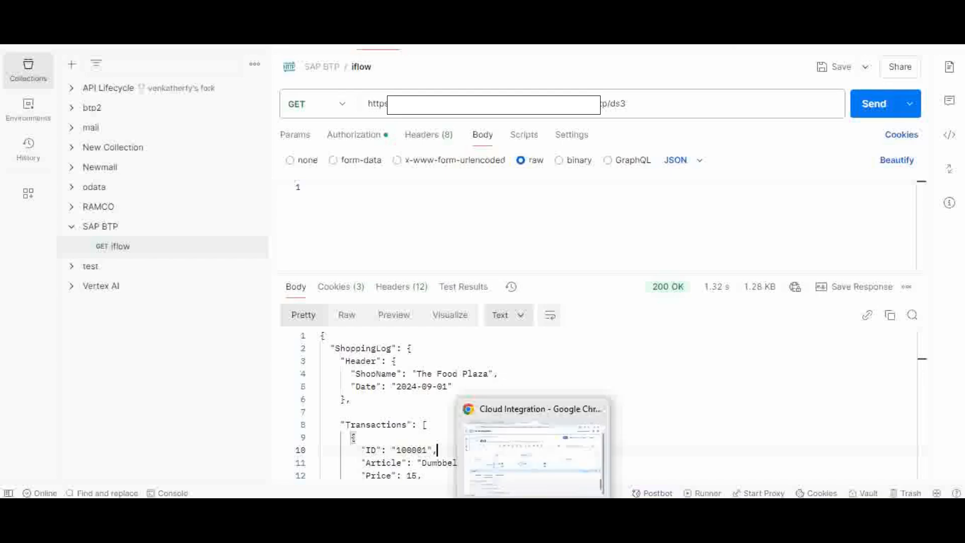
click(534, 457)
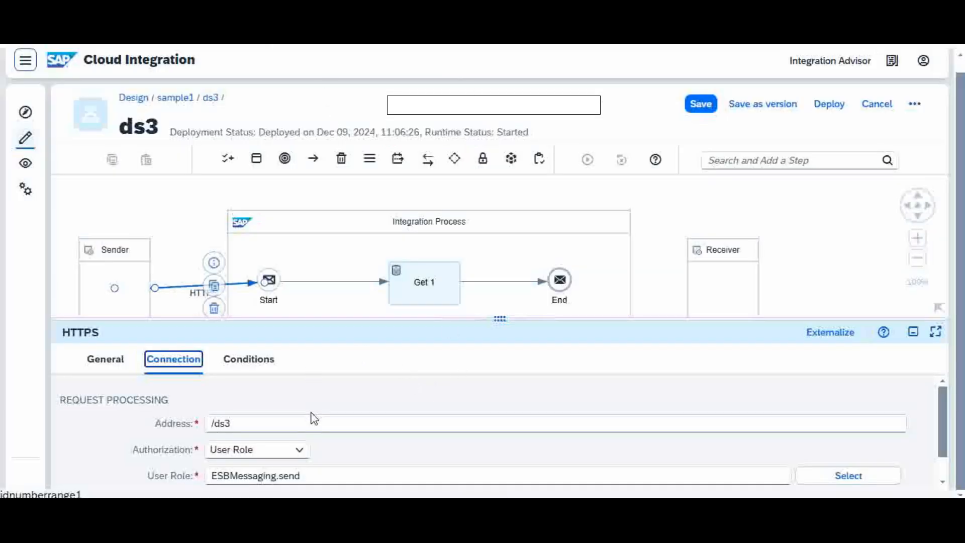
click(425, 280)
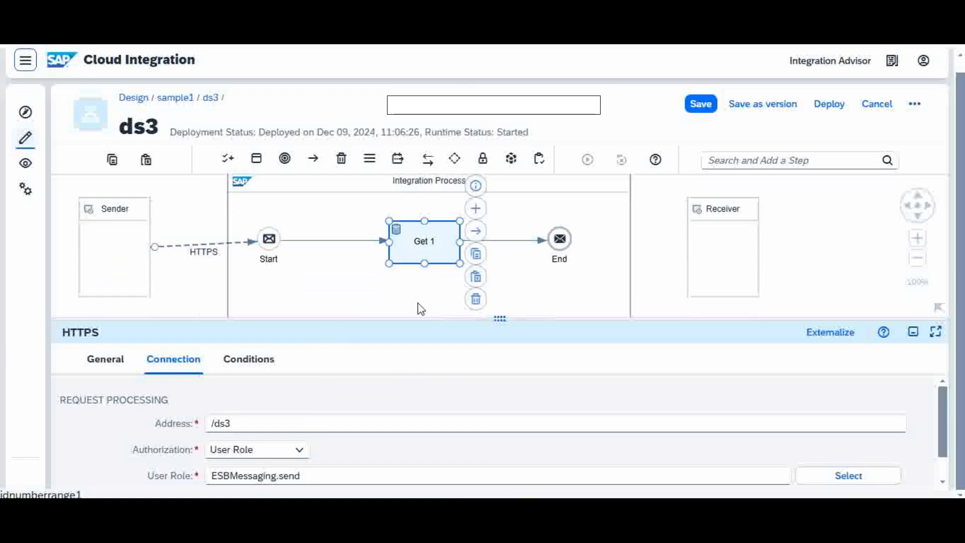
drag(417, 320, 452, 227)
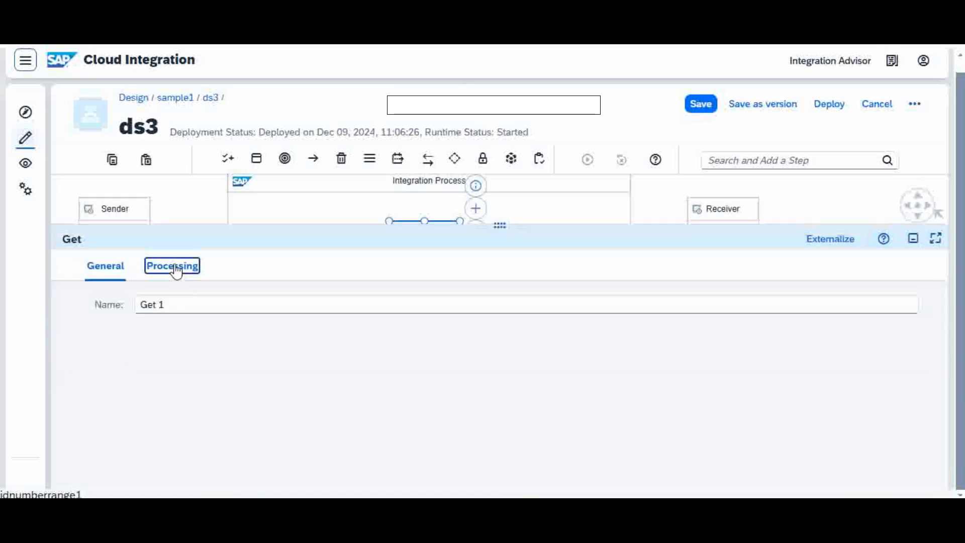
click(176, 266)
click(257, 358)
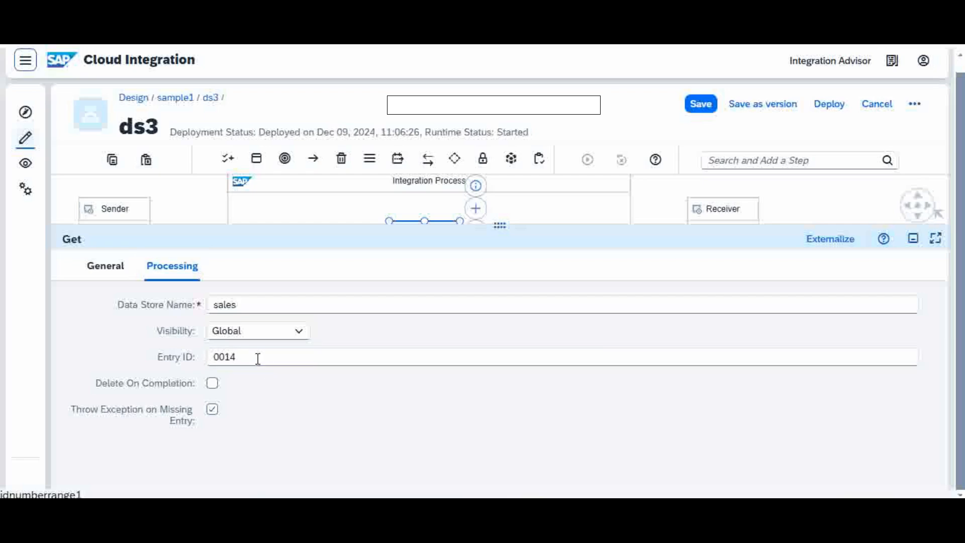
click(212, 383)
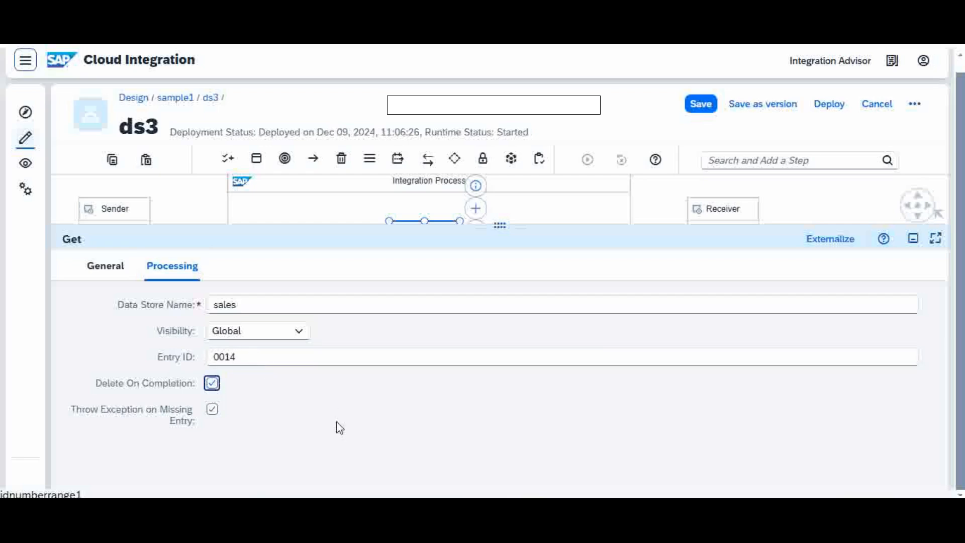
click(702, 105)
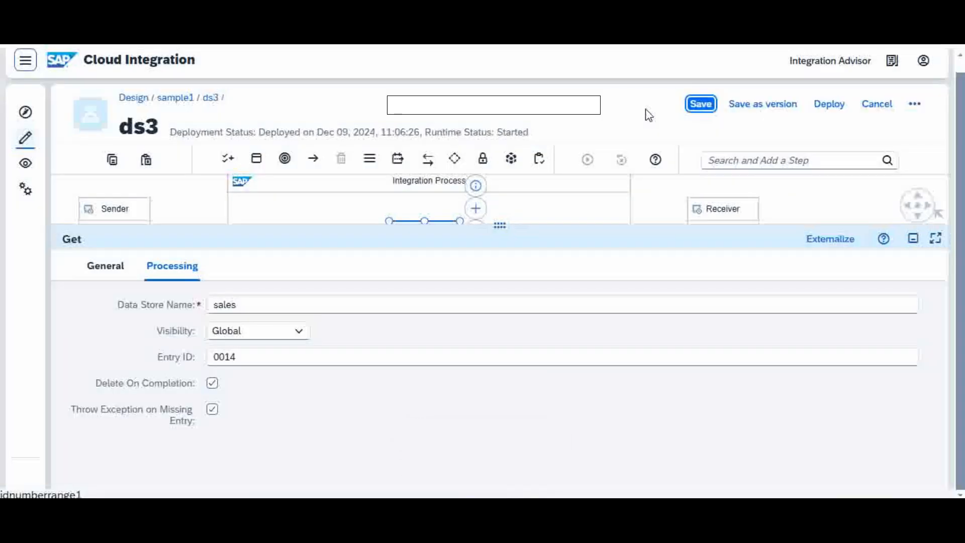
Redeploy ds3 on the Cloud Integration runtime profile and check its deployment status
click(832, 108)
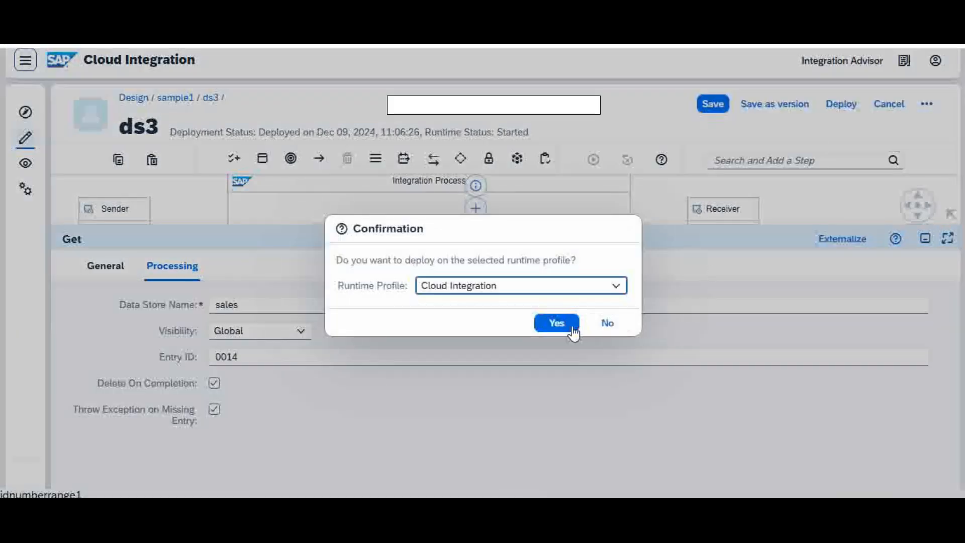
click(572, 328)
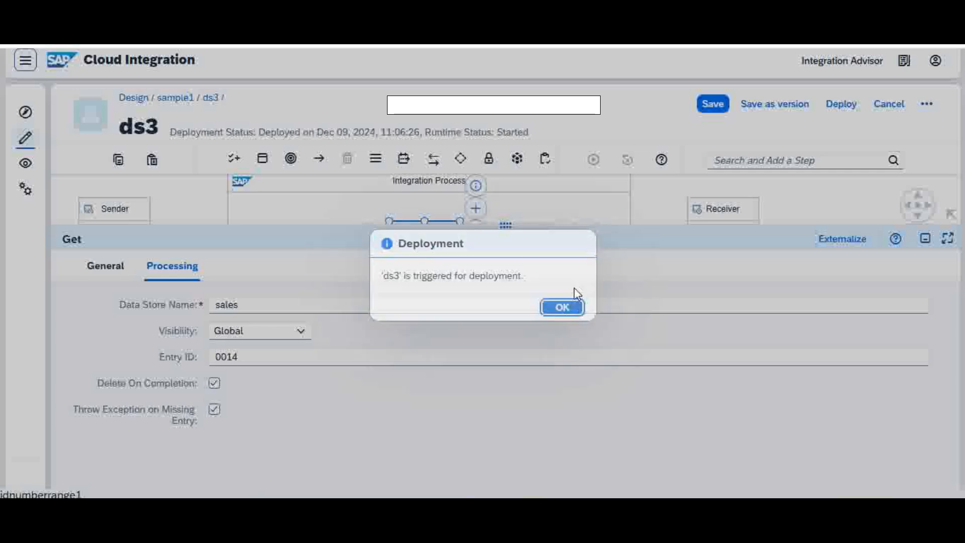
click(571, 312)
drag(625, 224, 644, 399)
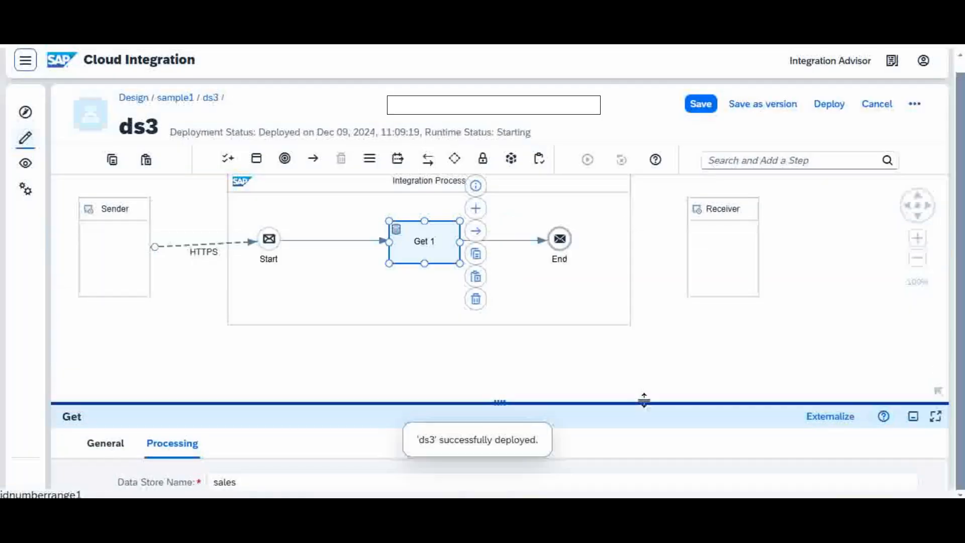
click(836, 277)
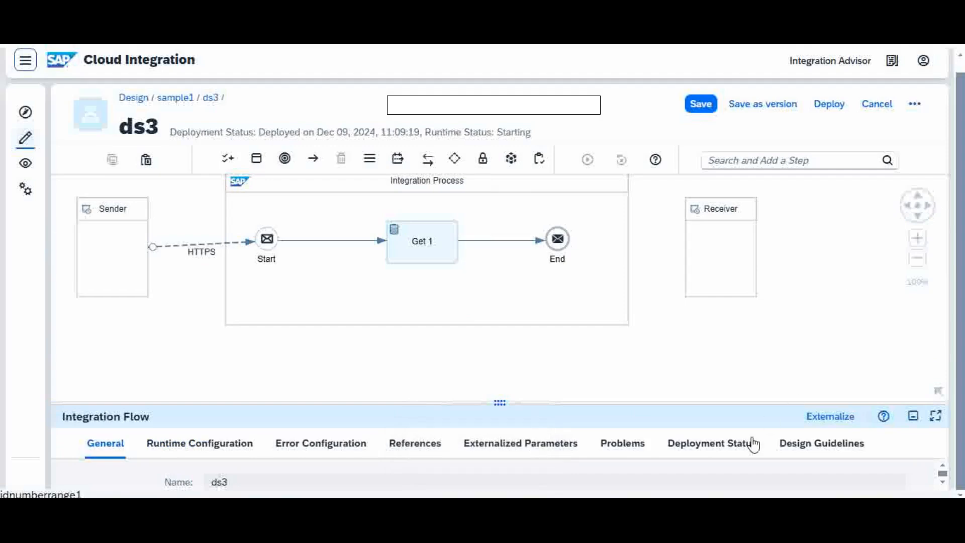
click(733, 445)
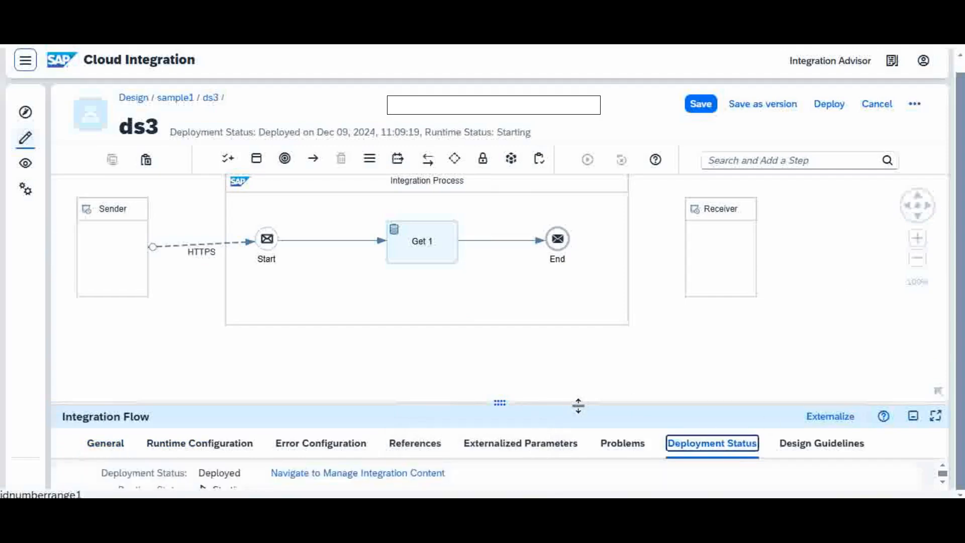
drag(578, 405, 595, 333)
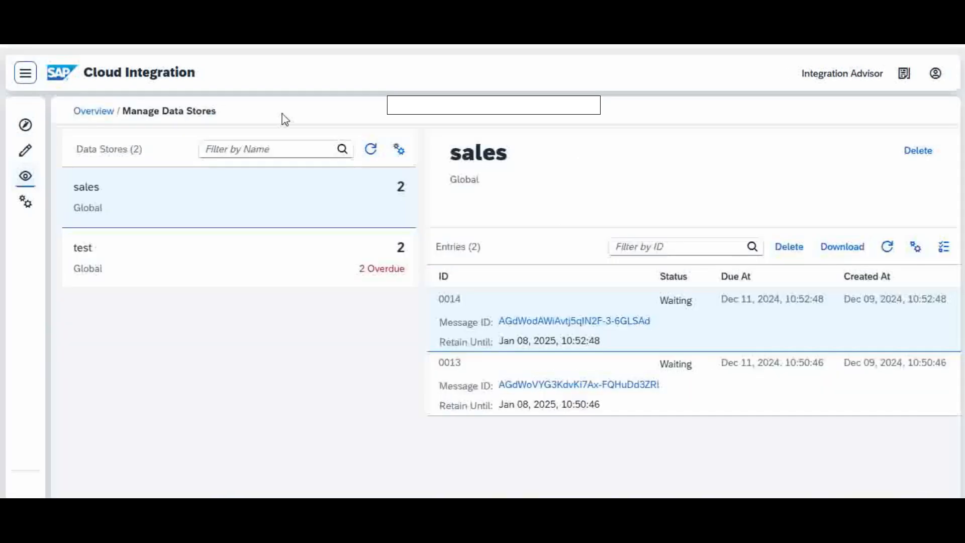
View the entries of the sales data store, switch to Postman, and clear the previous response of the iflow request
click(140, 198)
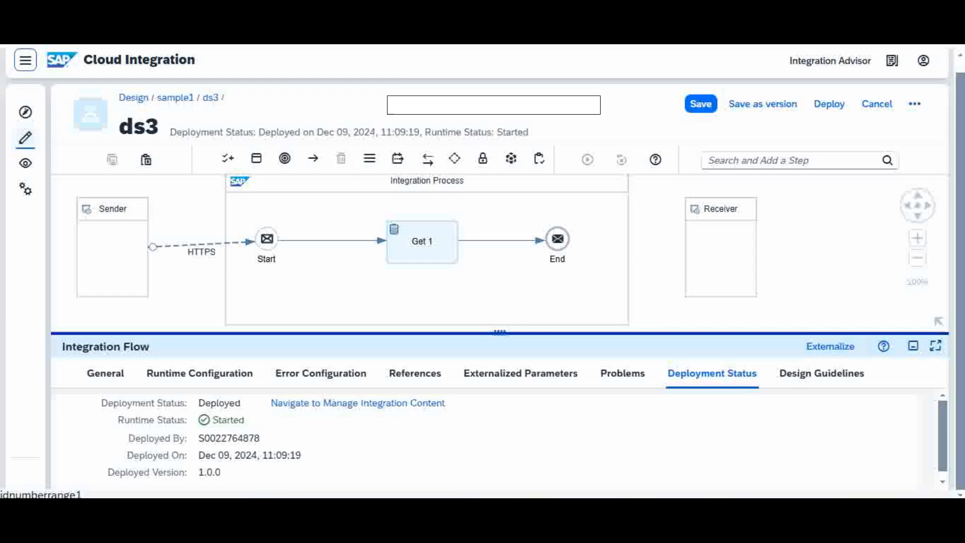
key(alt+Tab)
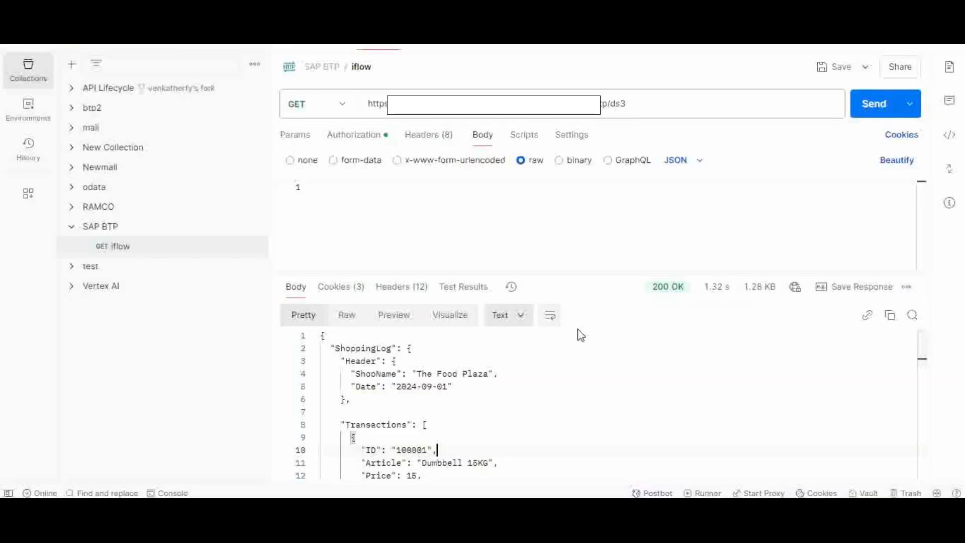
click(906, 288)
click(866, 339)
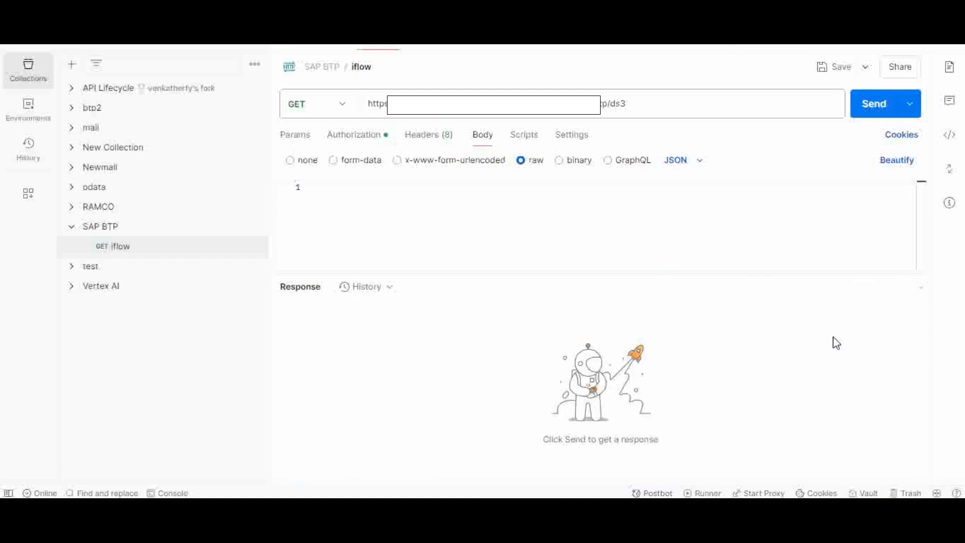
click(548, 205)
Switch to Cloud Integration, reload the data stores overview, and examine the entries of the global sales store
click(467, 440)
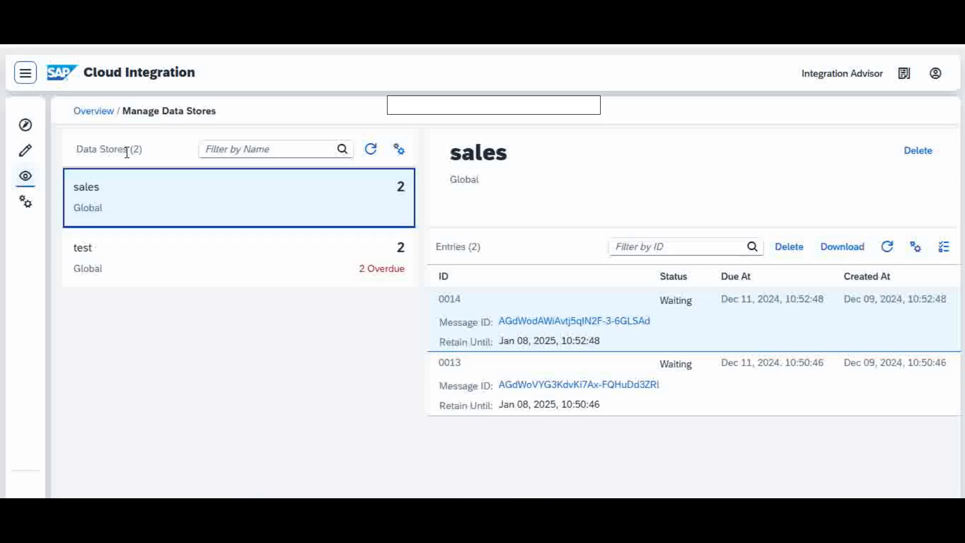
click(101, 115)
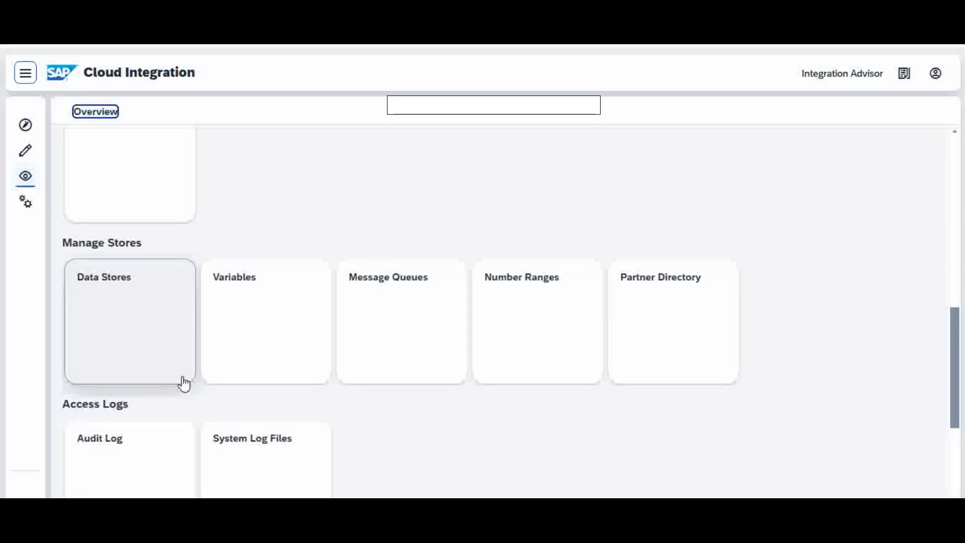
click(176, 340)
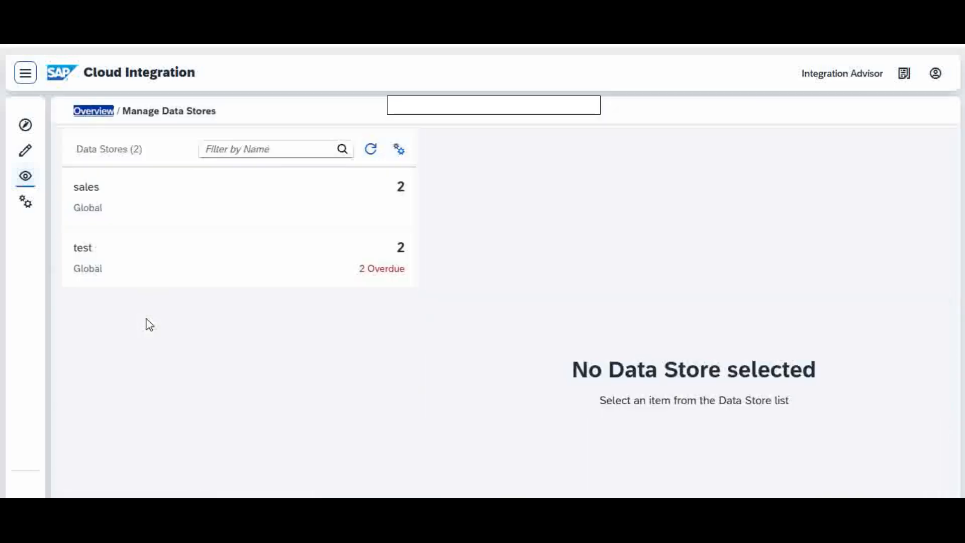
click(236, 205)
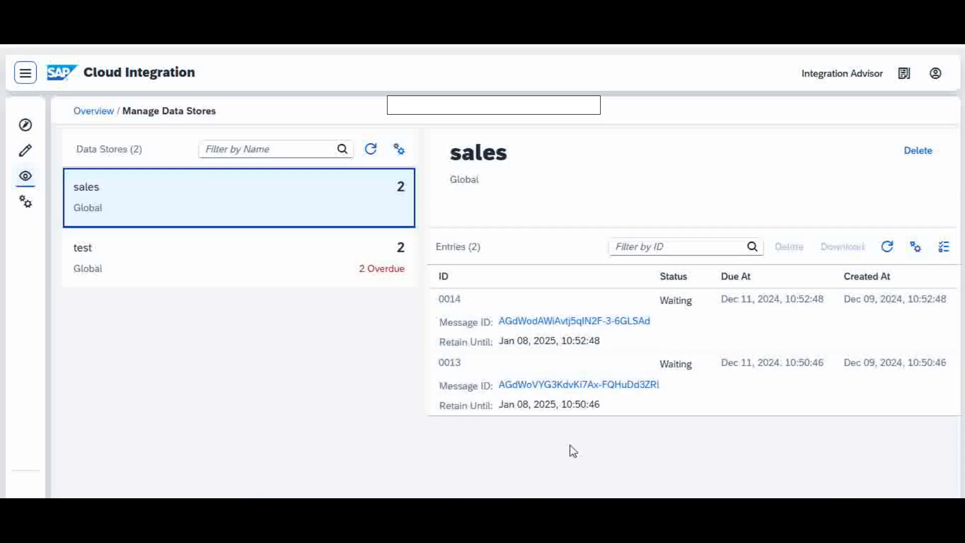
Send the ds3 GET request from Postman and recheck the entries of the sales data store in Cloud Integration
click(638, 509)
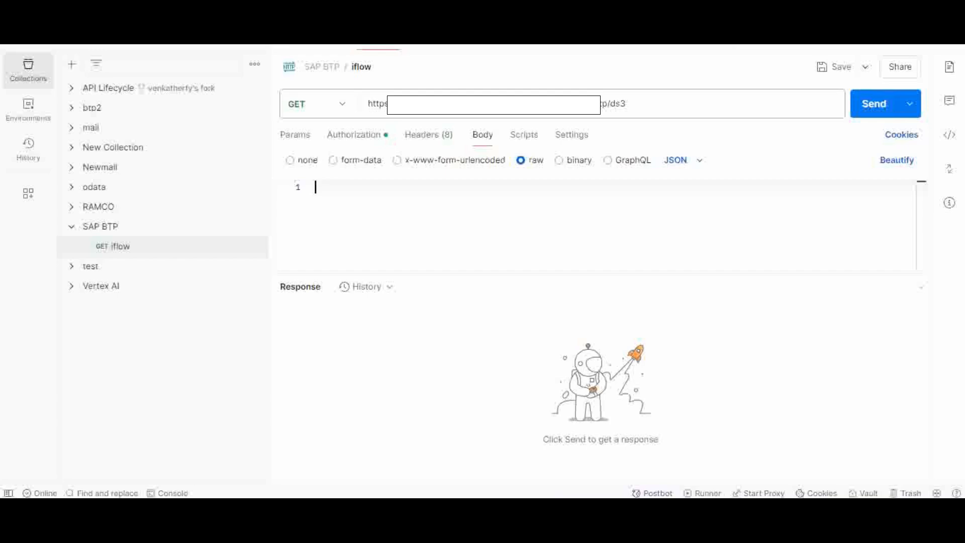
click(878, 113)
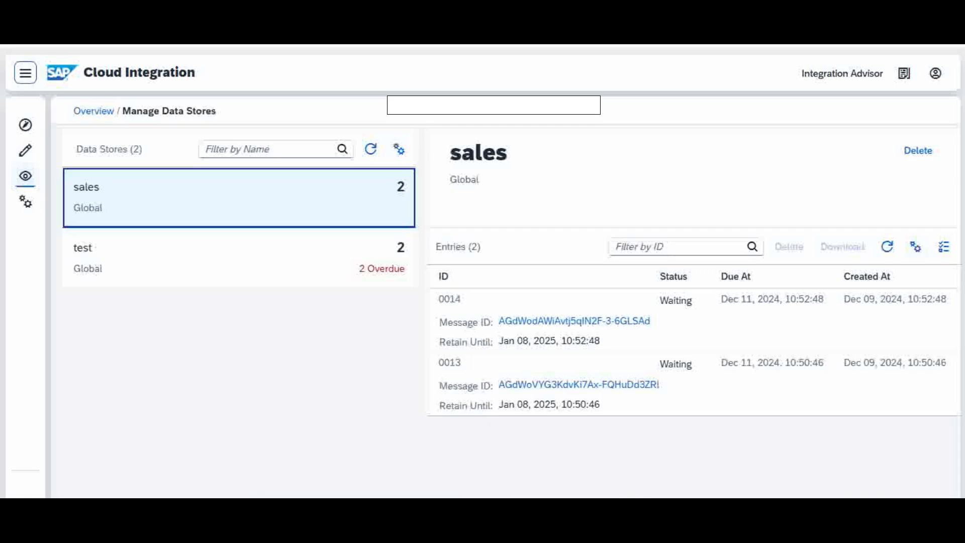
click(23, 177)
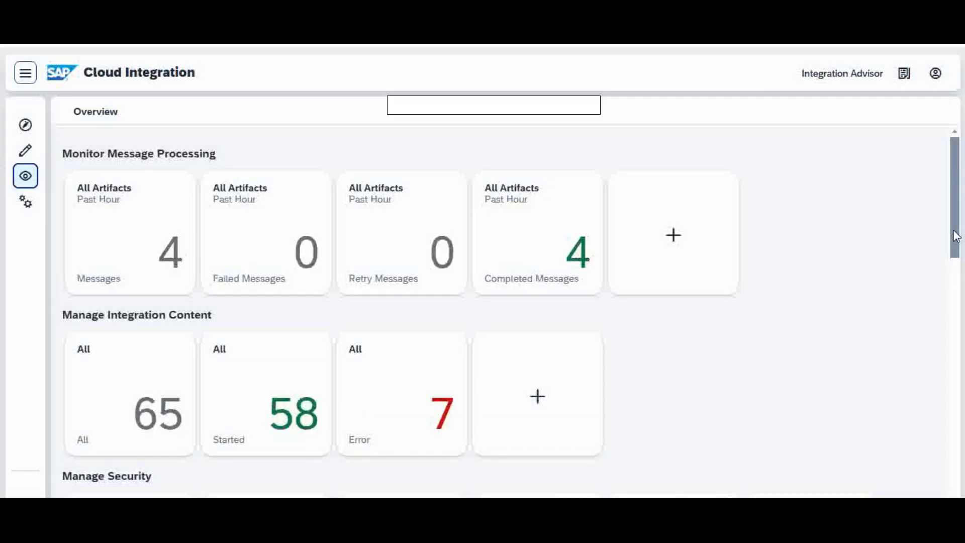
drag(954, 236, 952, 400)
click(149, 330)
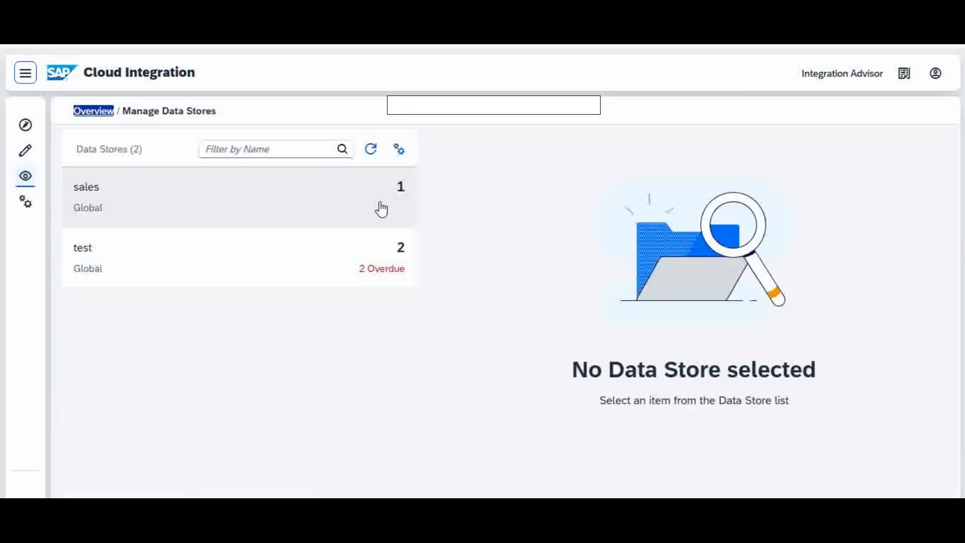
click(312, 197)
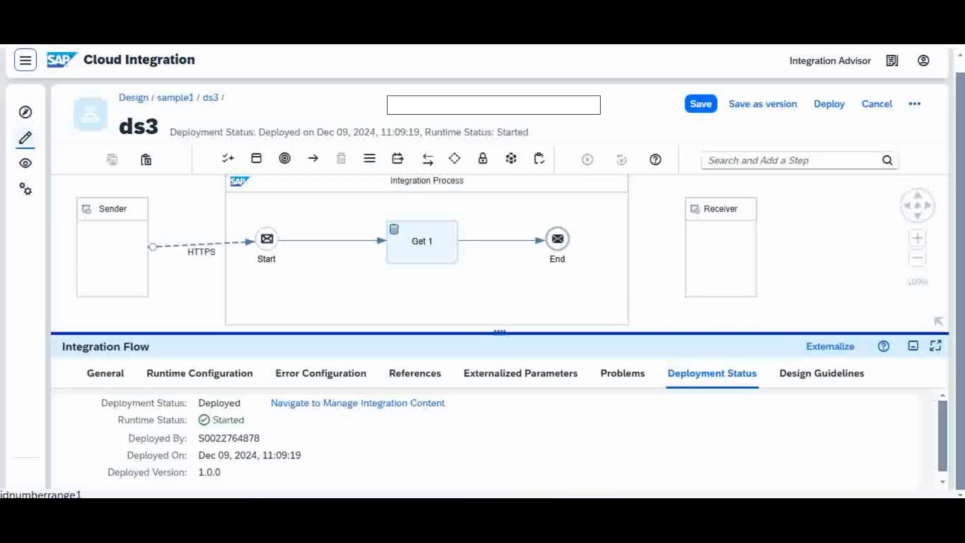
drag(525, 332, 545, 422)
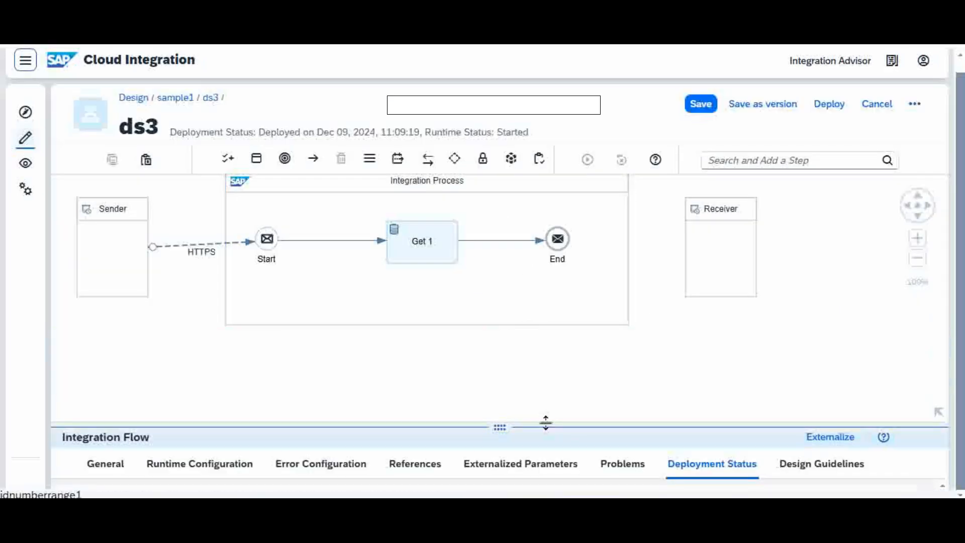